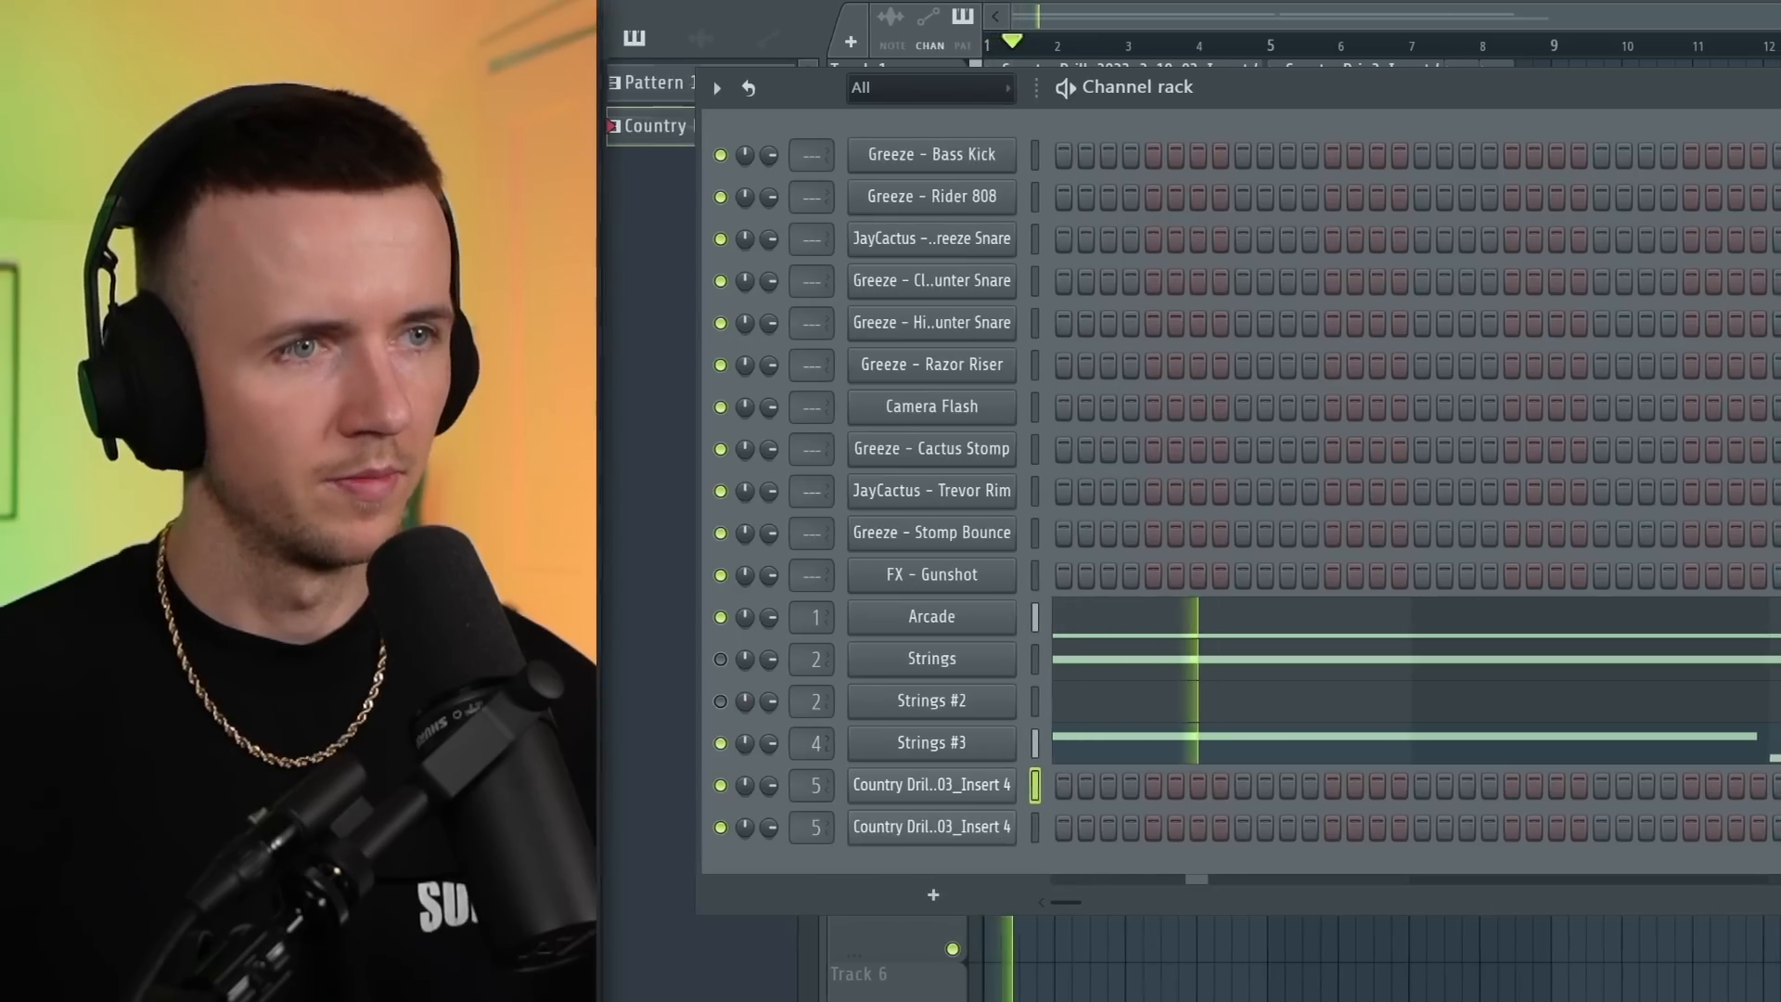
Show the mixer and close the HalfTime effect window of the Arcade track.
key(F6)
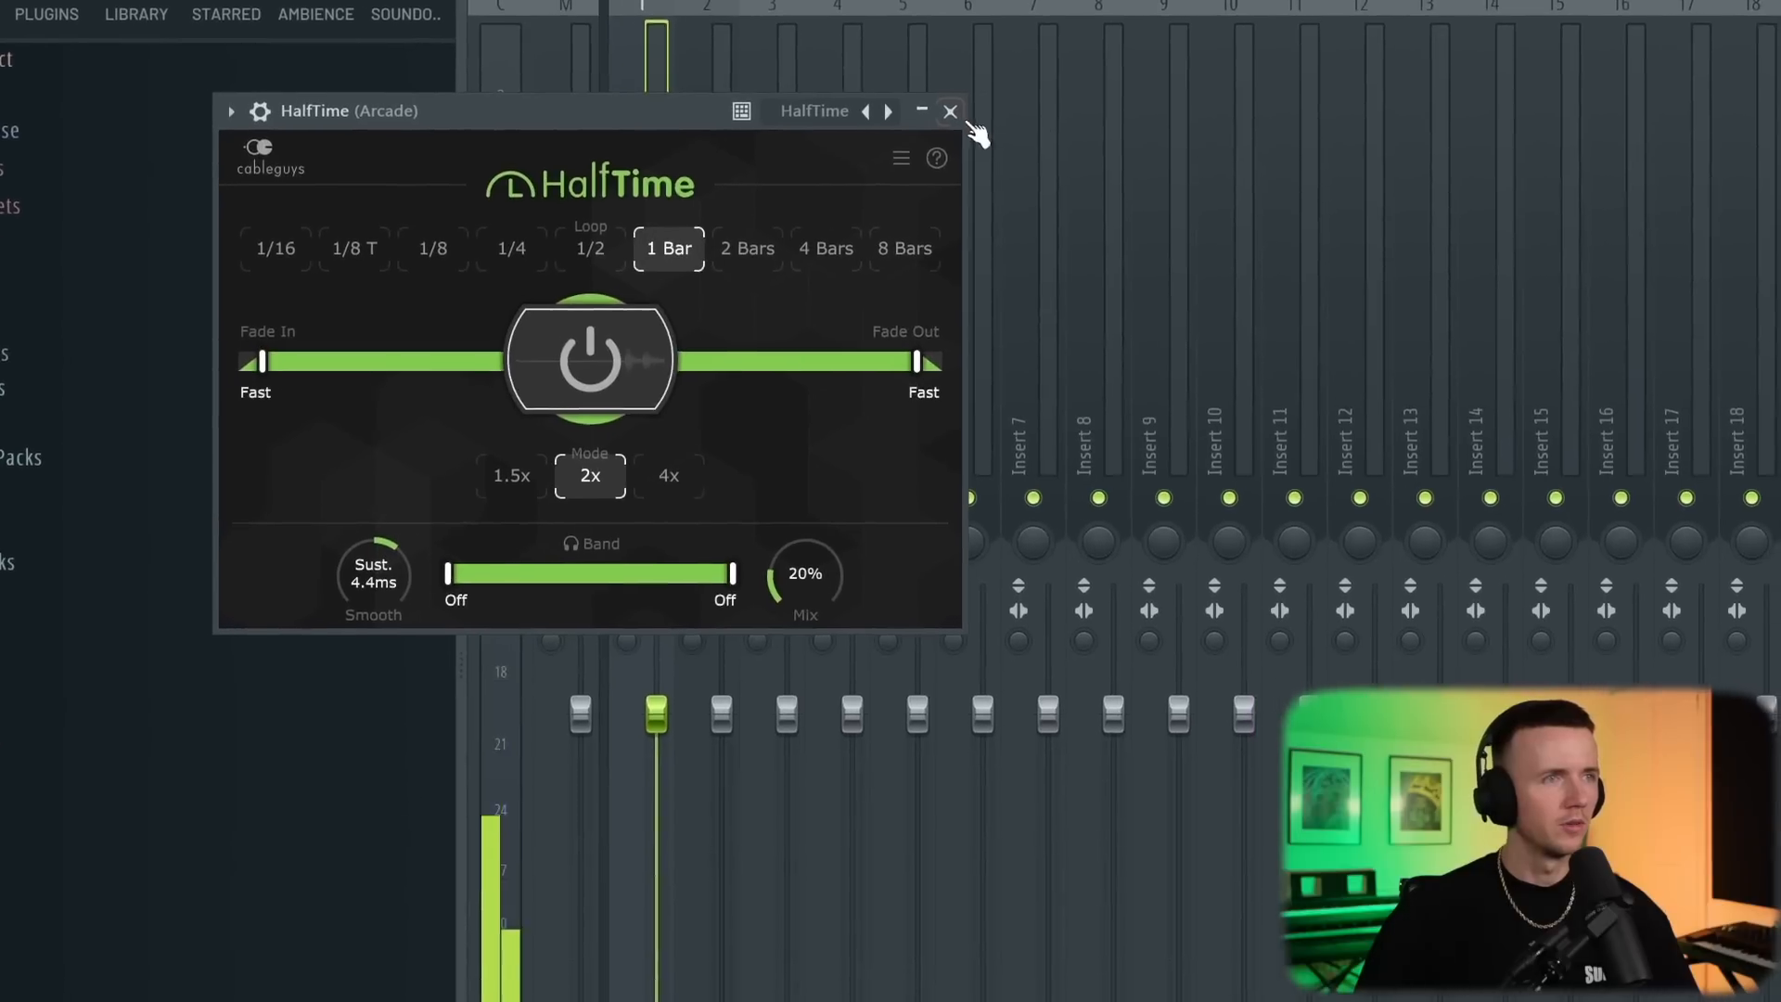
click(948, 109)
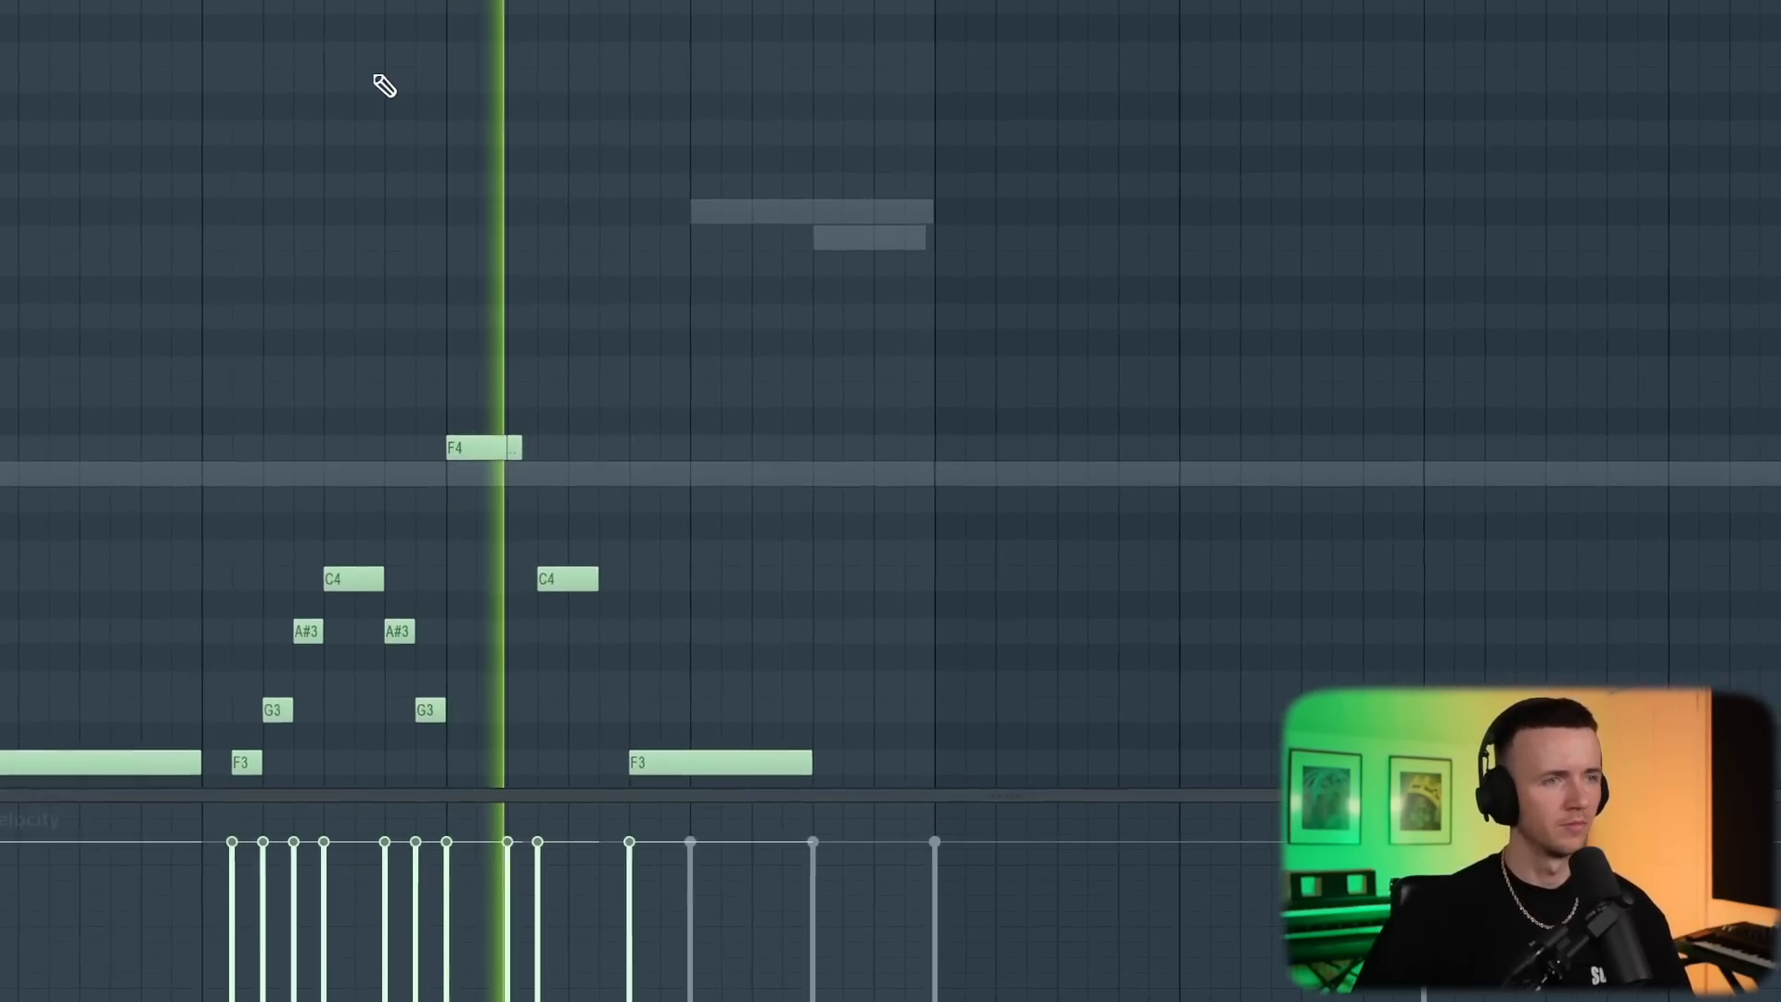
Duplicate the four-bar melody phrase starting on F3 directly after itself in the piano roll.
scroll(364, 83, down, 2)
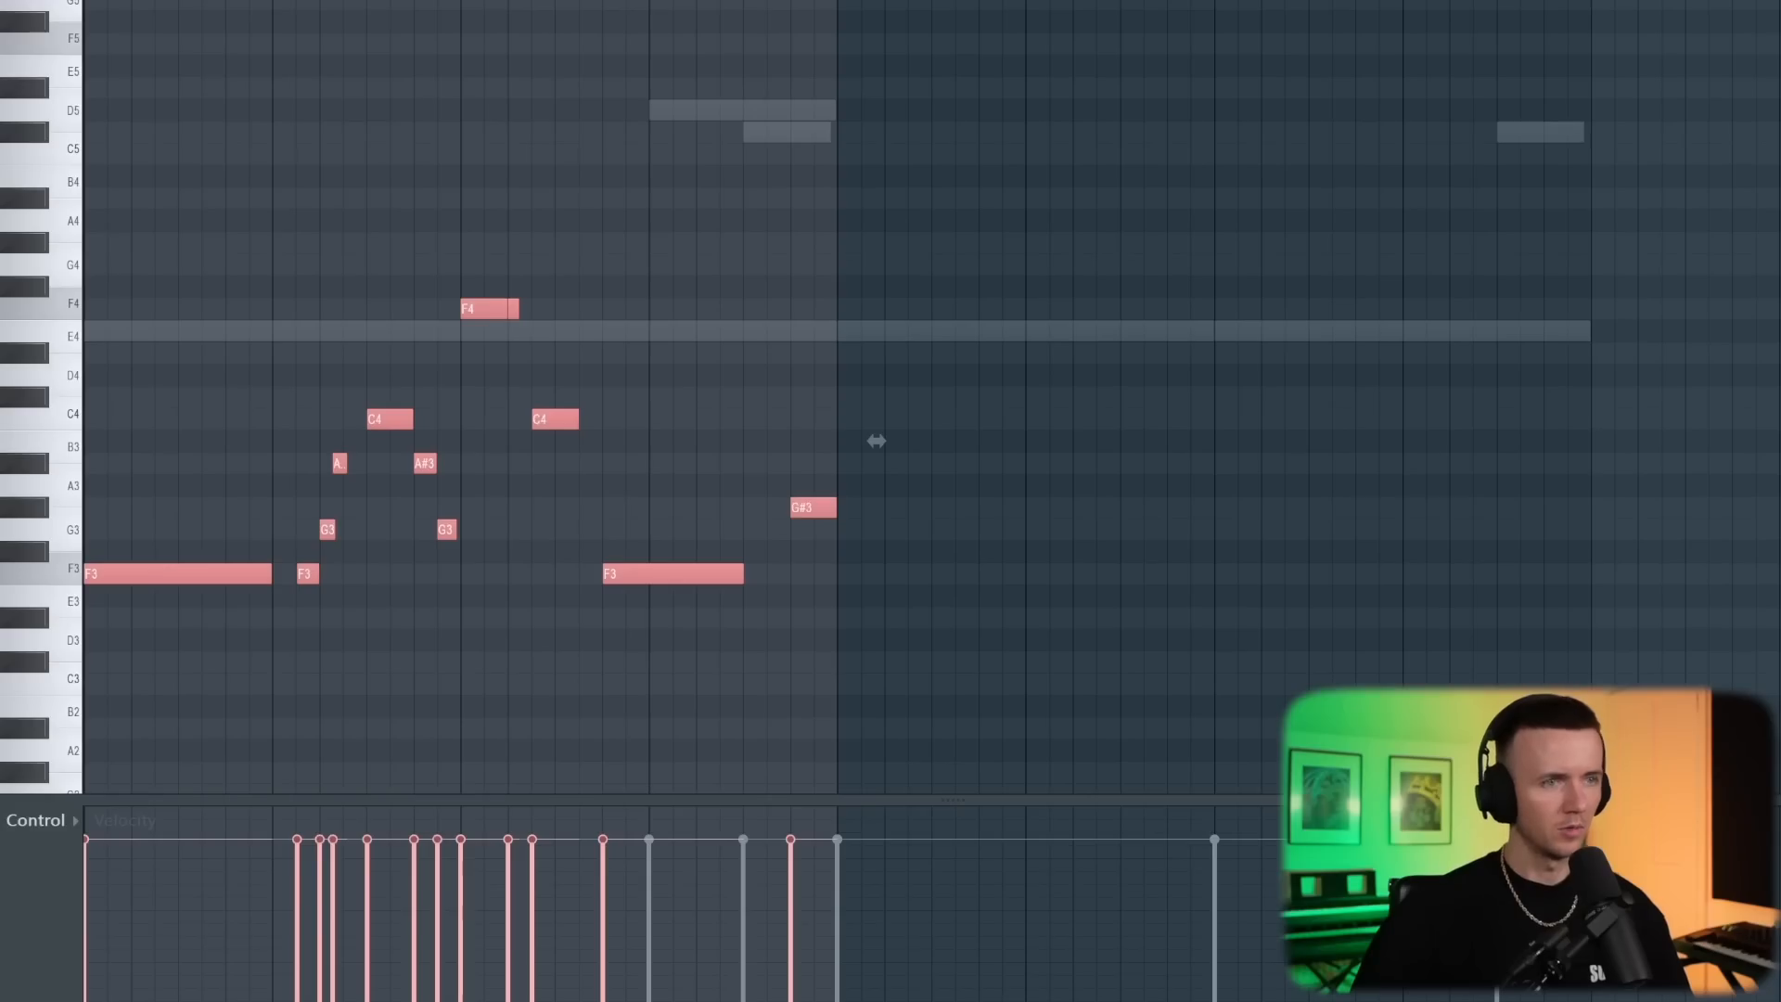
key(ctrl+b)
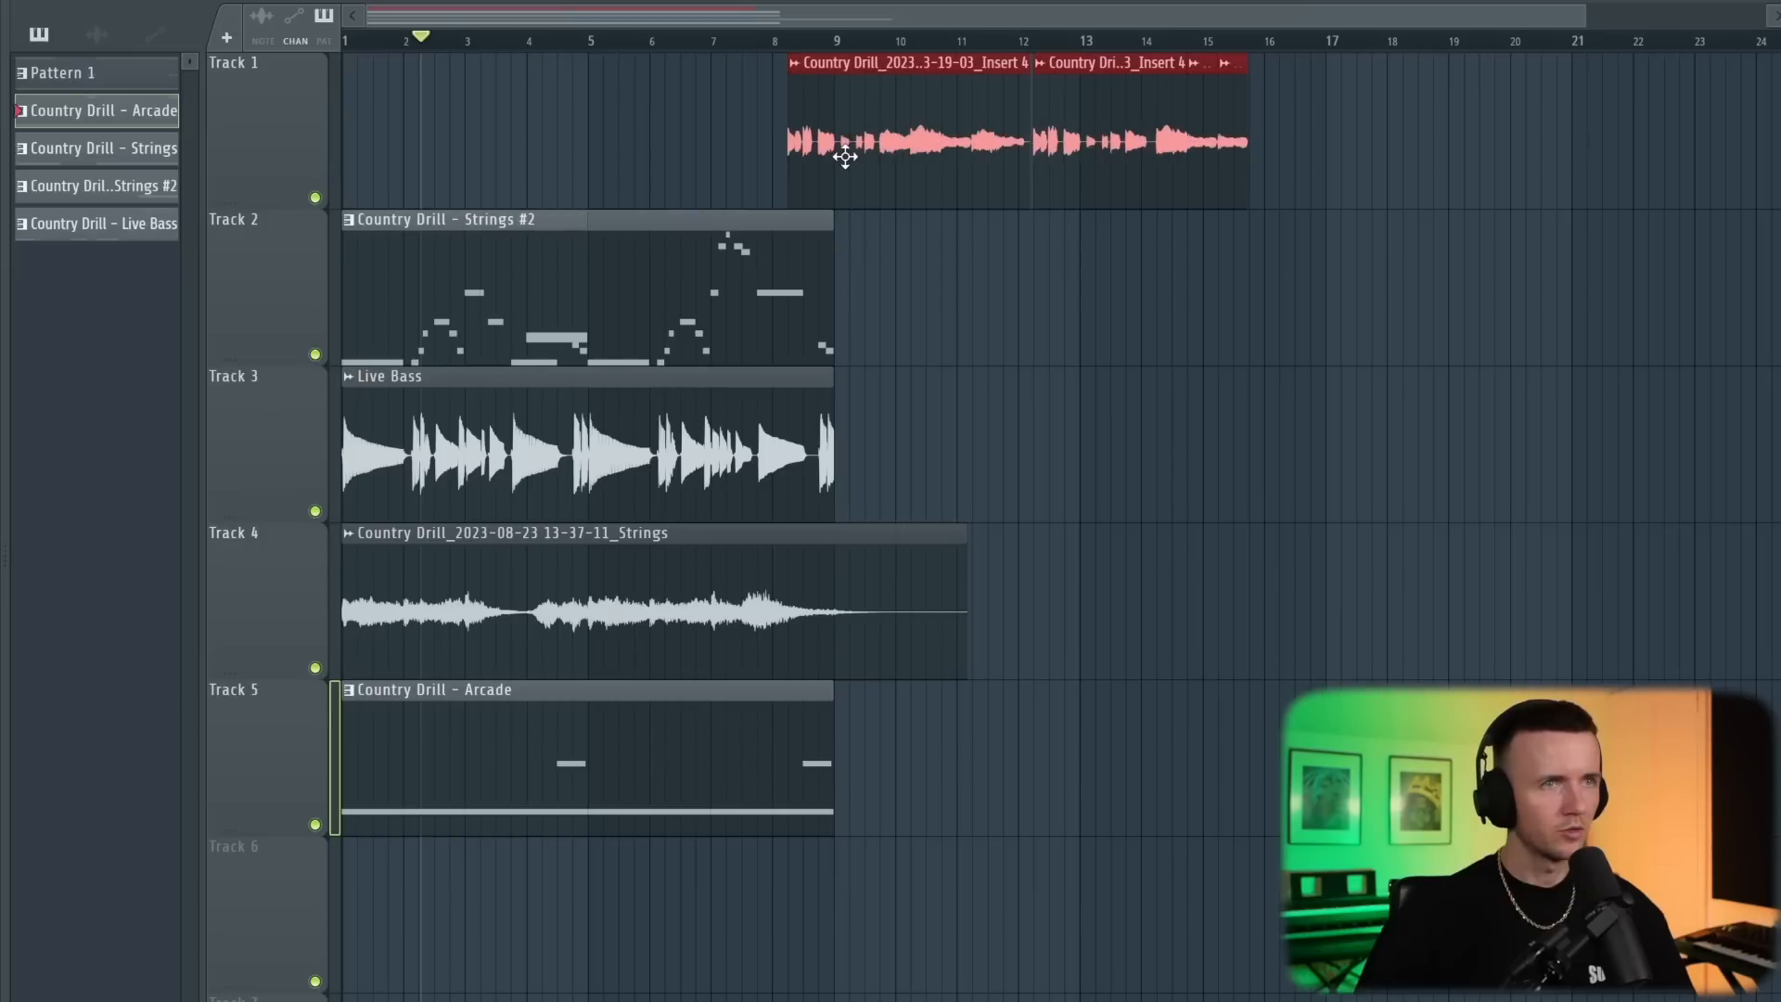
Move the two selected Insert 4 audio clips on Track 1 so they start at bar 9.
drag(843, 152, 894, 159)
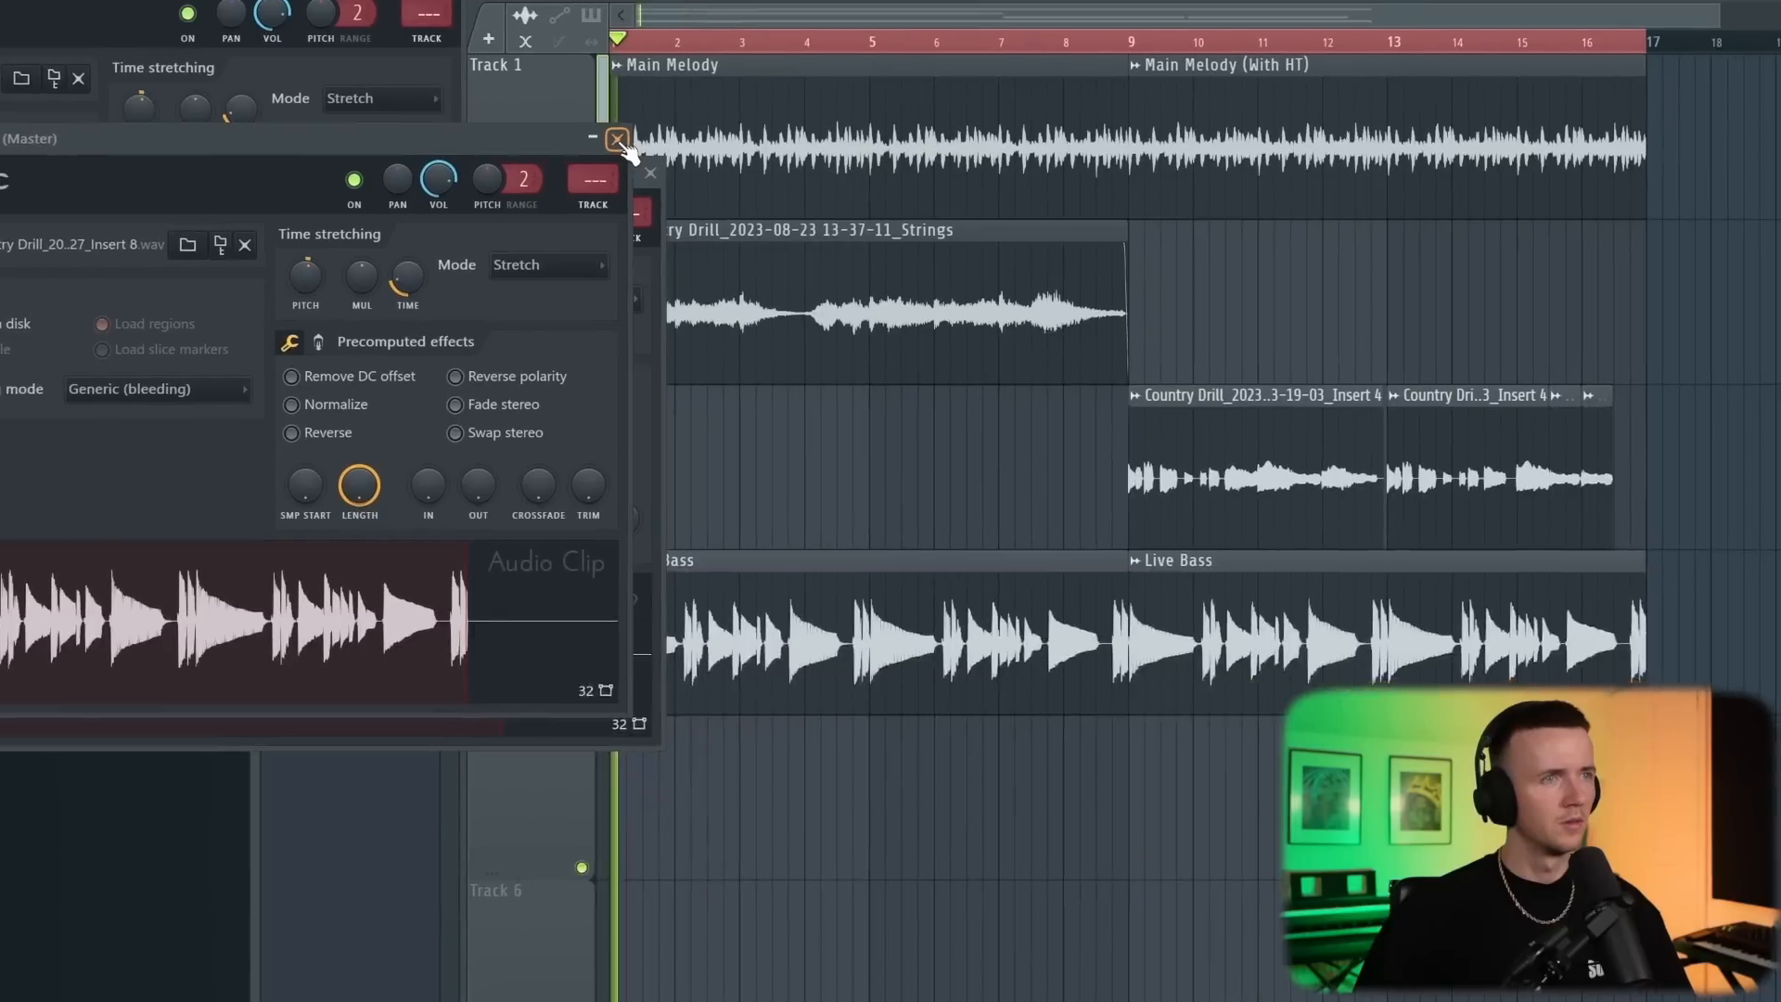
Close the open audio clip settings windows covering the playlist.
click(661, 143)
click(399, 176)
click(212, 4)
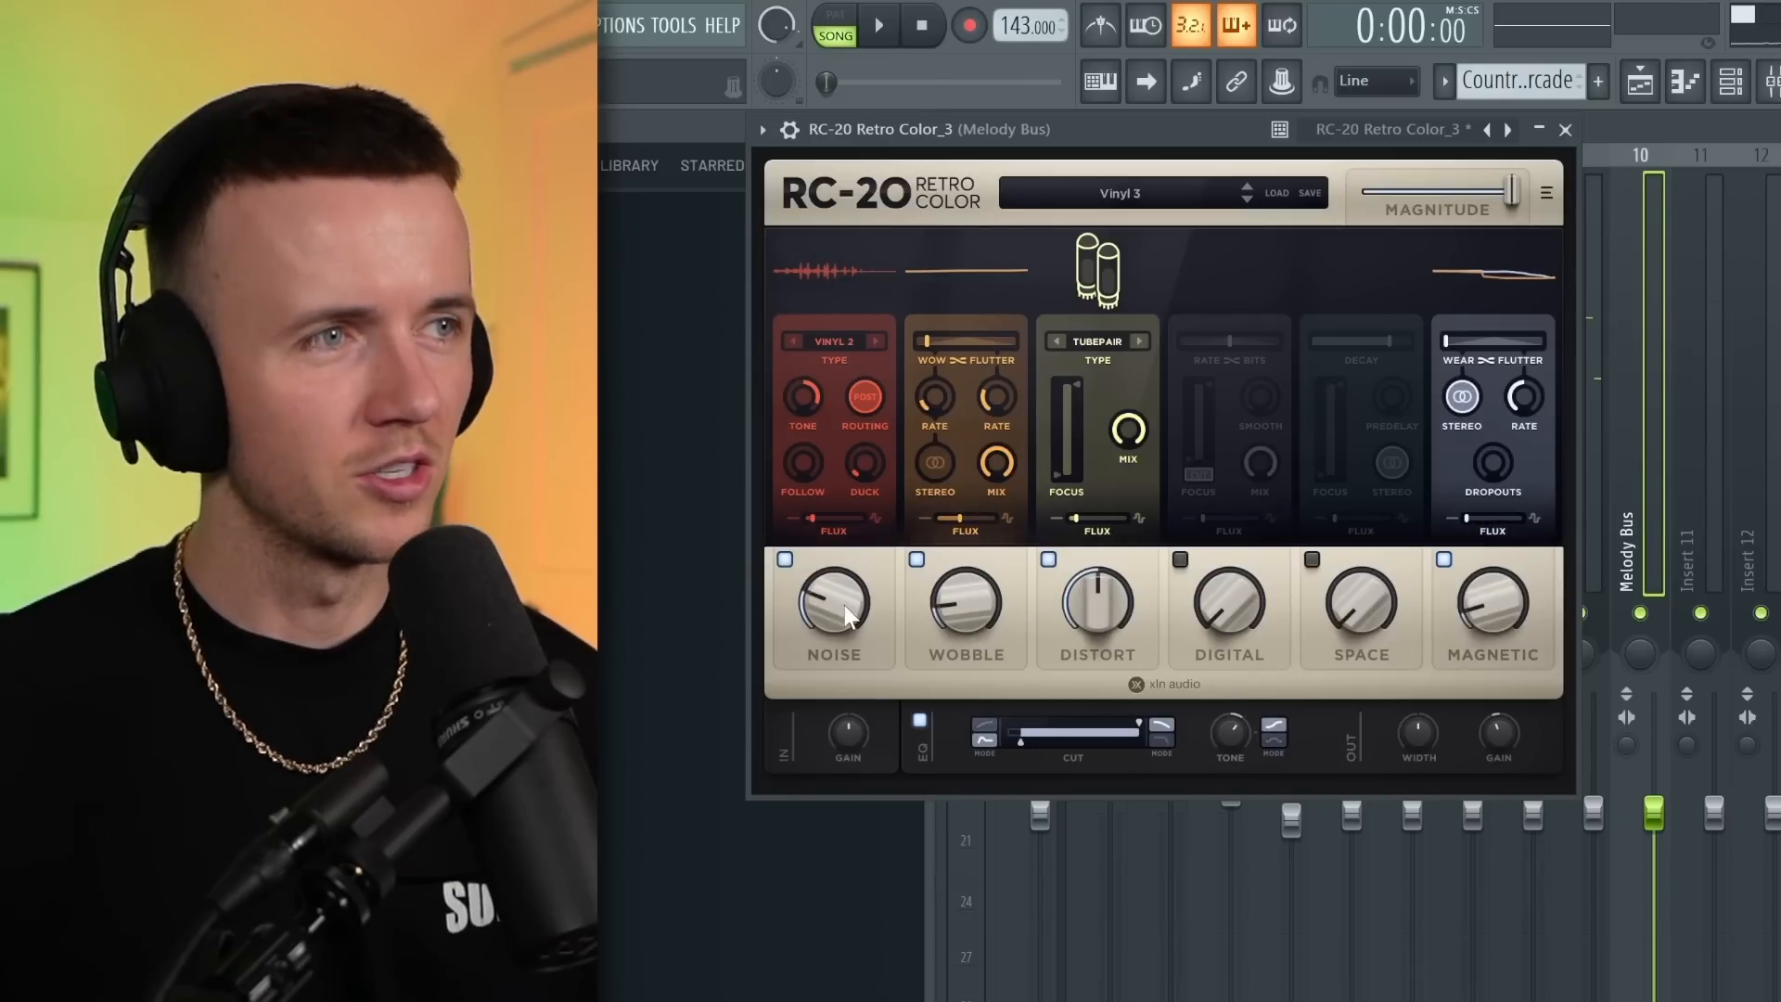
During playback, lower RC-20's Distort amount on the Melody Bus and switch its distortion type to the one before Tubepair.
key(space)
drag(1114, 599, 1100, 621)
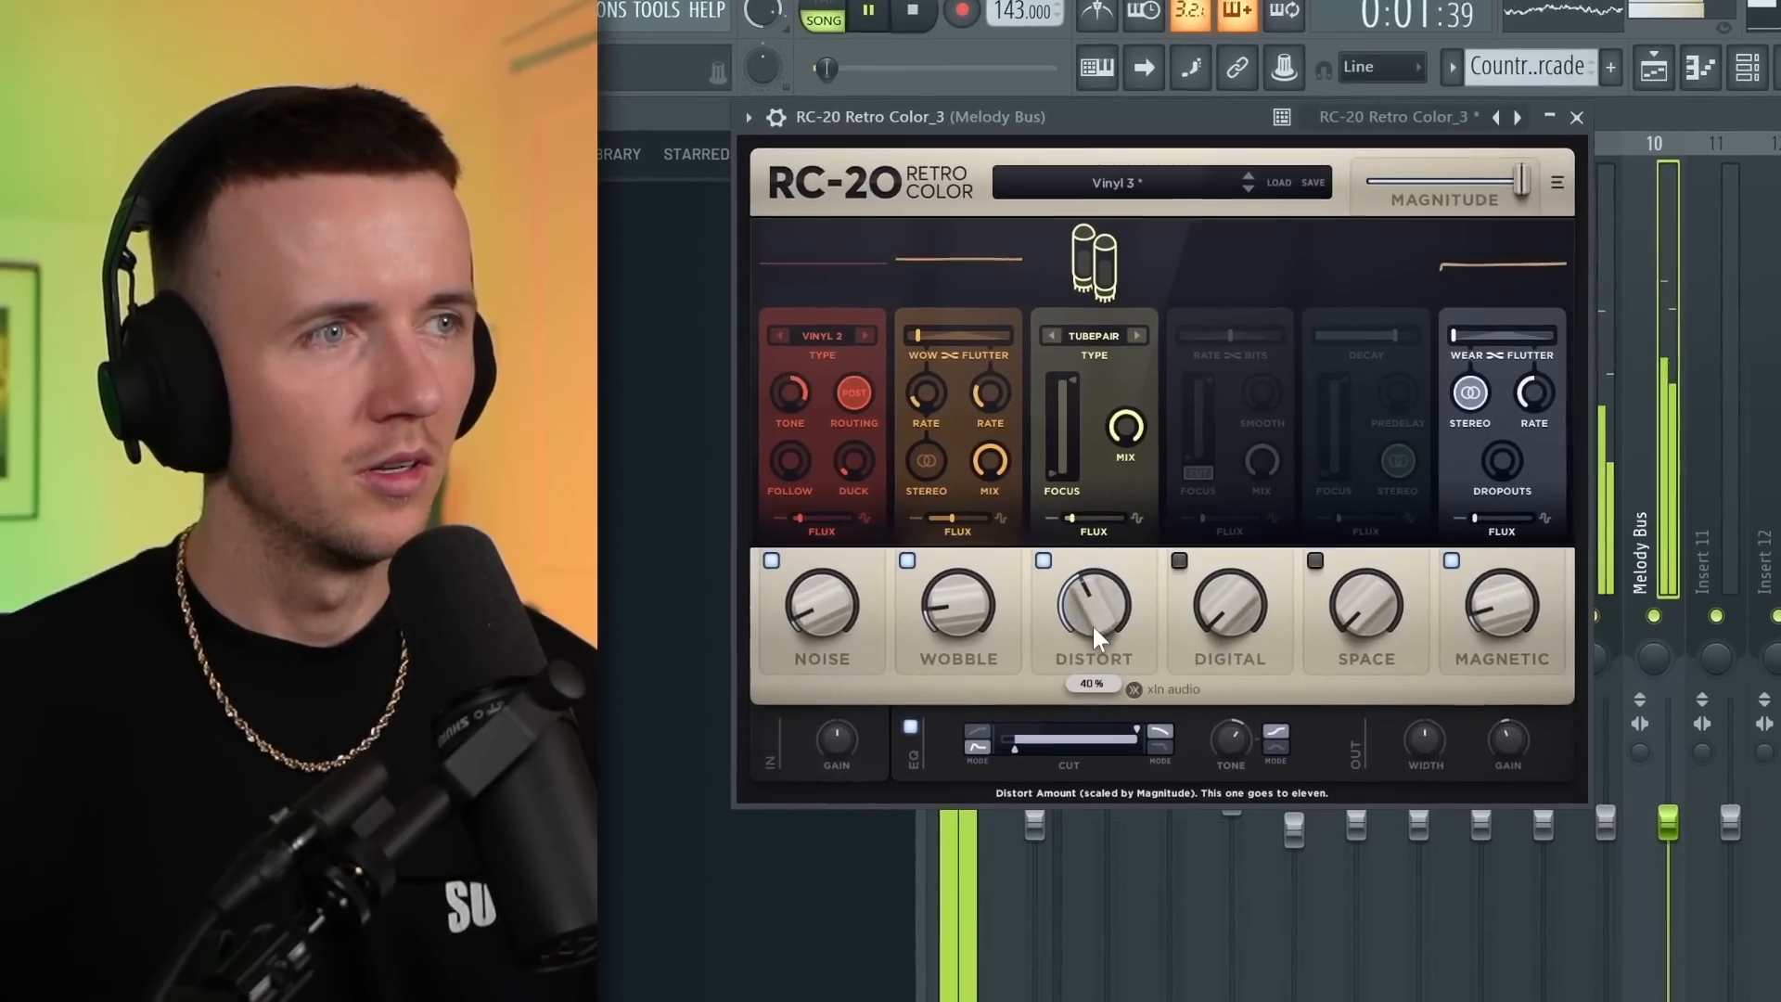
click(1052, 332)
drag(1086, 601, 1093, 648)
mouse_move(1535, 767)
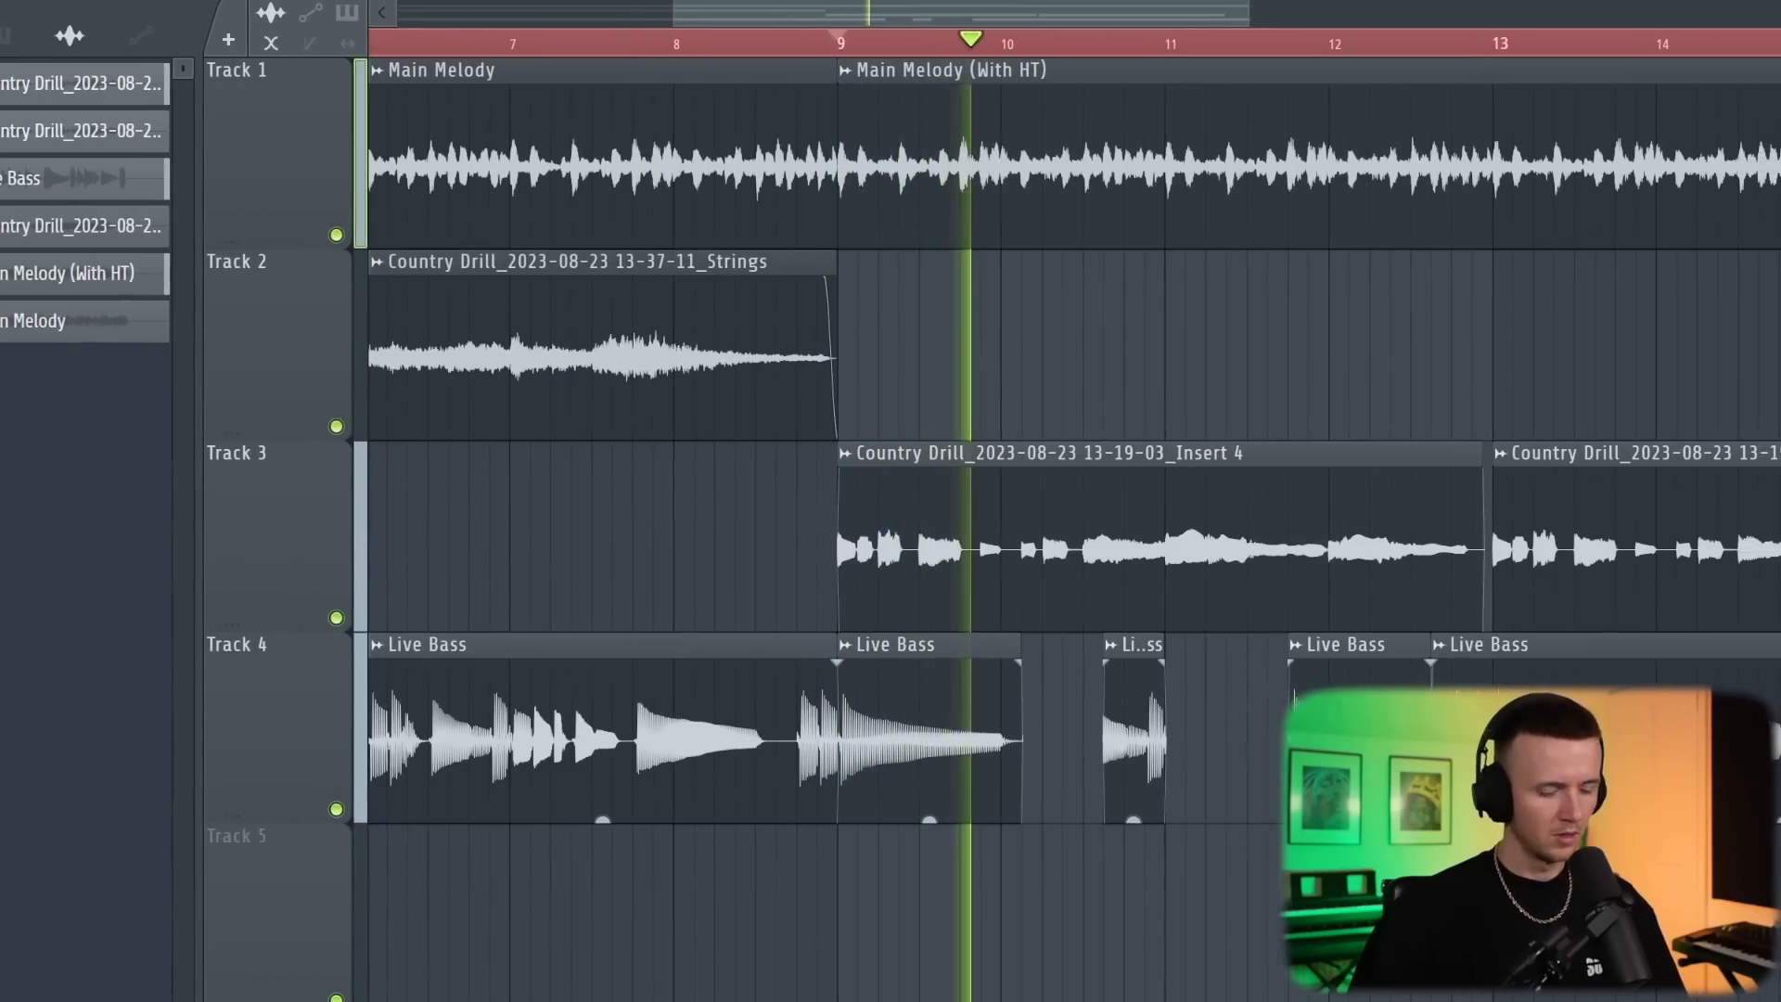
Move the Live Bass clip on Track 4 back to bar 11 and slice the long Live Bass clip after it at bar 14.
drag(1351, 766, 1229, 768)
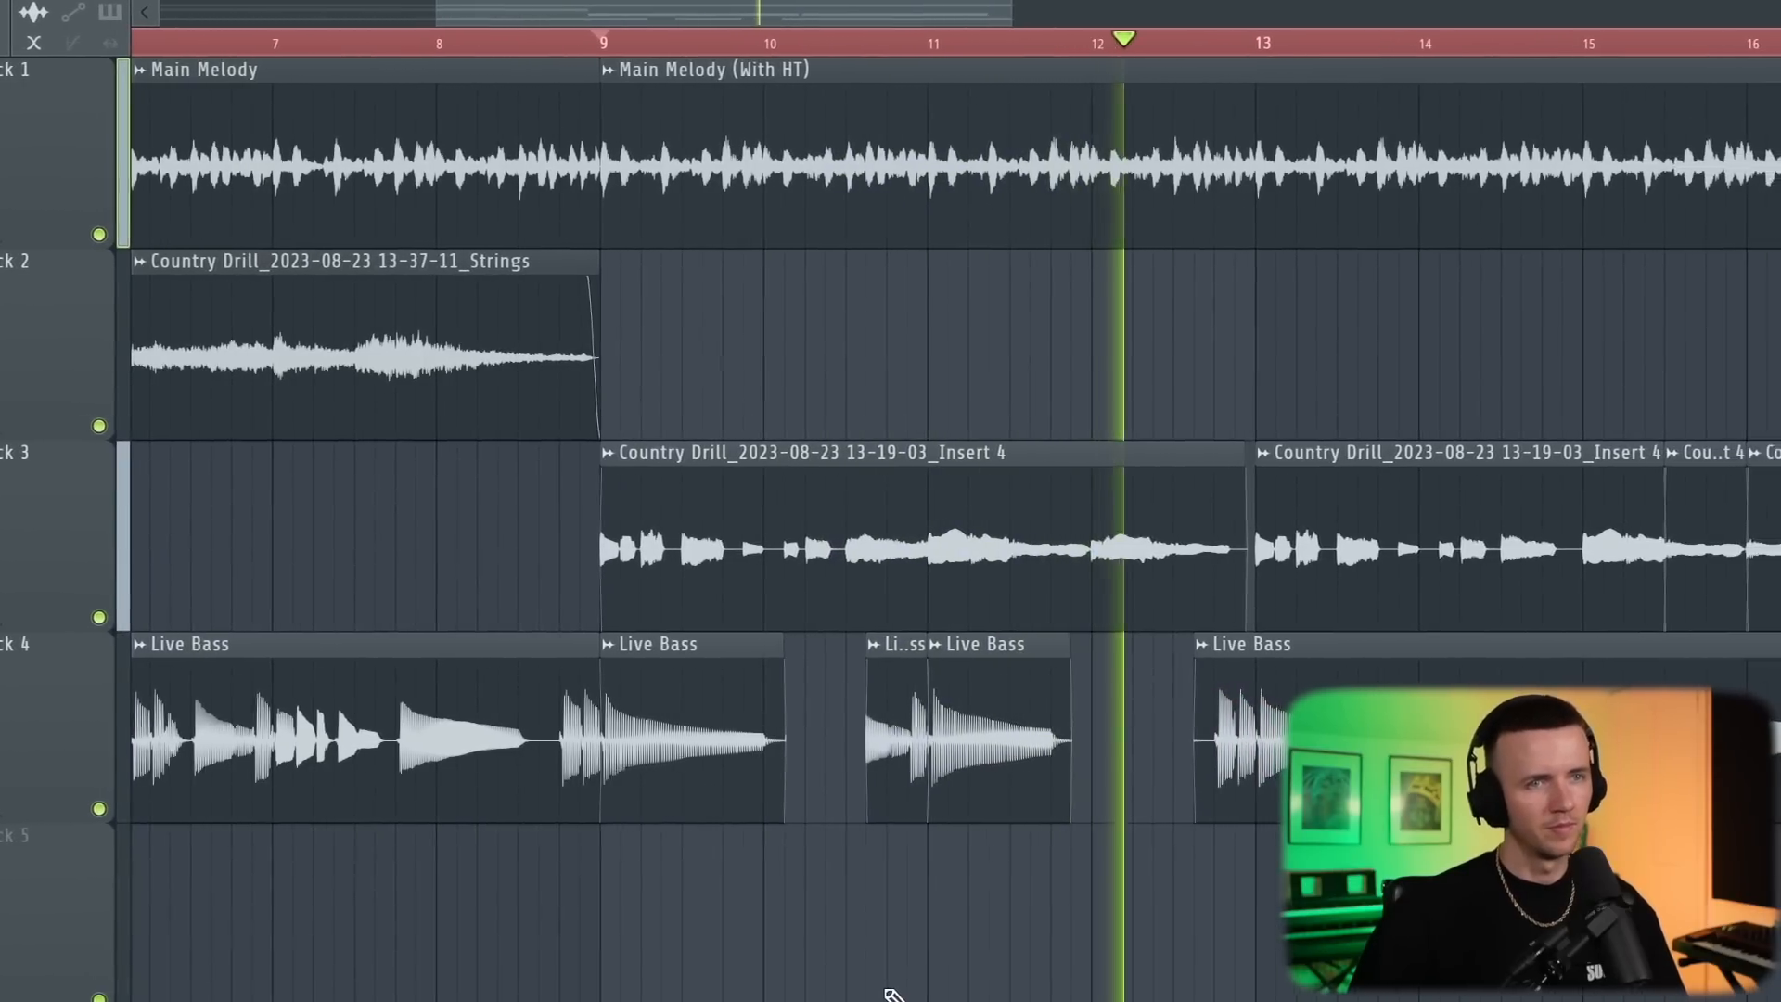
scroll(983, 993, down, 3)
scroll(1127, 967, right, 1)
scroll(1104, 881, up, 2)
key(c)
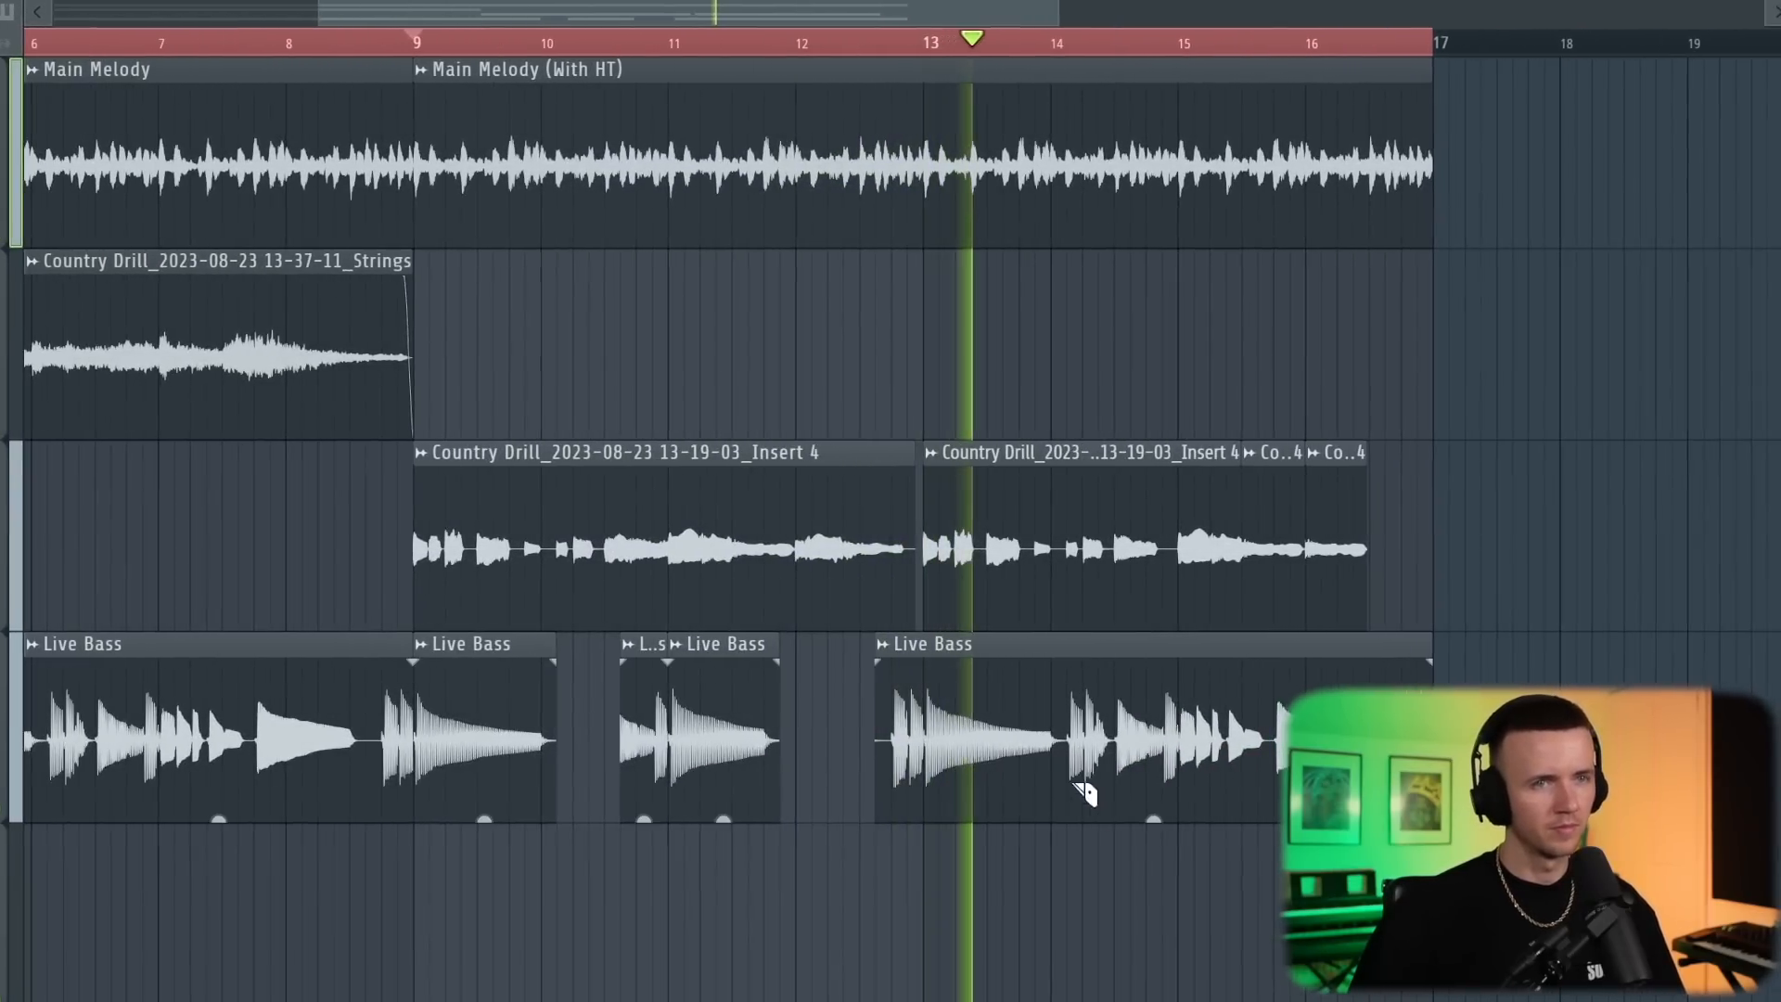
click(1060, 784)
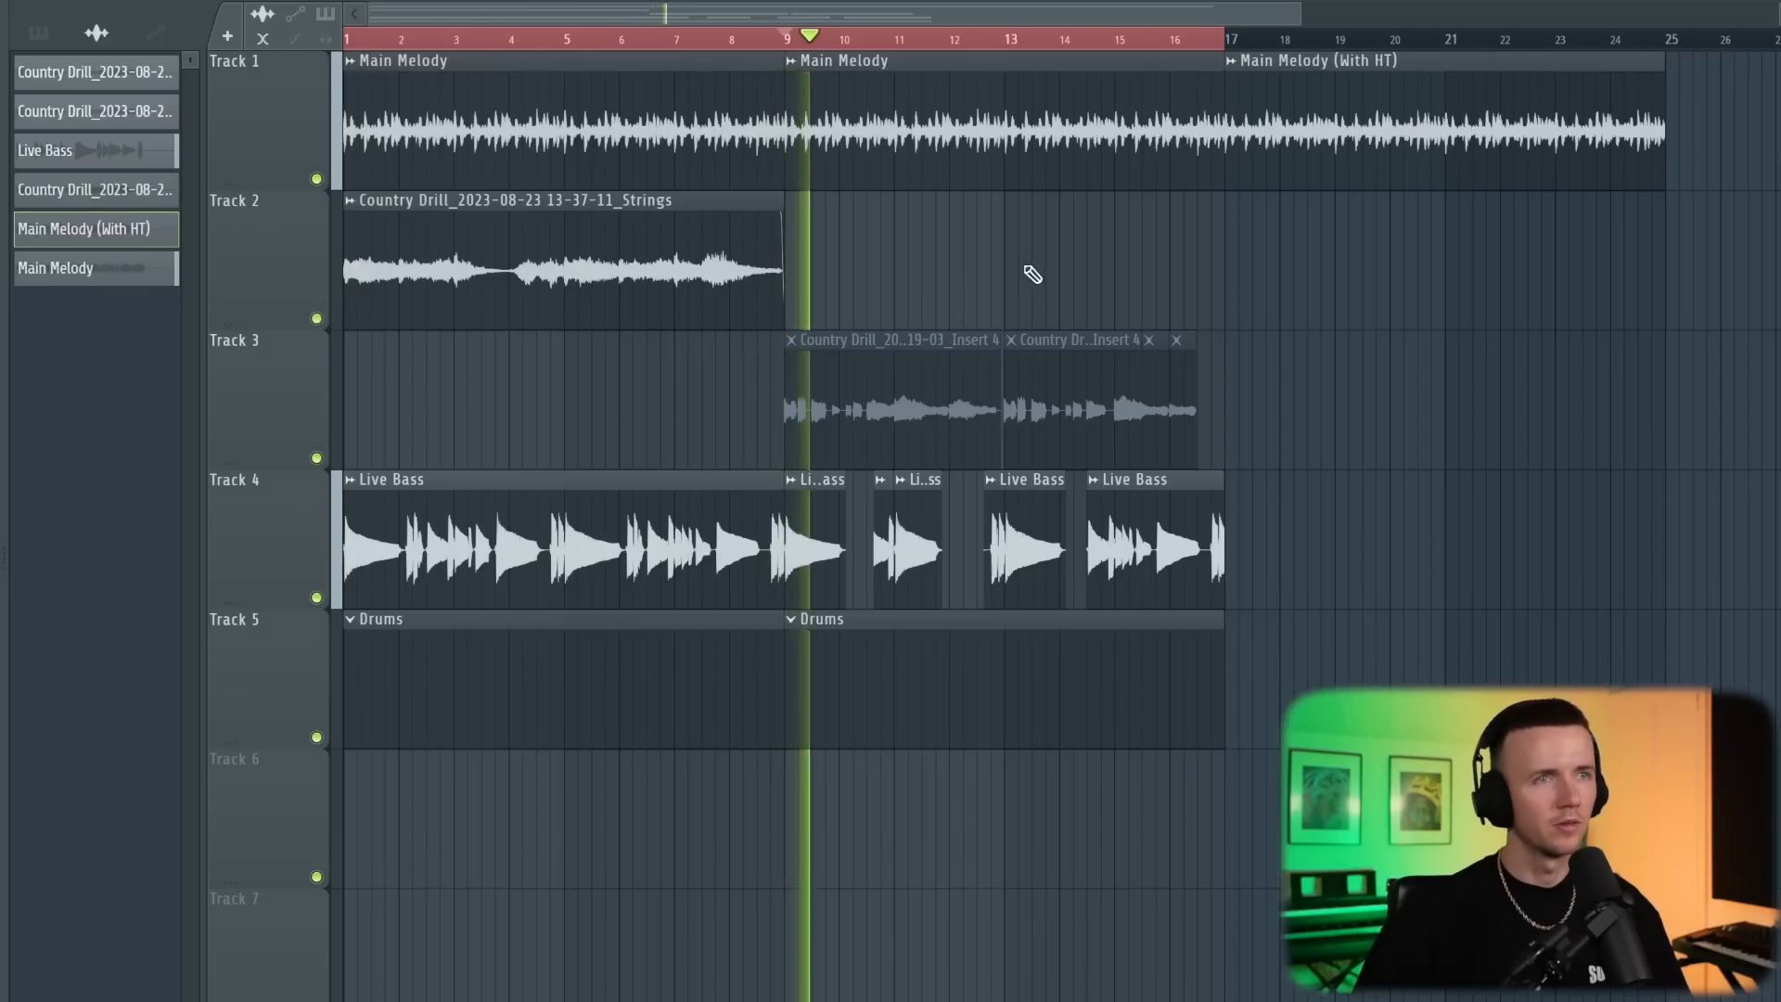
Select bars 1 to 9 on the playlist timeline and add the sample Jay Cactus - Drillinz CS to the project.
drag(345, 41, 785, 33)
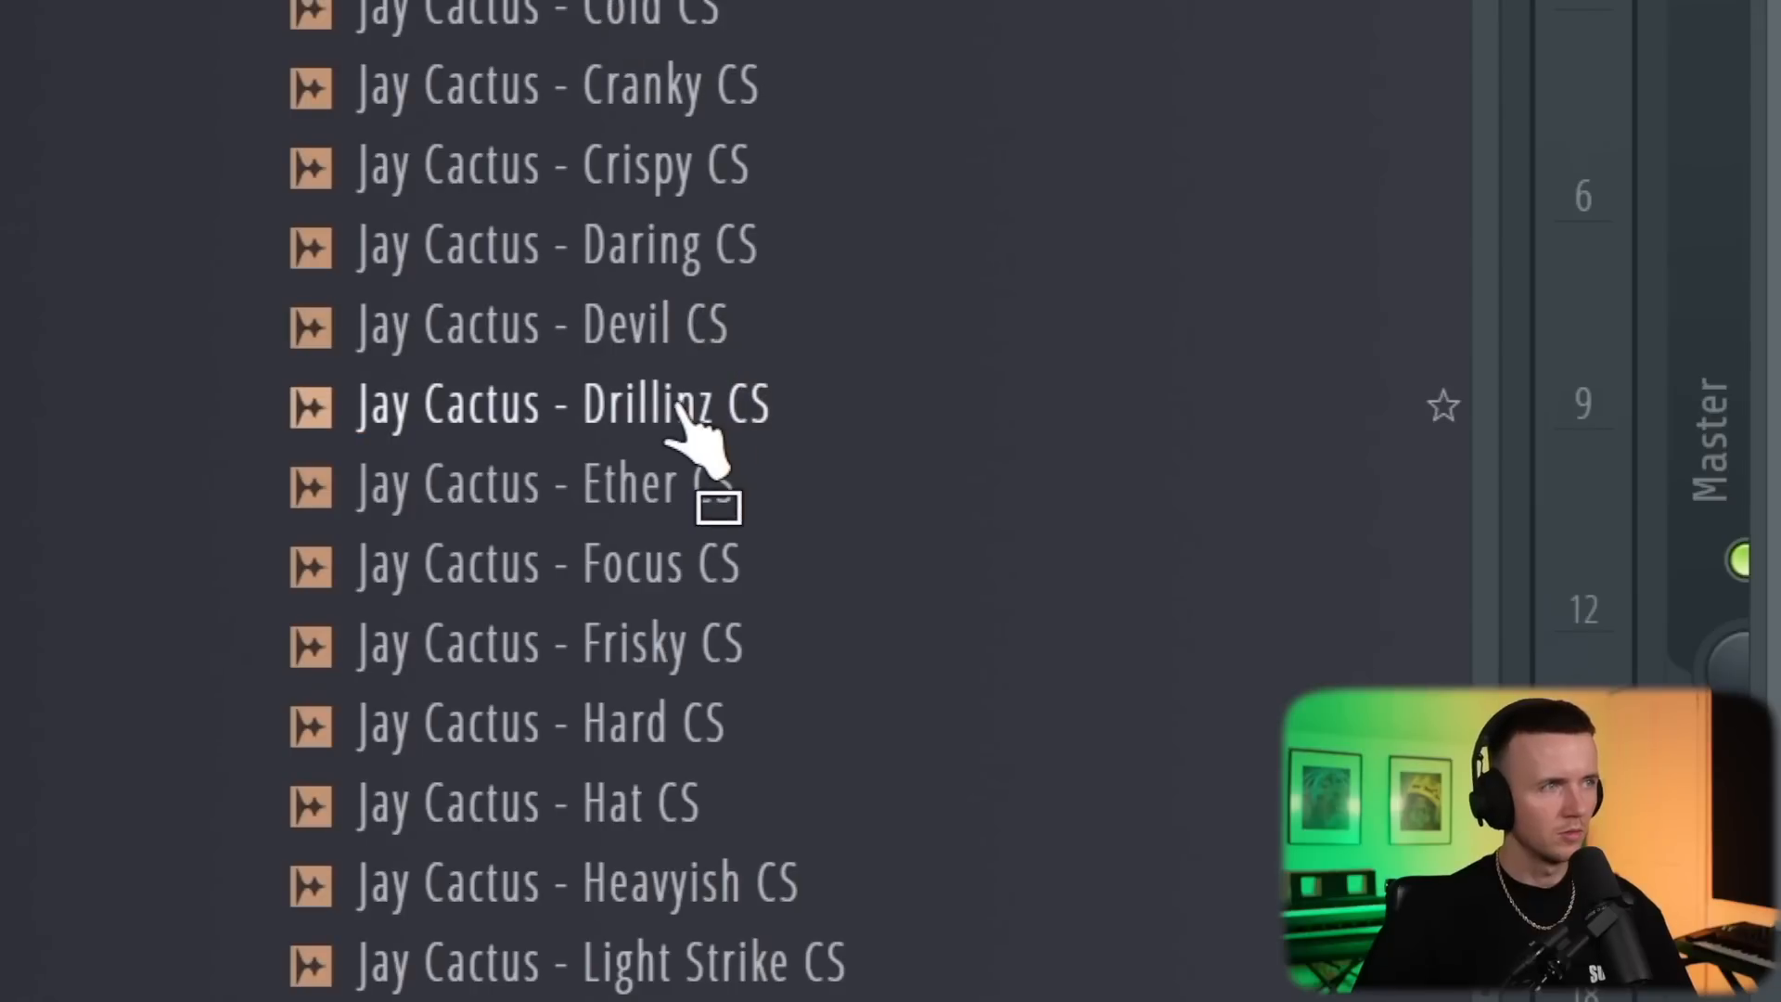
drag(679, 406, 642, 665)
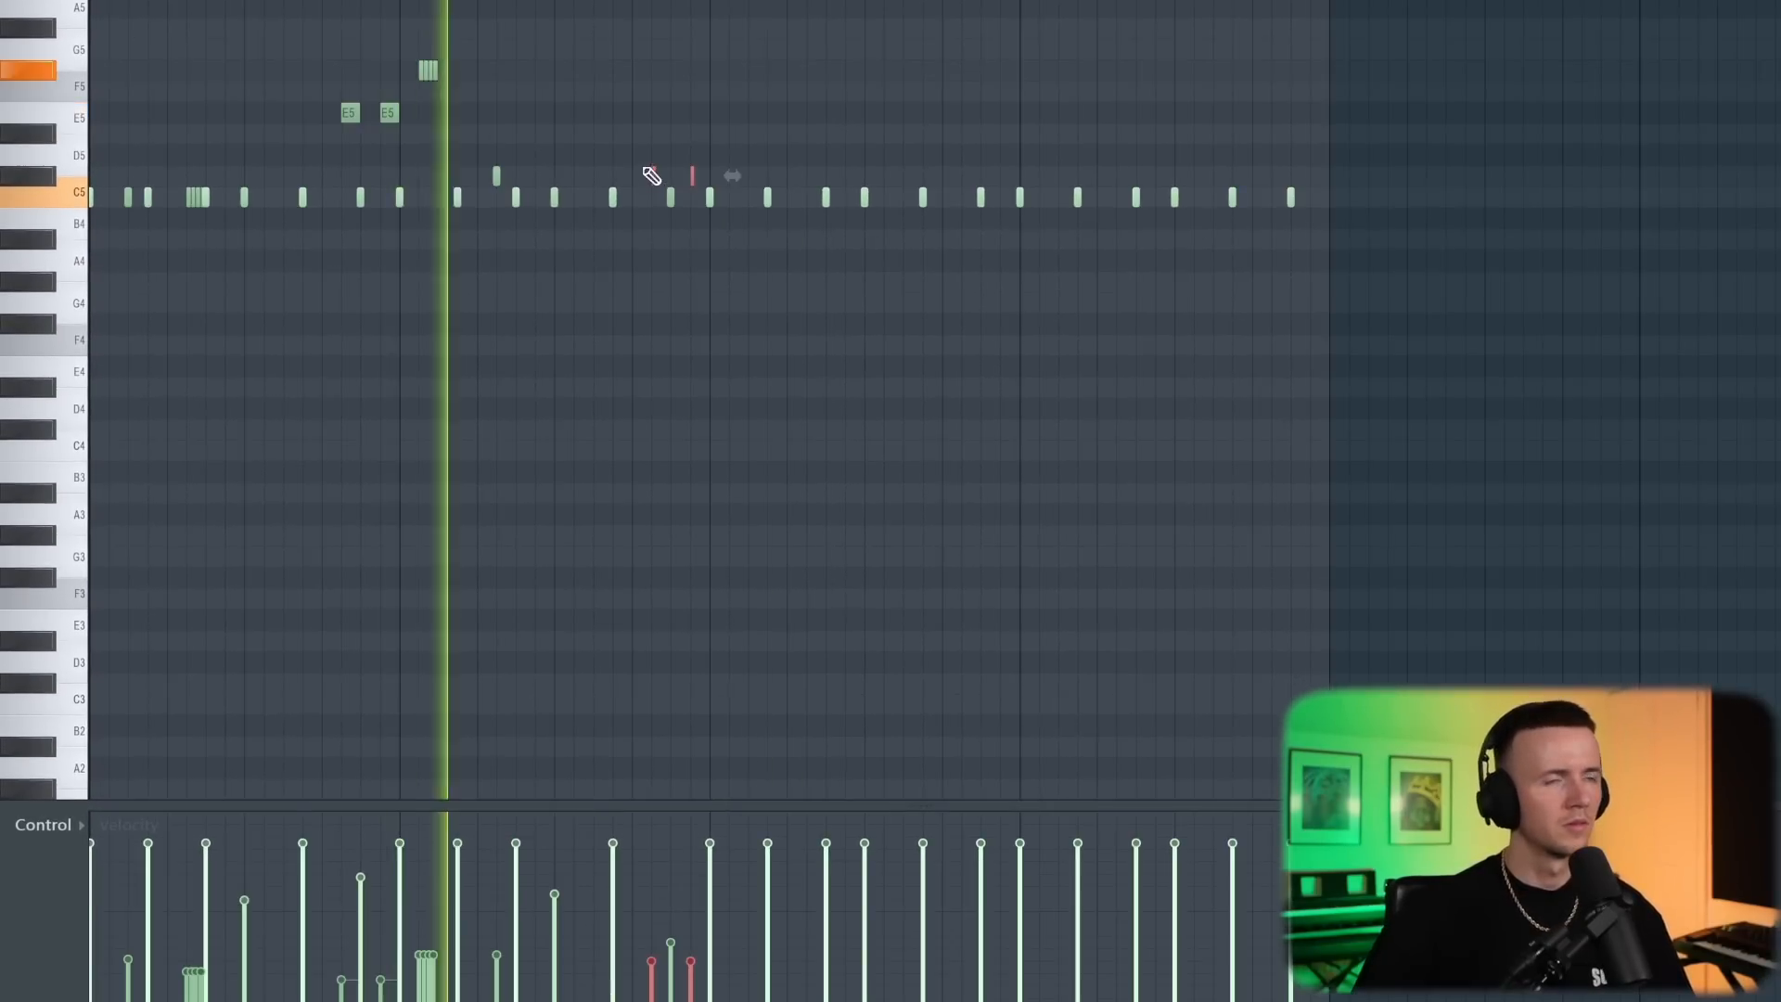
Lower the last two E5 notes of the four-bar pattern to C5 and select all notes.
scroll(649, 171, down, 3)
key(ctrl+d)
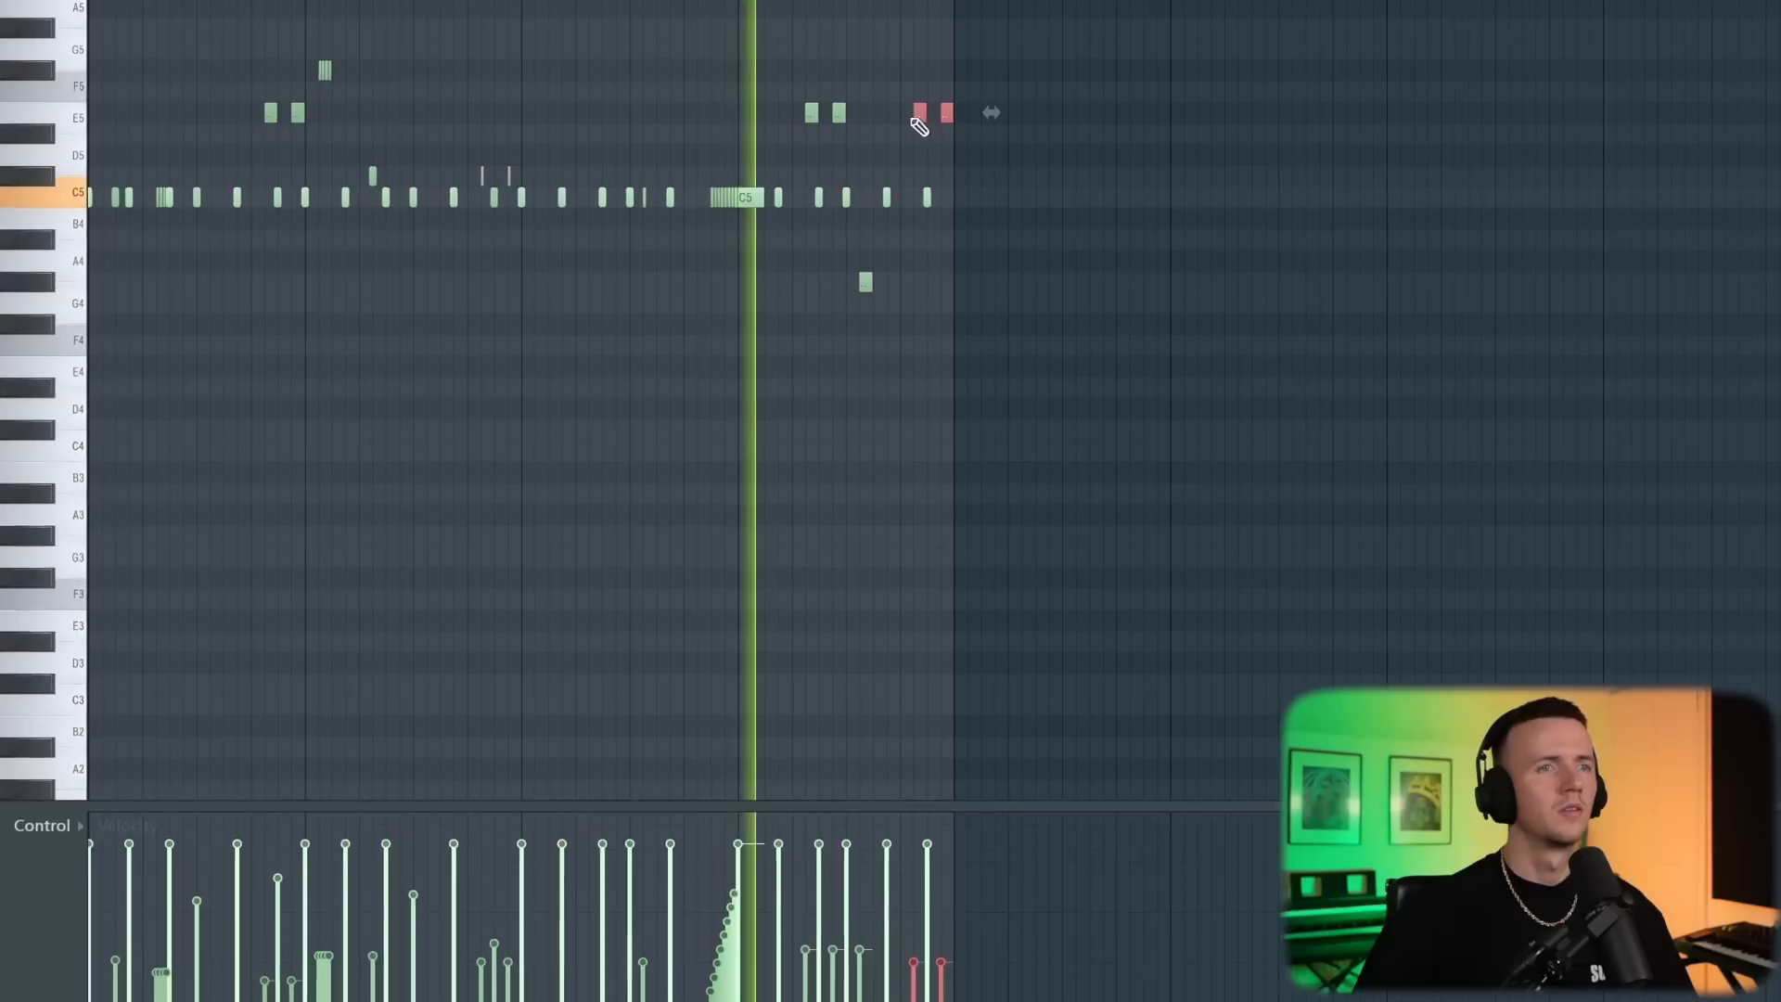
drag(918, 117, 915, 202)
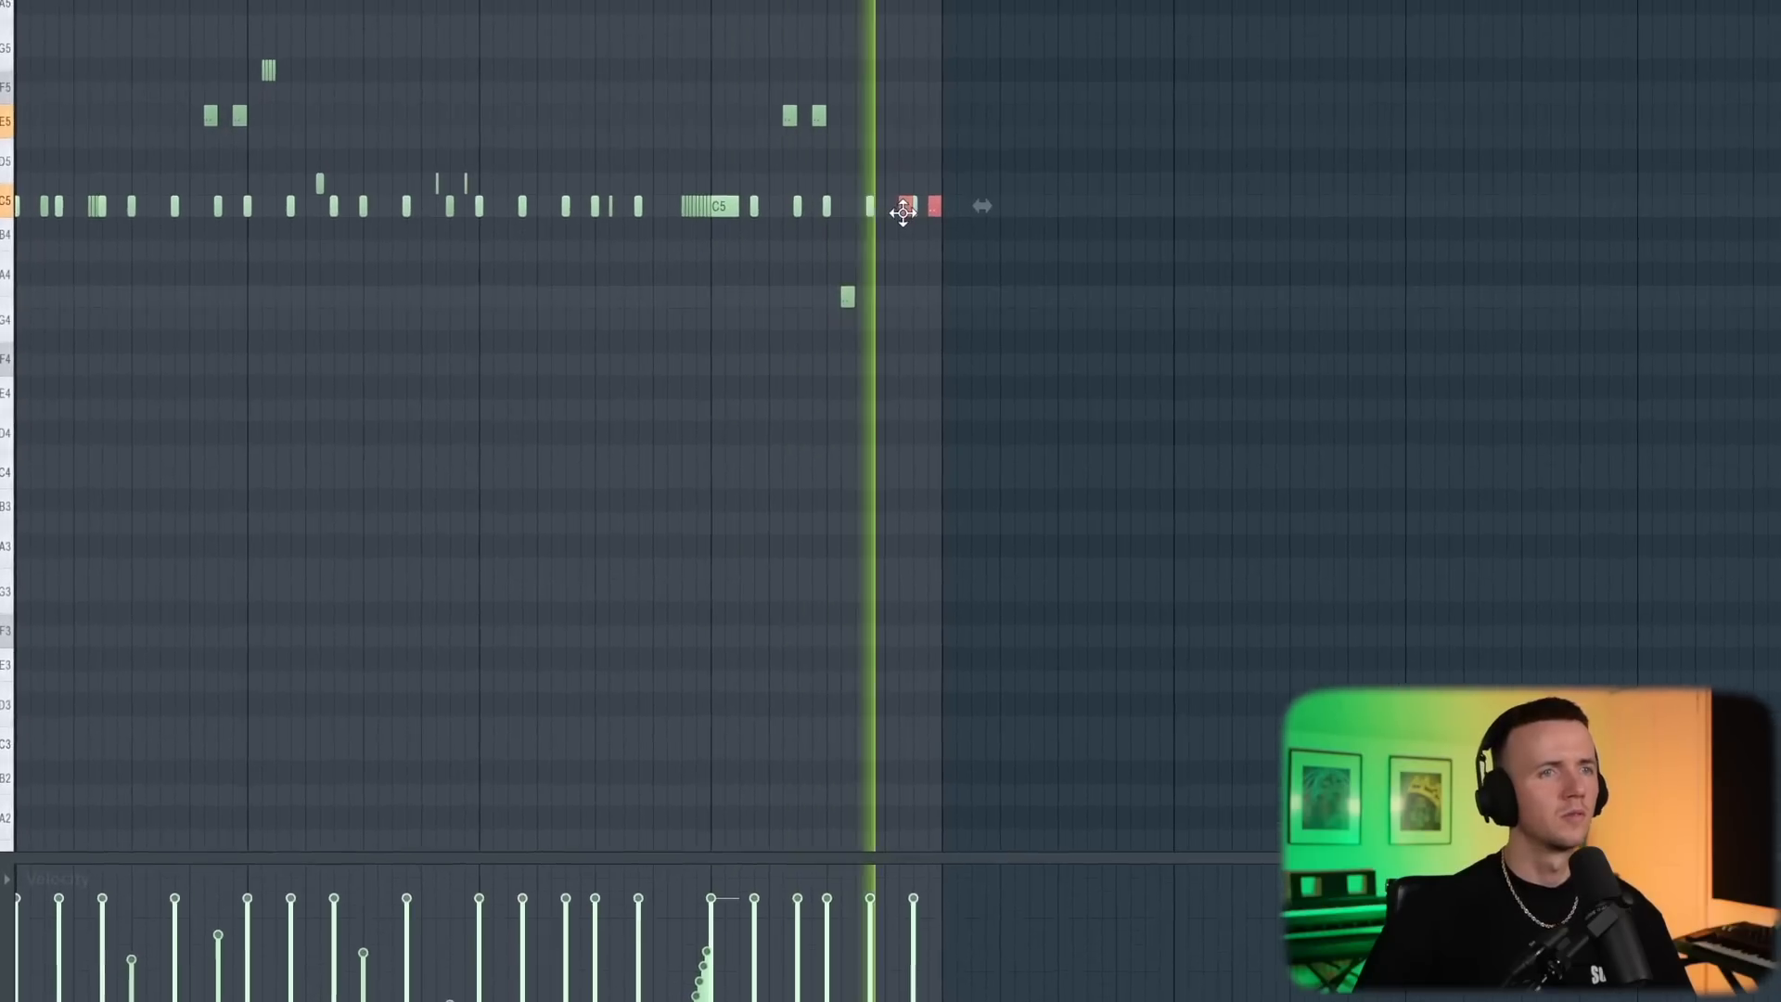
key(ctrl+a)
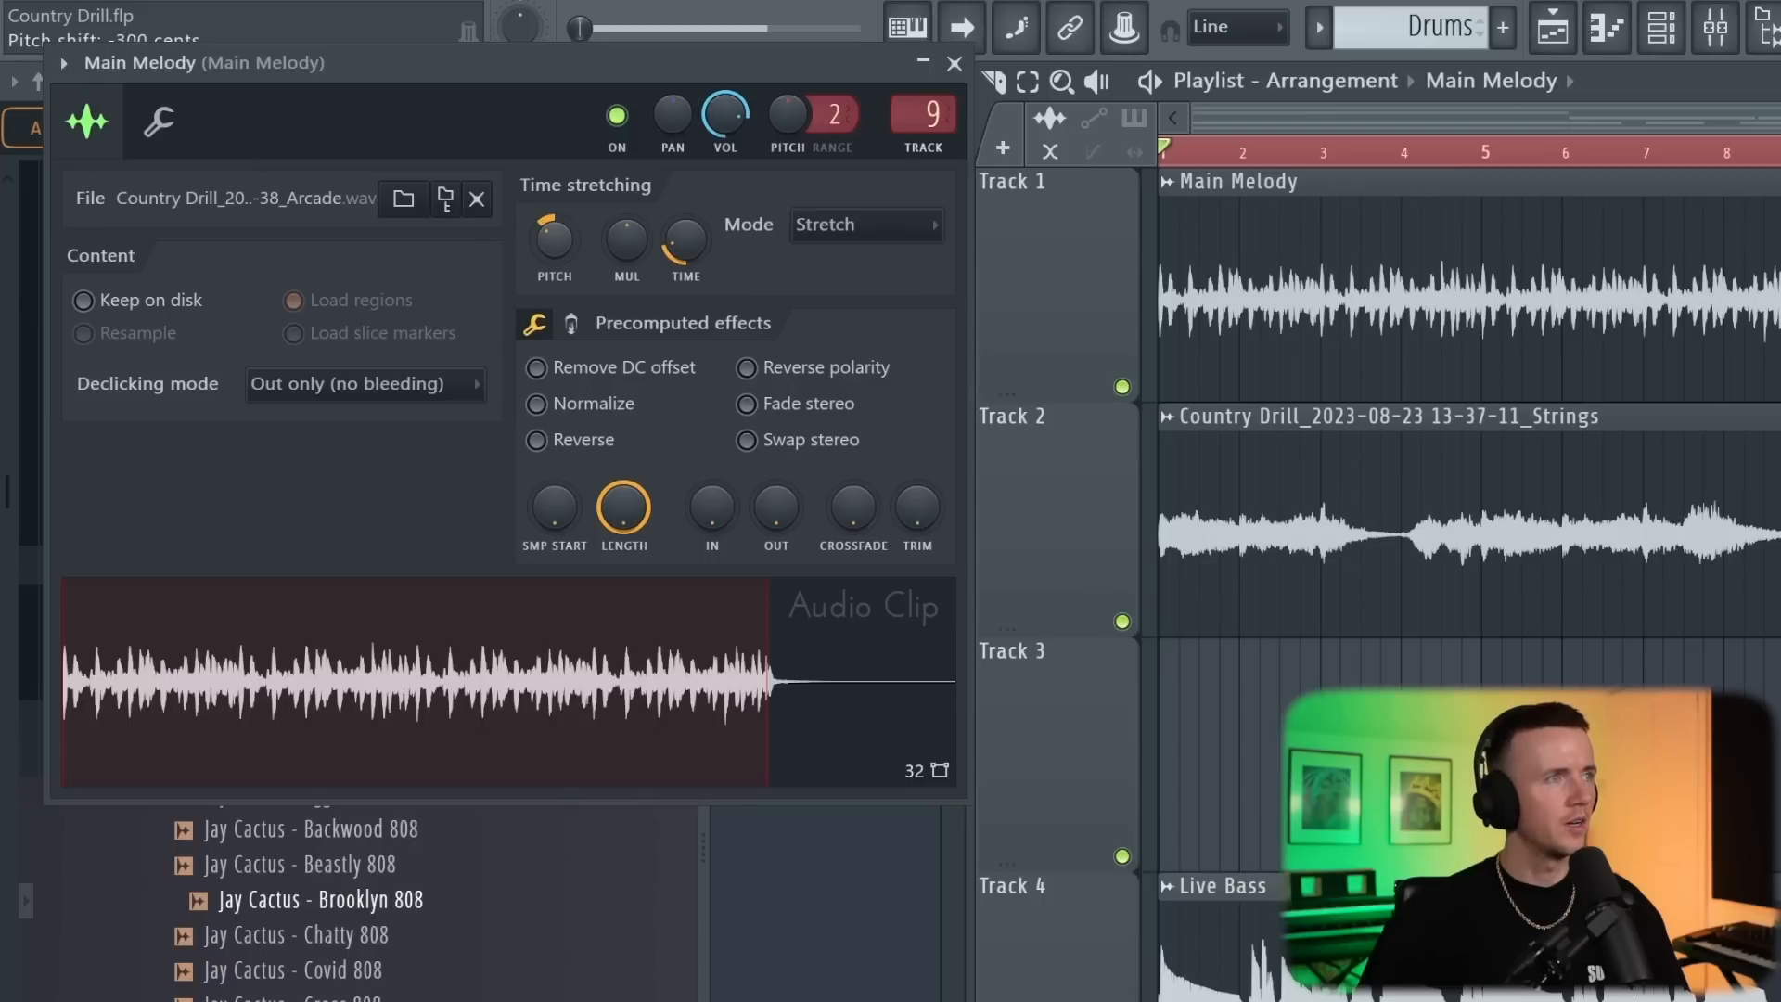
Close the Main Melody clip settings and duplicate the four-bar D#5 808 phrase directly after itself.
click(954, 63)
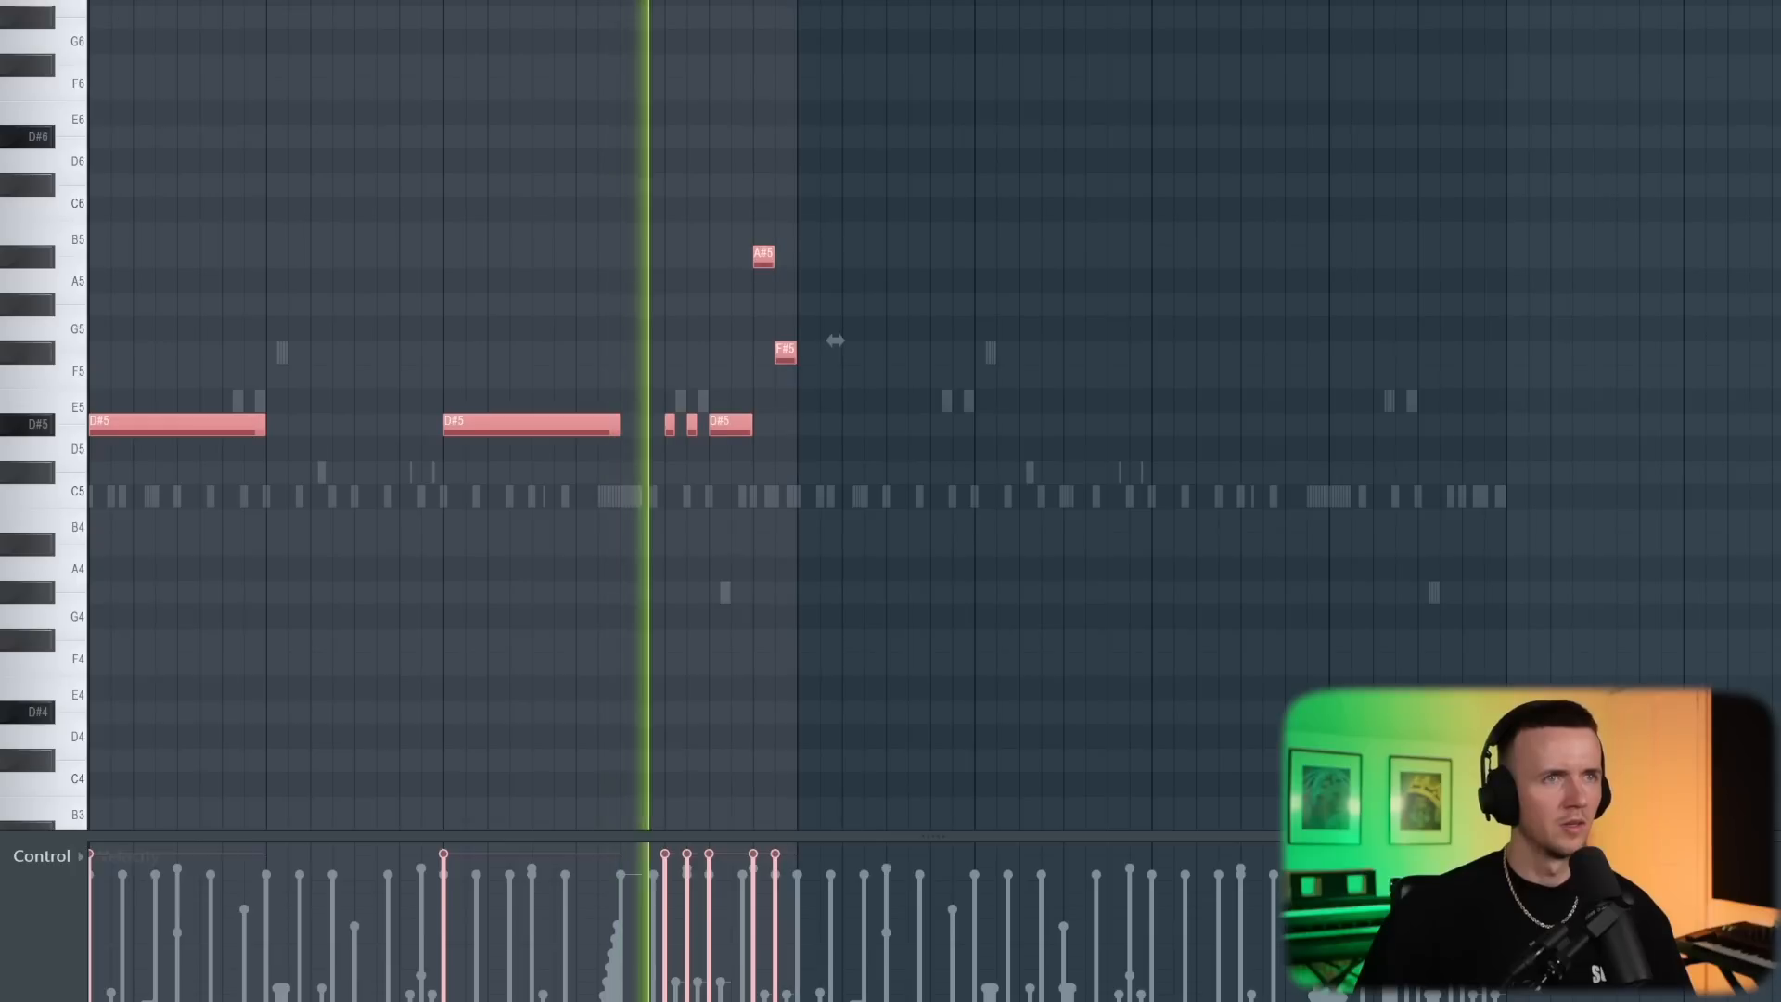
key(ctrl+b)
key(ctrl+a)
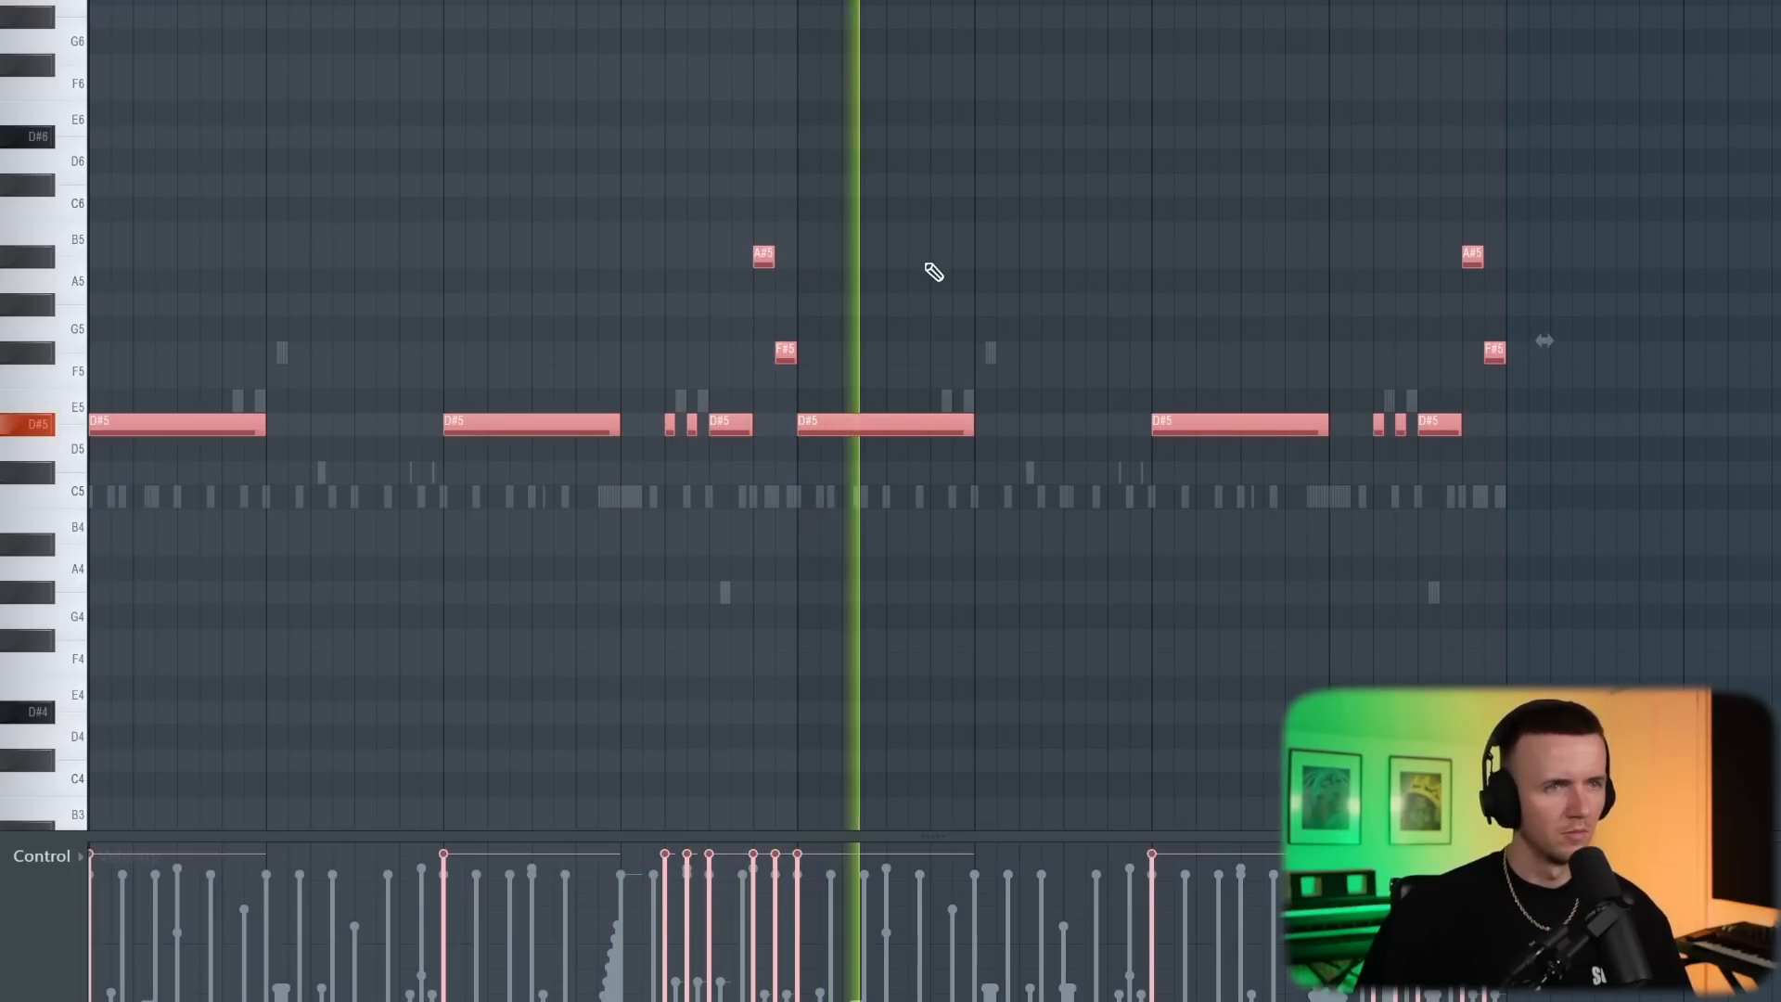
key(ctrl+d)
key(ctrl+Down)
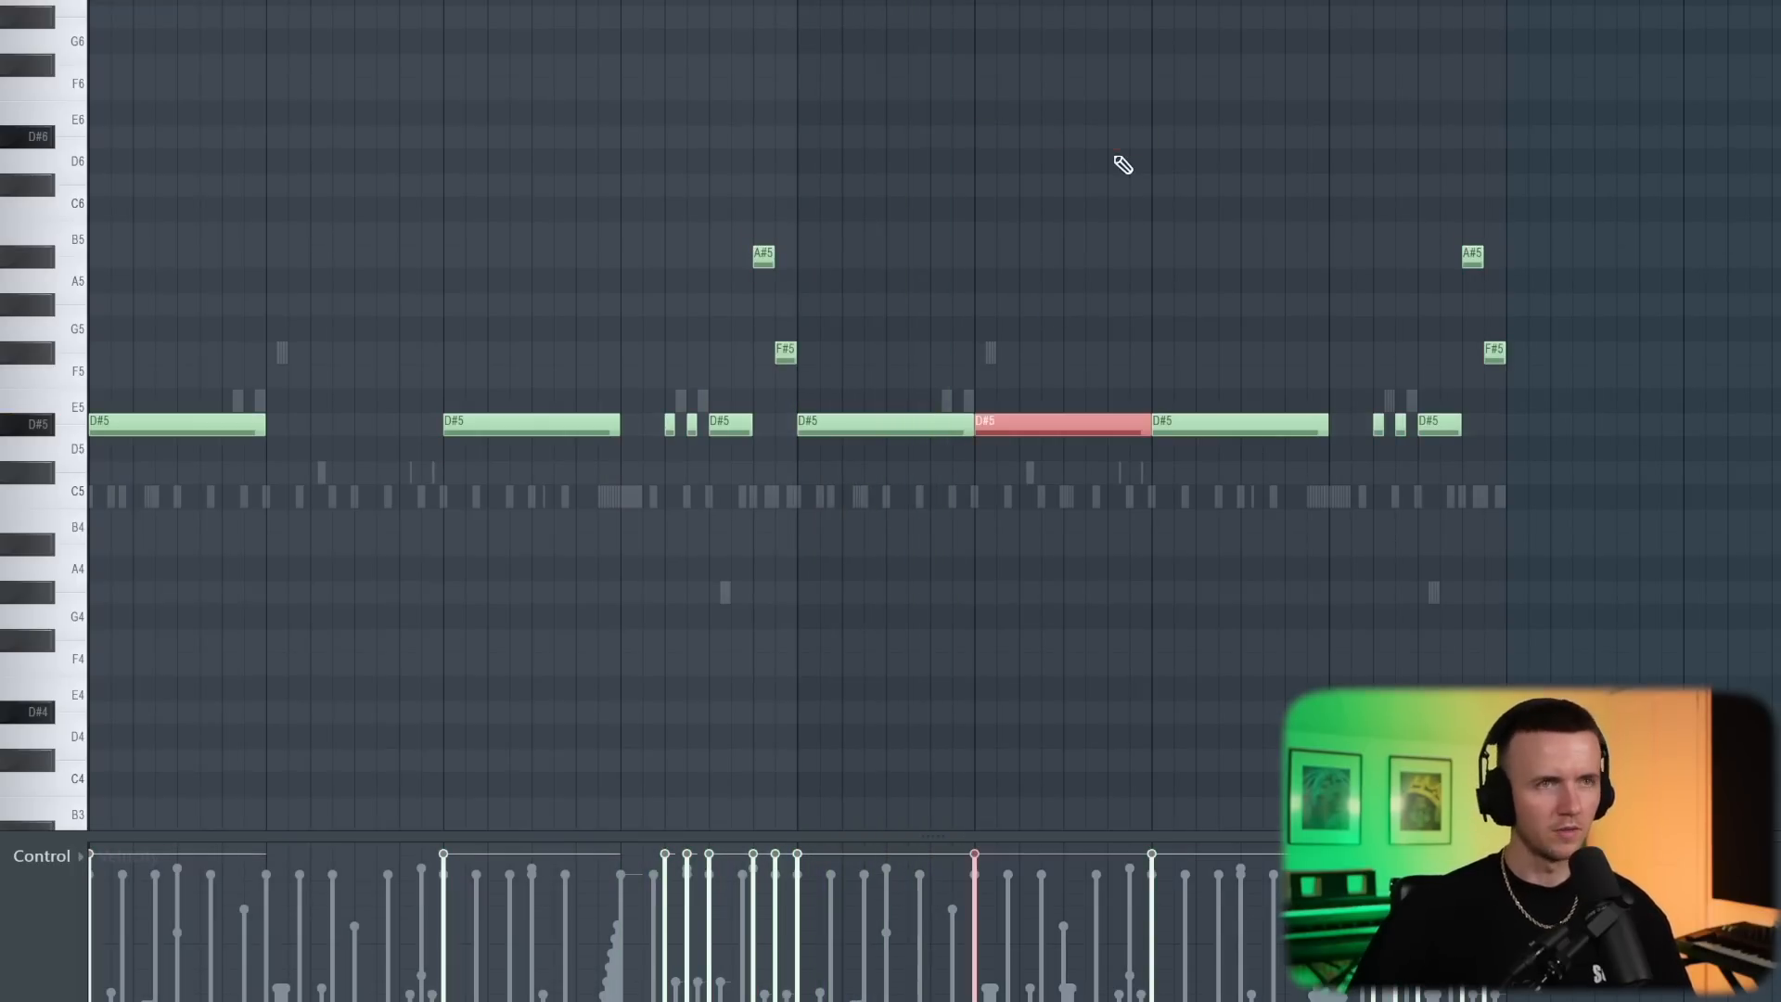
Add a D#6 slide note at bar 6 of the 808 pattern and lower the last two slide notes to A#5.
click(983, 141)
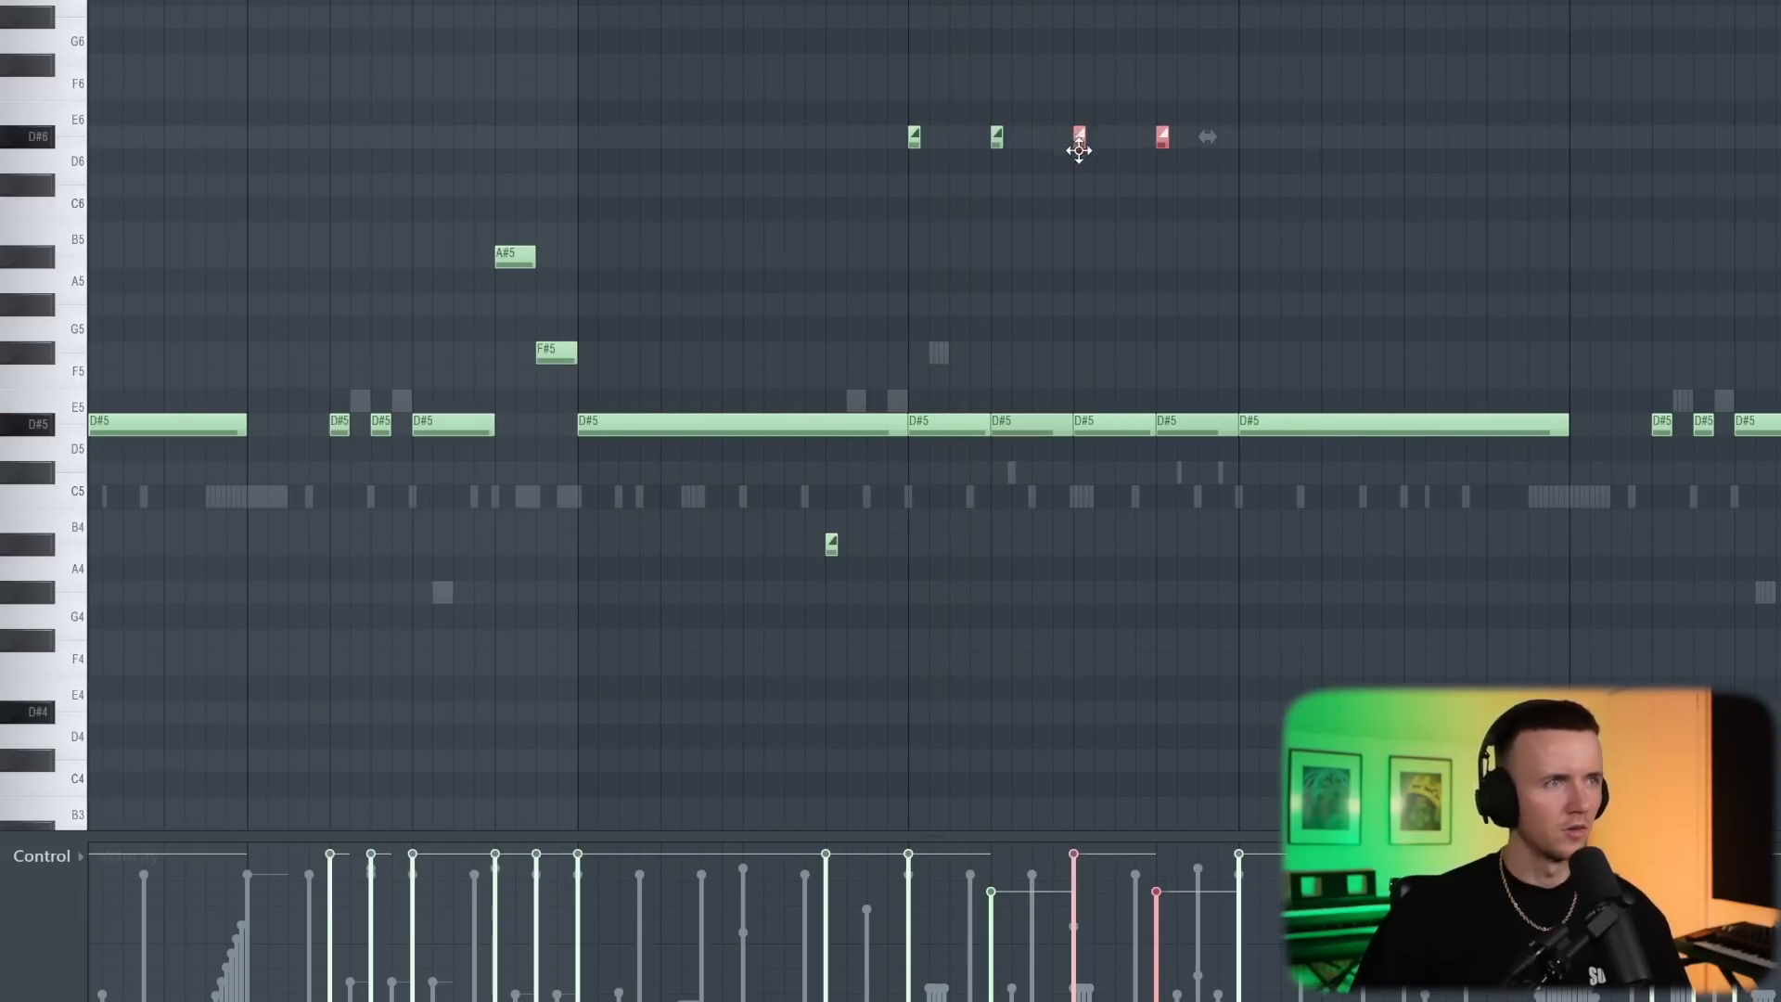
drag(1076, 139, 1082, 259)
drag(1116, 375, 1125, 386)
ctrl+click(1160, 275)
Play the 808 pattern and pan the selected slide notes alternately to opposite sides.
scroll(1263, 280, down, 3)
key(space)
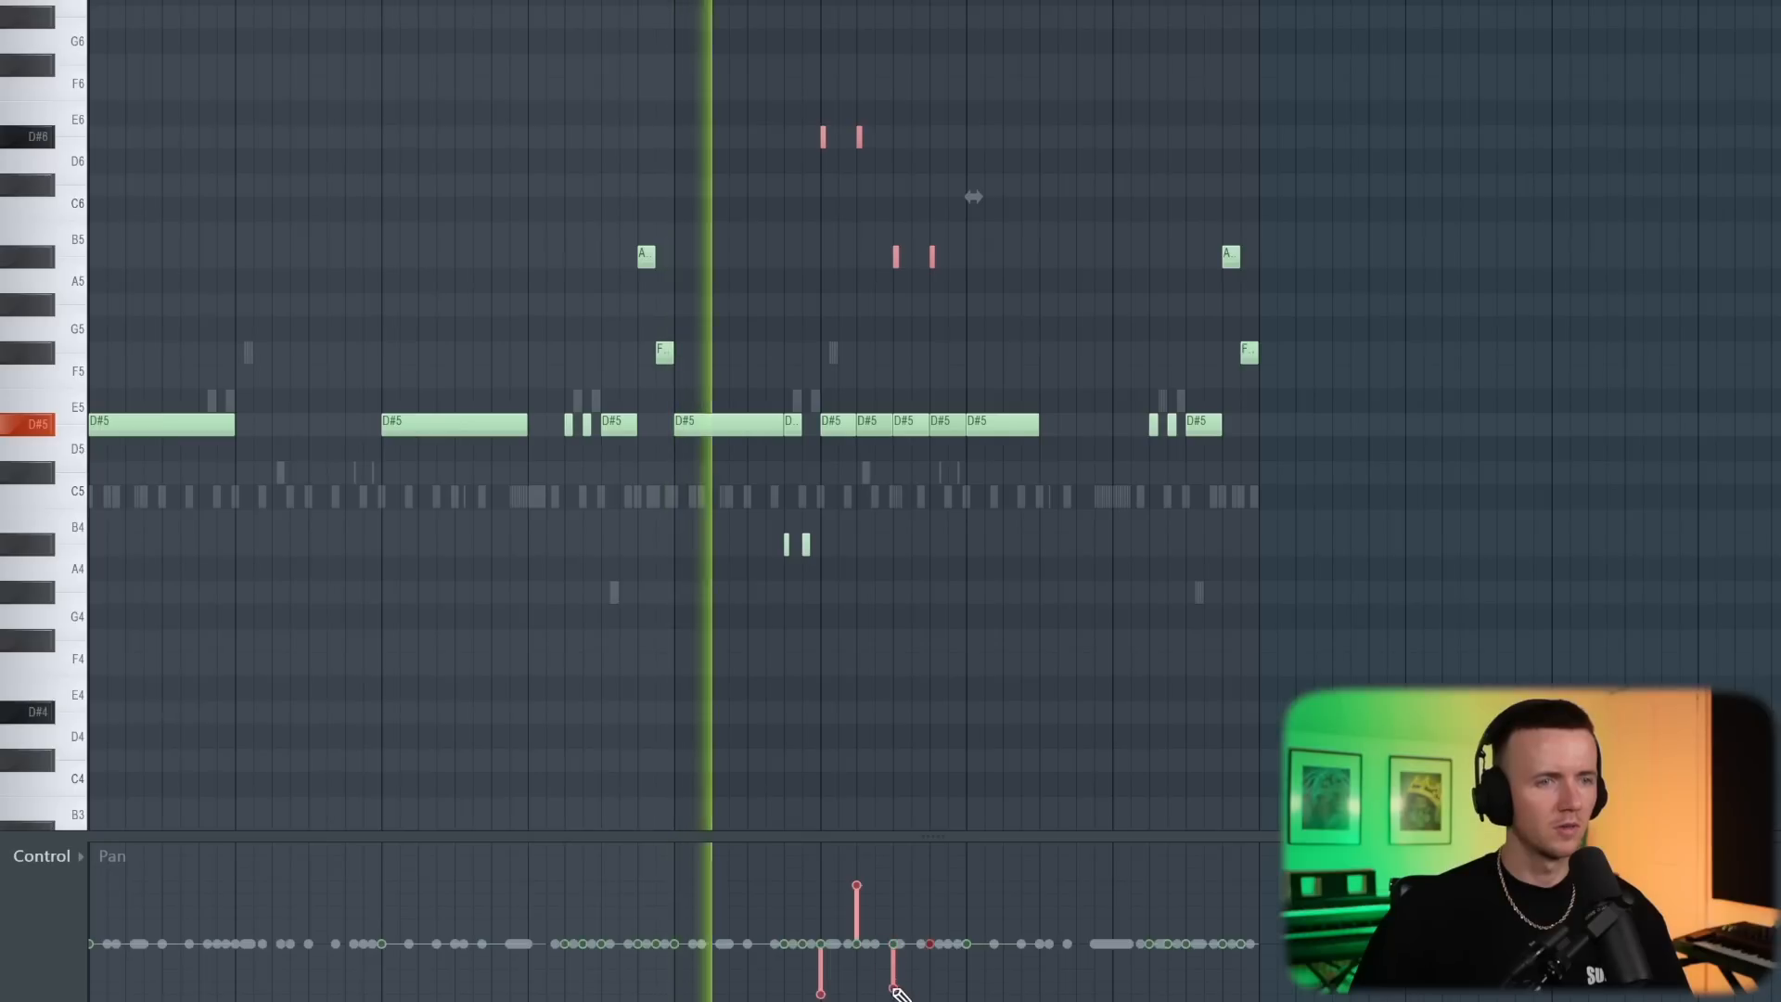
click(61, 857)
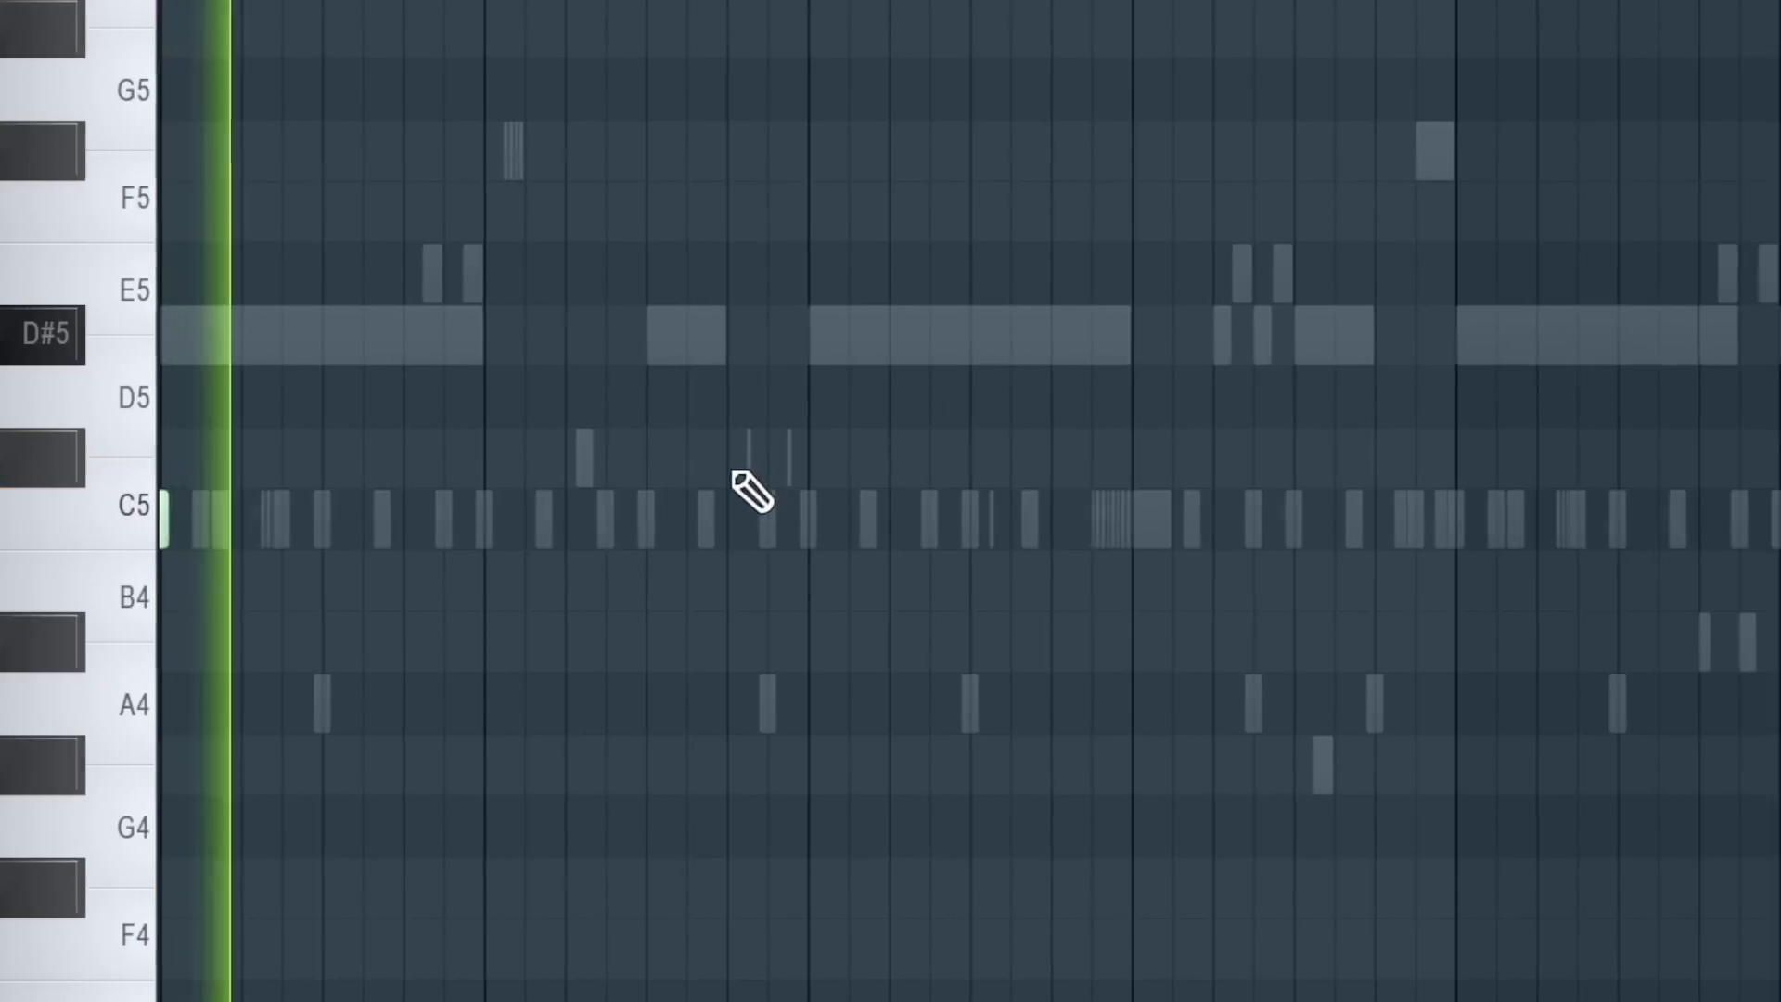
Draw short C5 drum hits across the eight-bar pattern, mostly on the starts of the 808 notes.
click(504, 518)
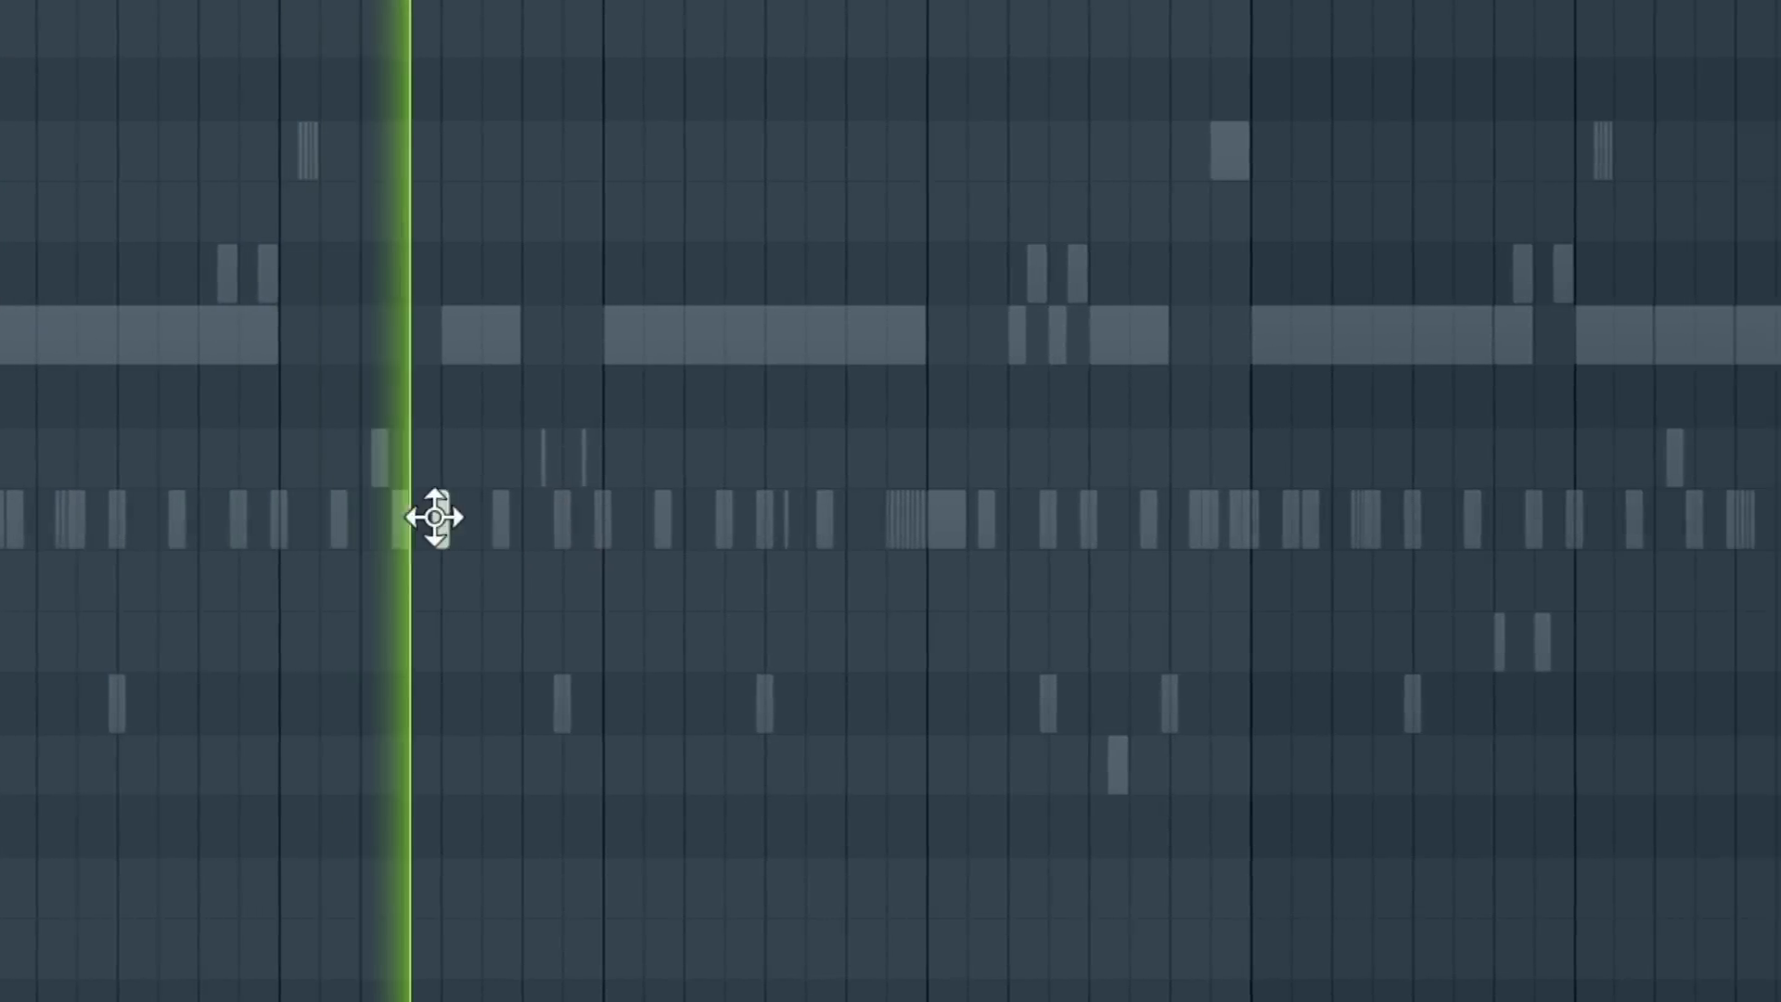
click(667, 518)
click(805, 517)
click(887, 517)
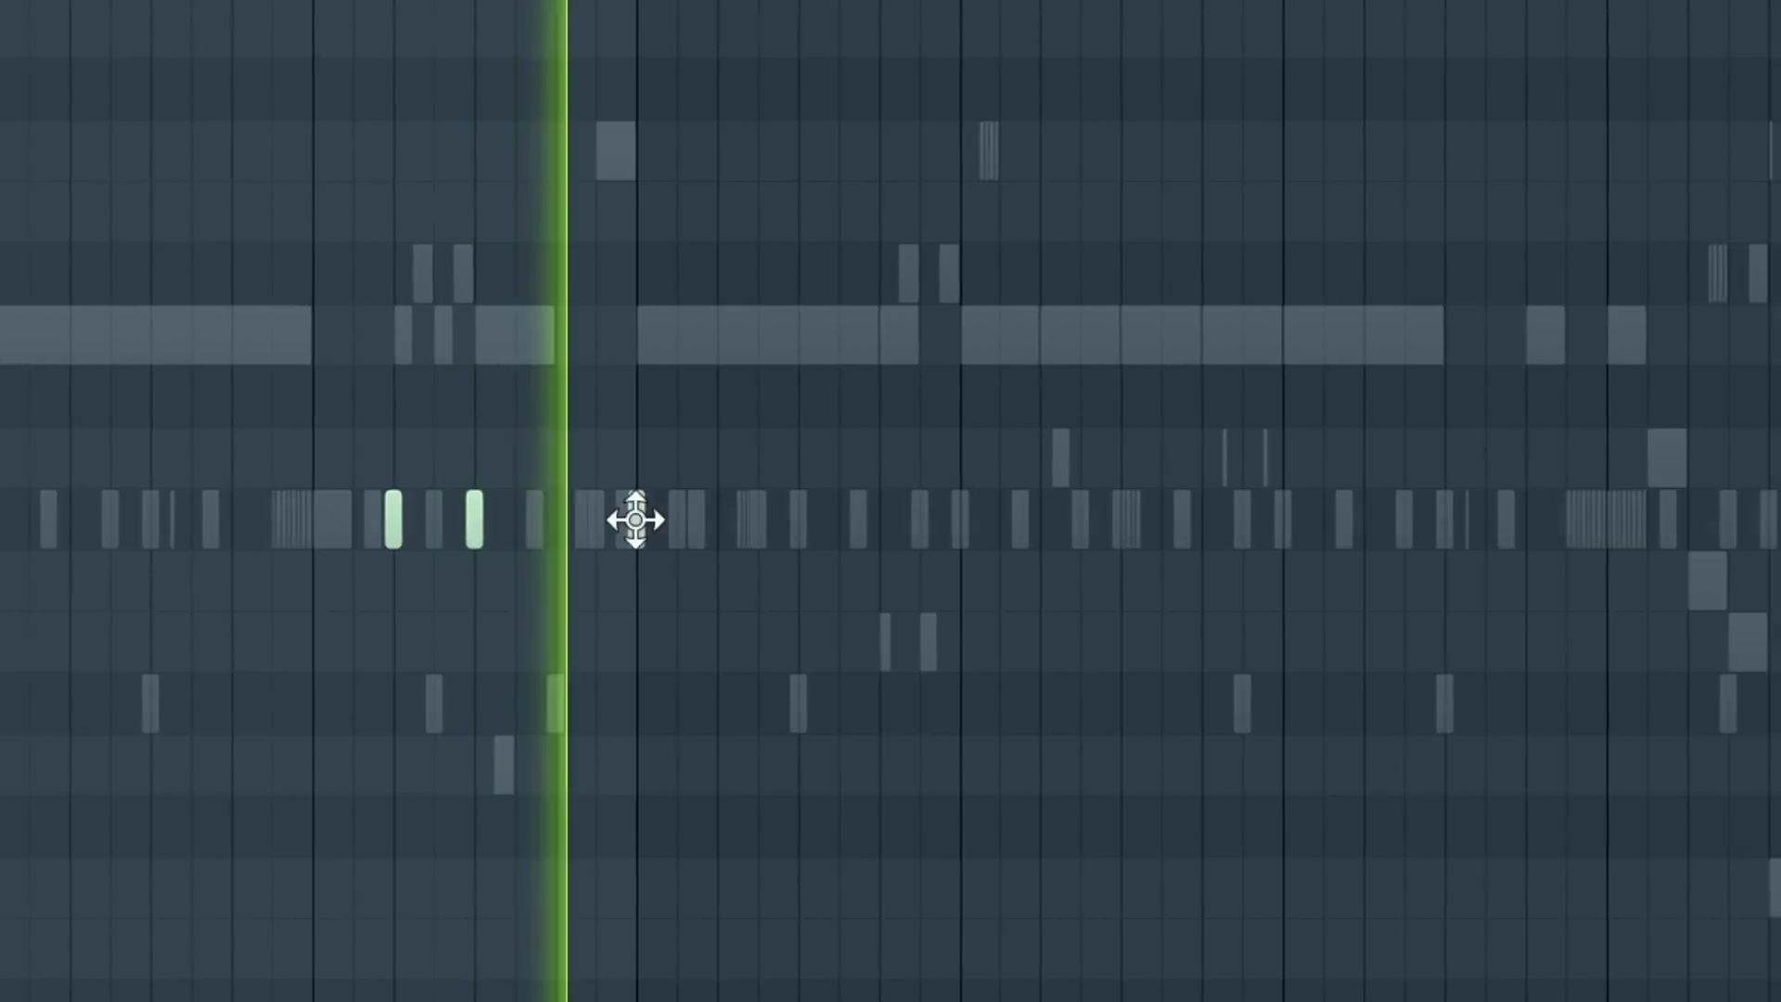
click(640, 518)
click(712, 517)
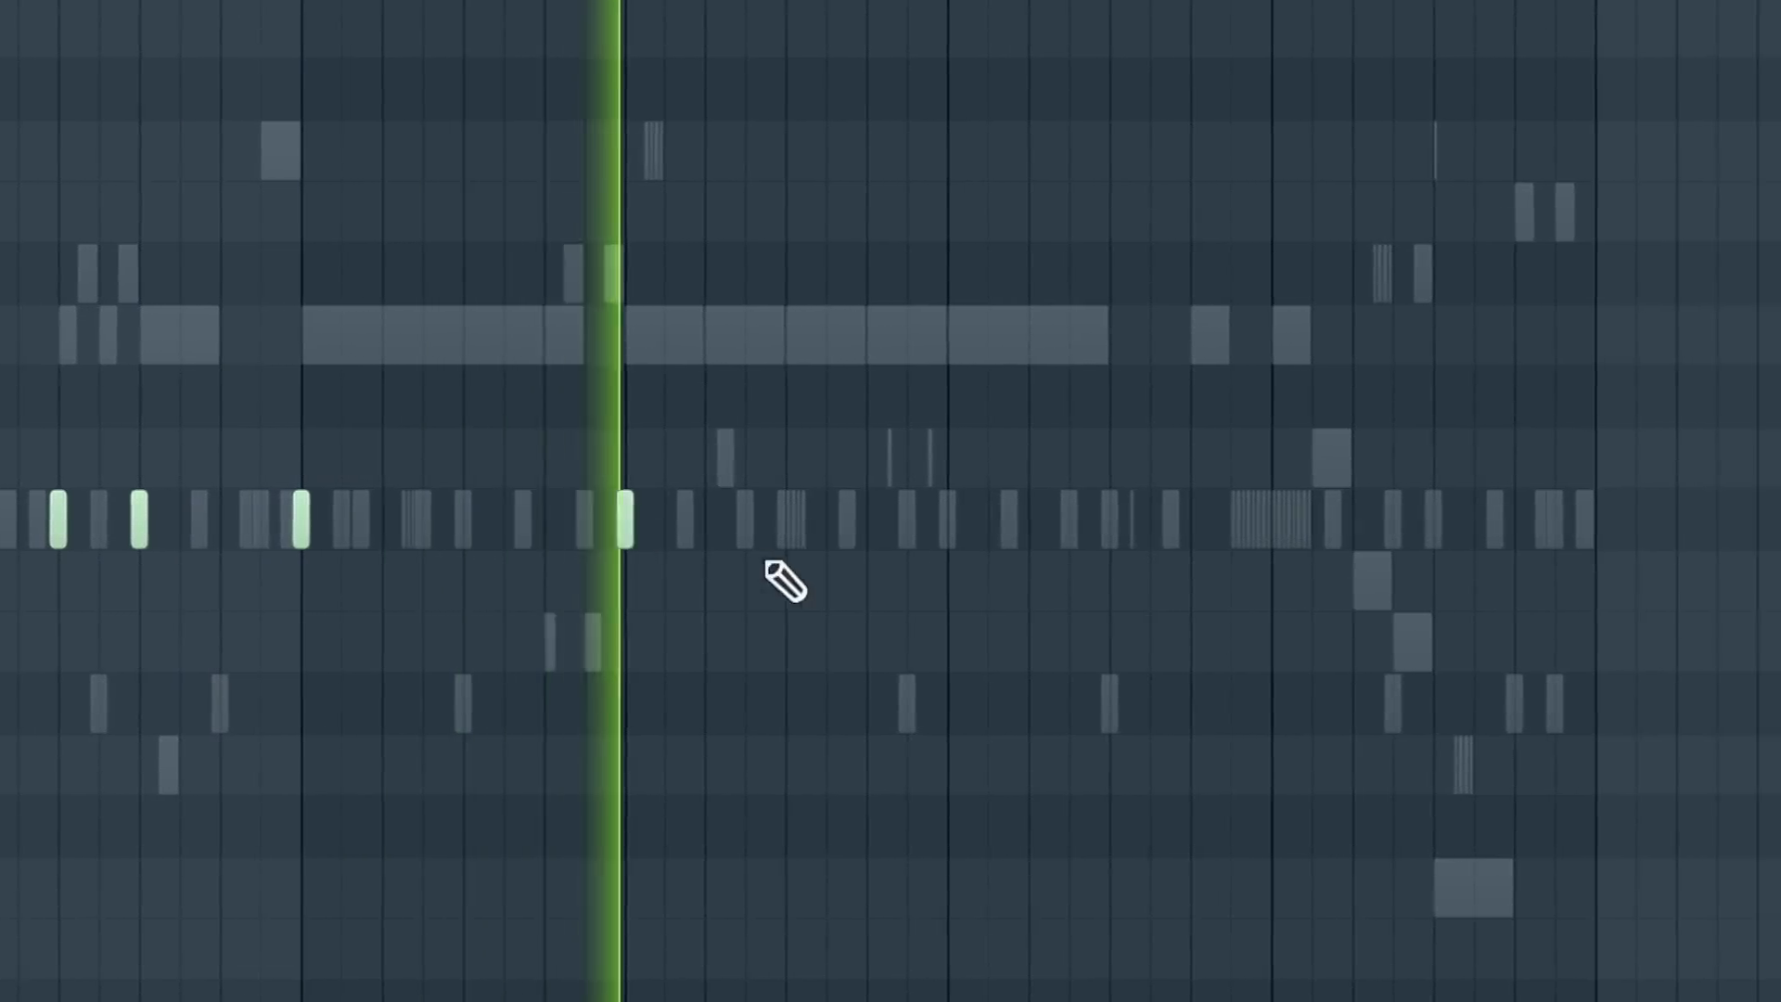
click(873, 518)
click(721, 518)
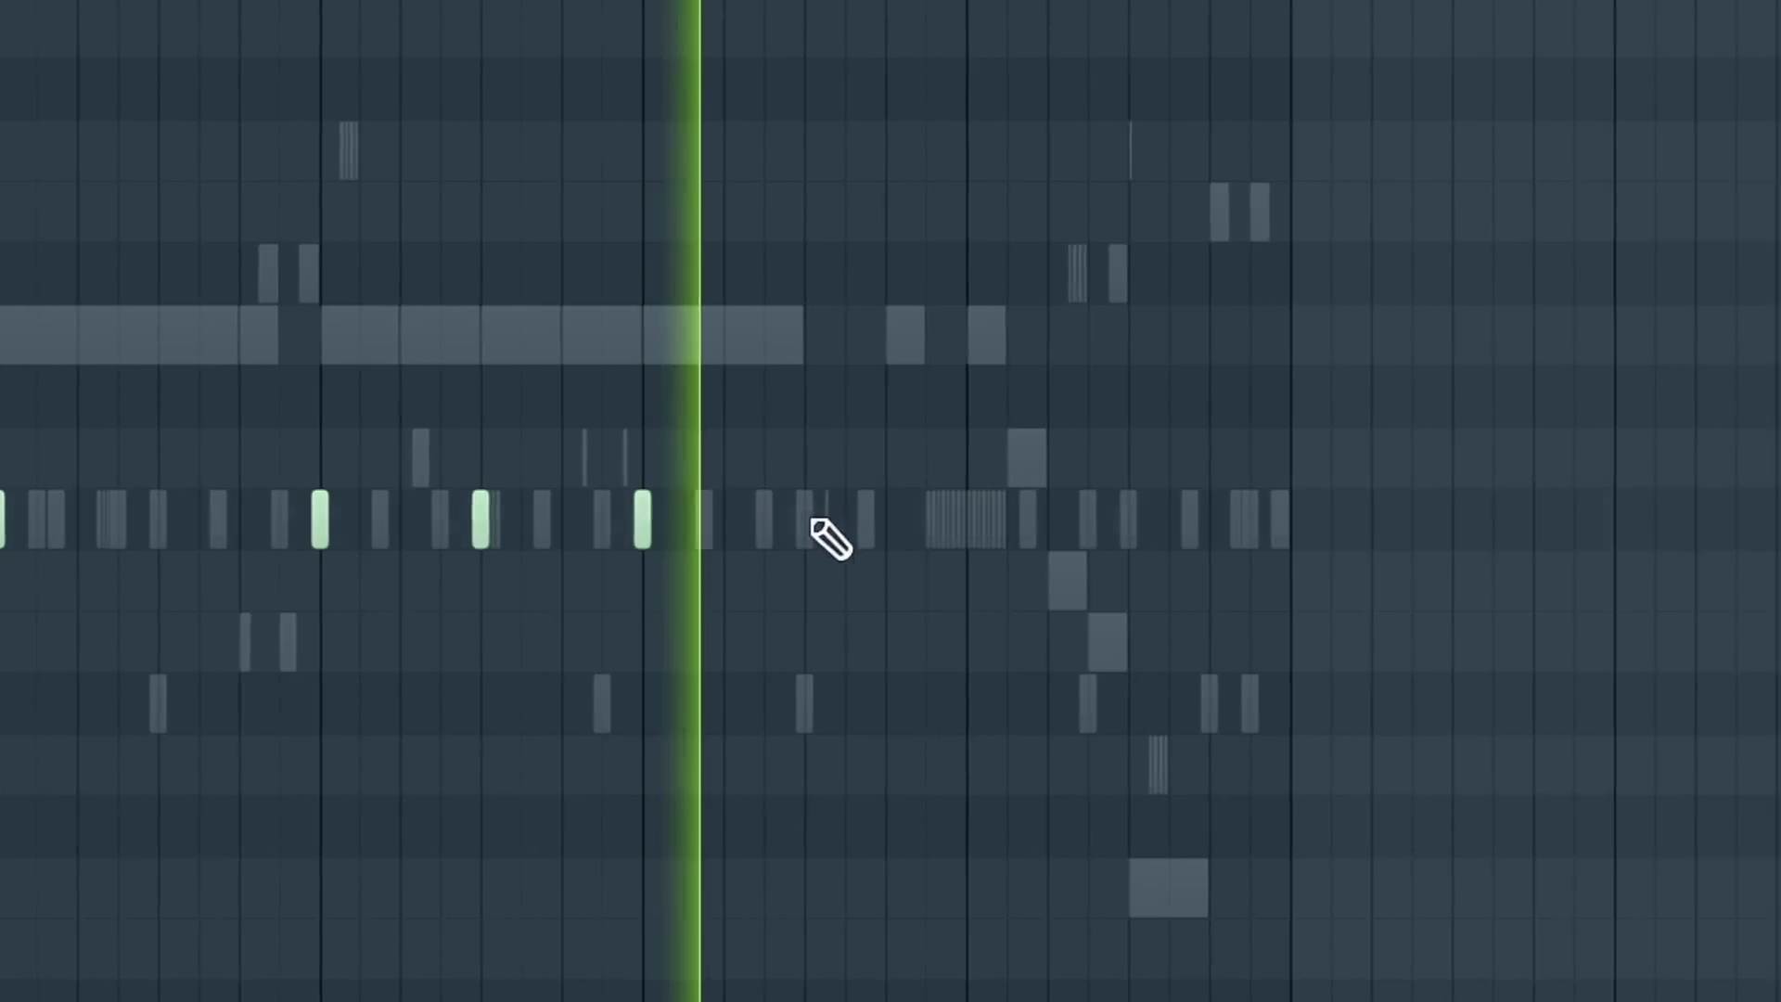
click(1044, 517)
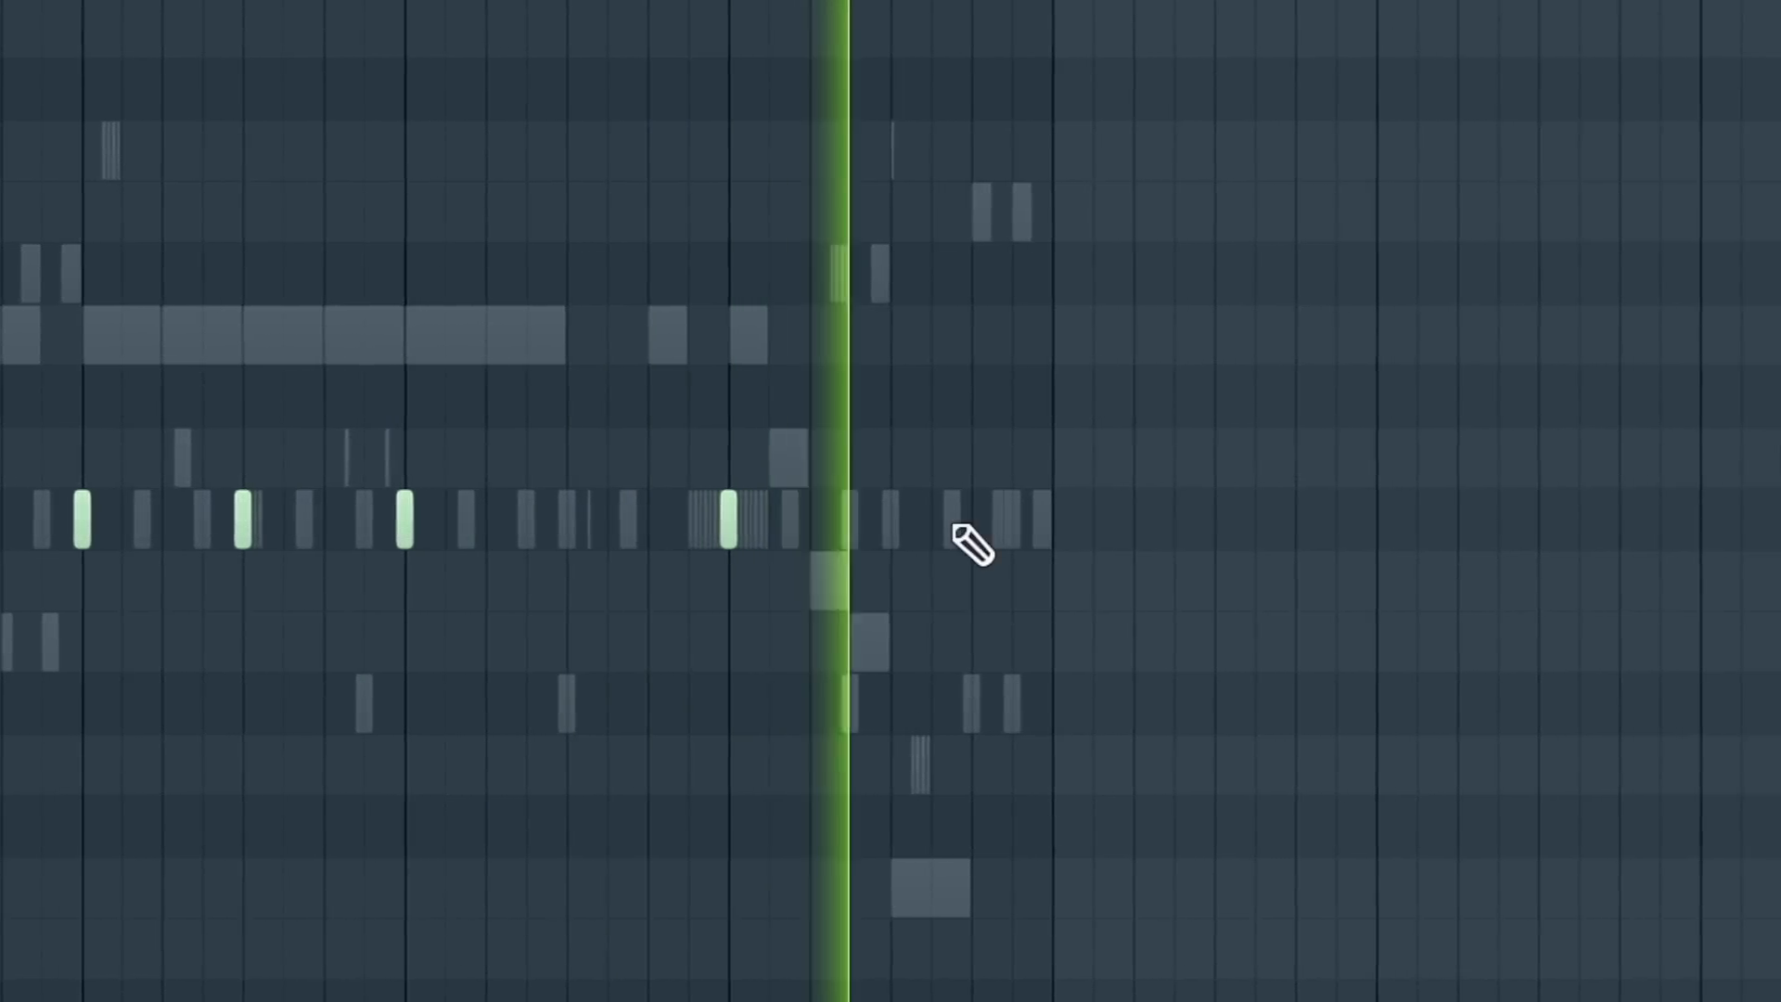
click(1007, 518)
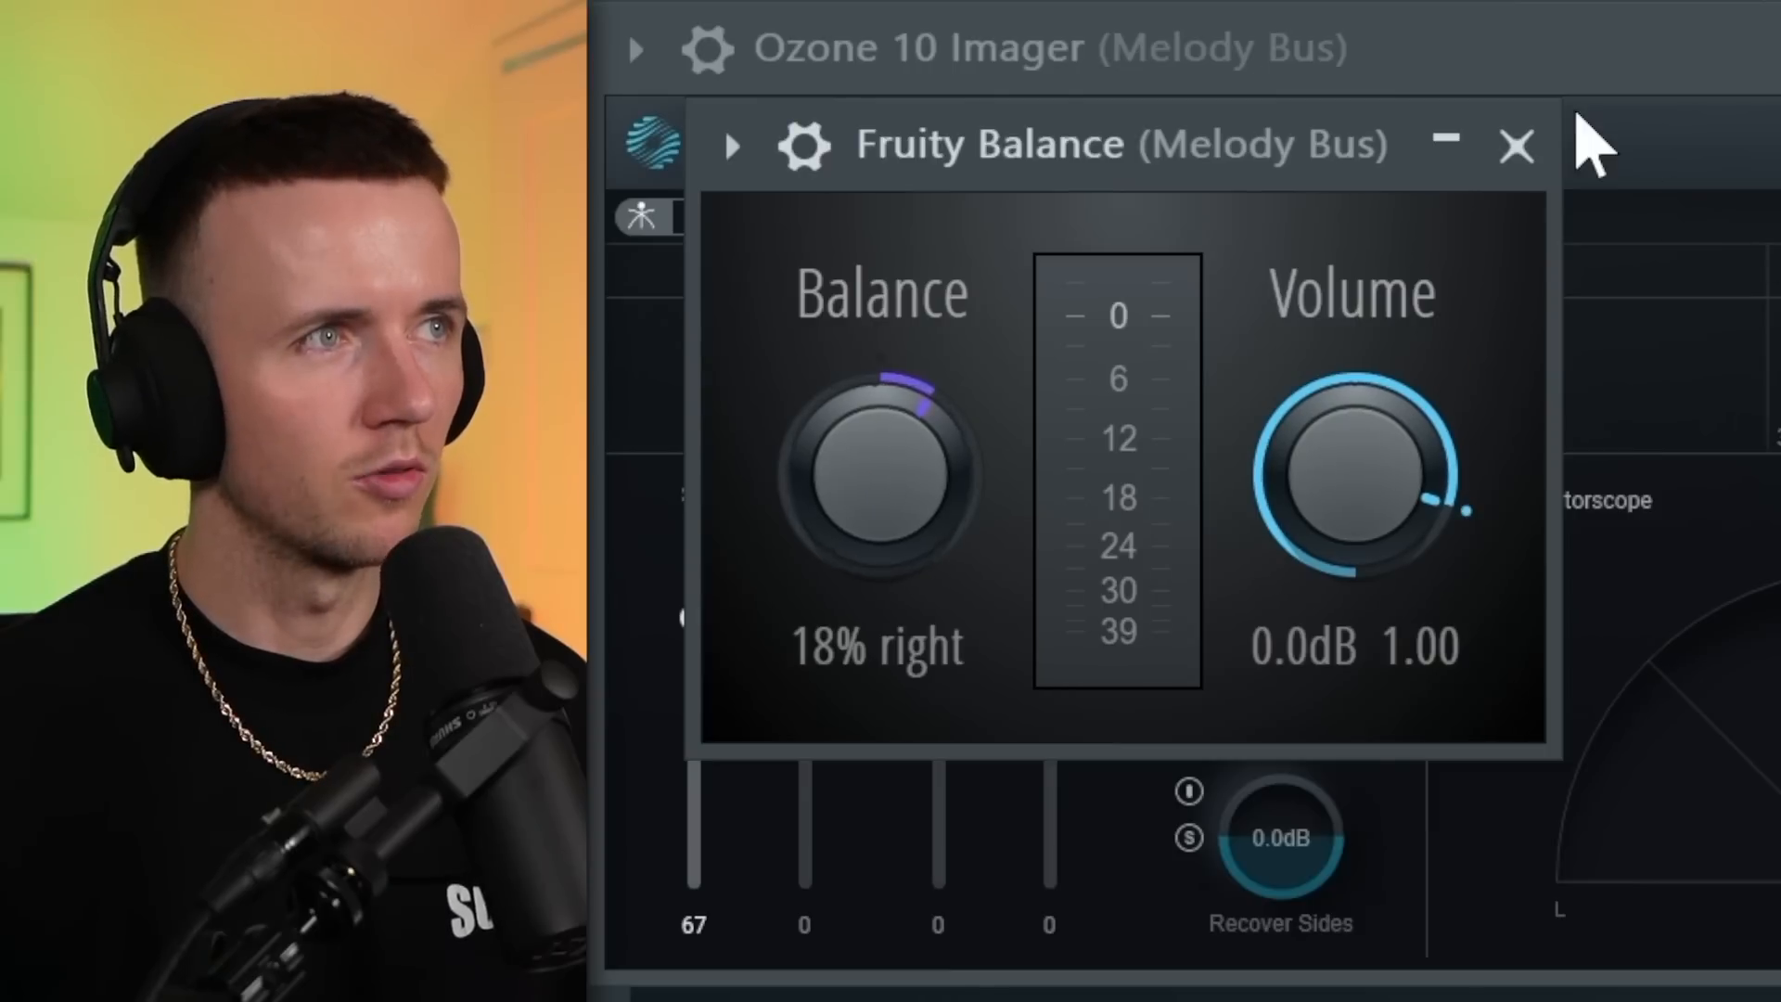
Close Fruity Balance on the Melody Bus and raise the Ozone Imager's band 1 stereo width to 76 during playback.
click(1517, 147)
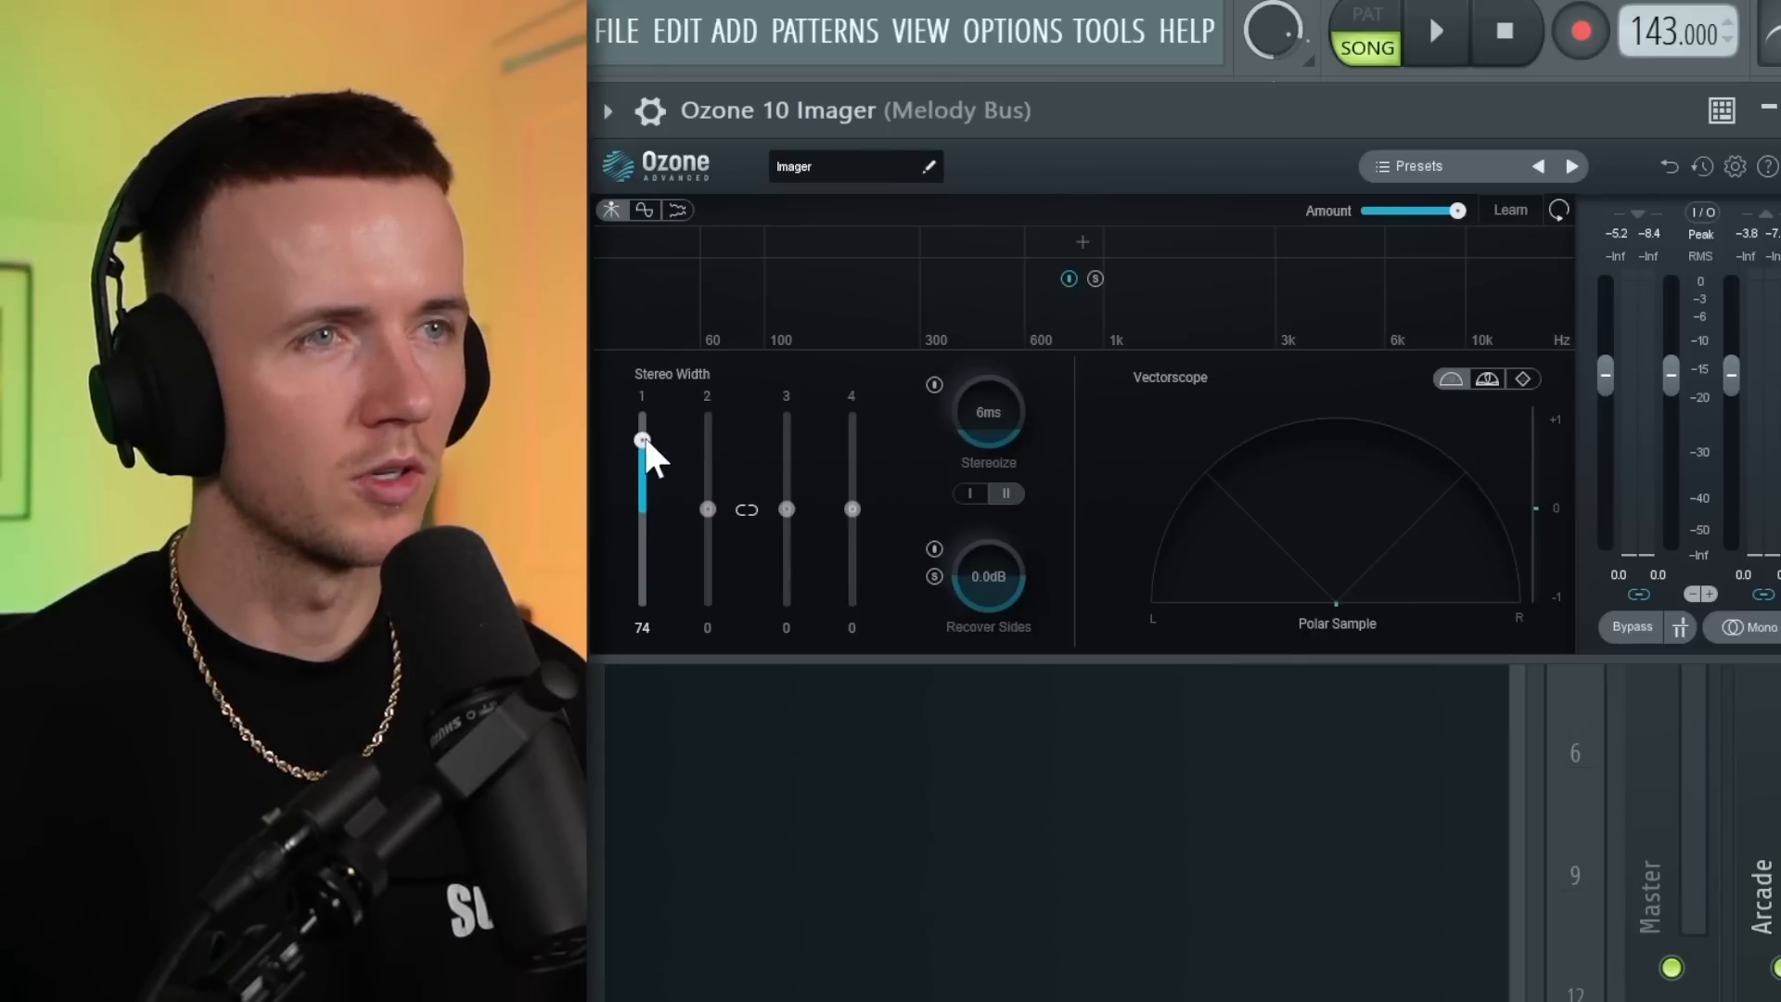
key(space)
mouse_move(645, 439)
mouse_down()
mouse_move(647, 421)
mouse_move(647, 438)
mouse_up()
Enable Stereoize in mode I on the Ozone Imager and fine-tune the band 1 stereo width.
click(934, 384)
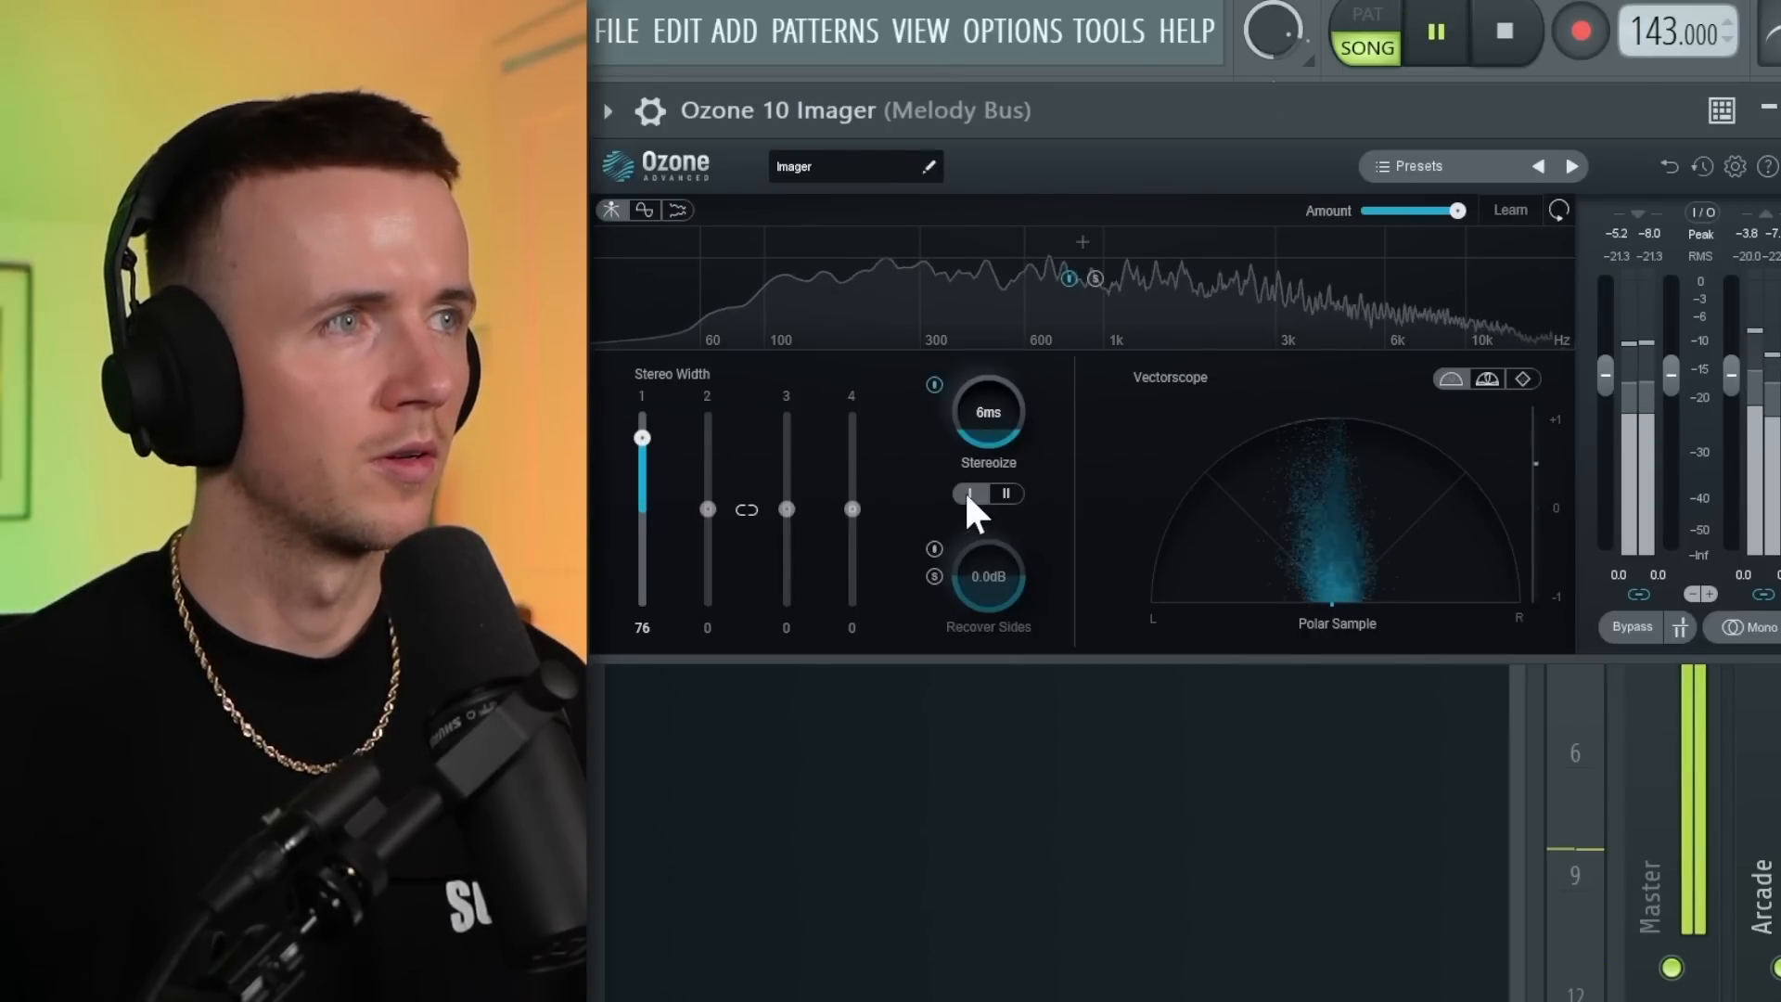
click(971, 493)
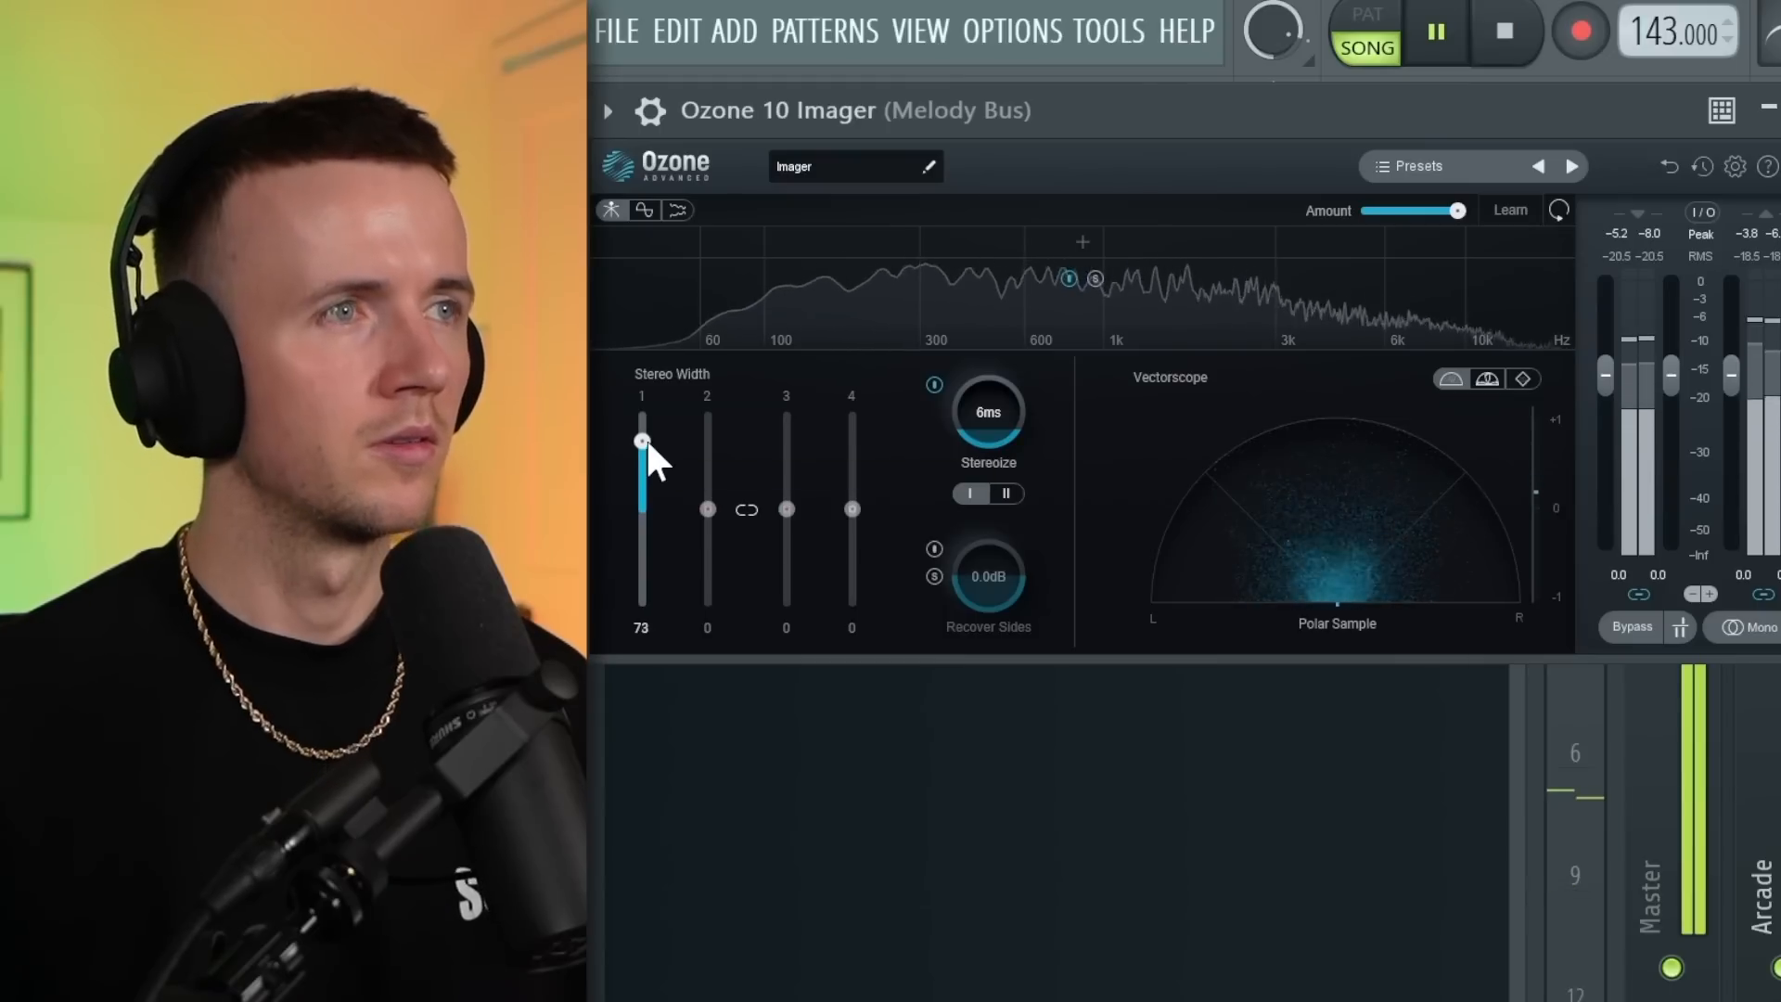
drag(645, 438, 682, 443)
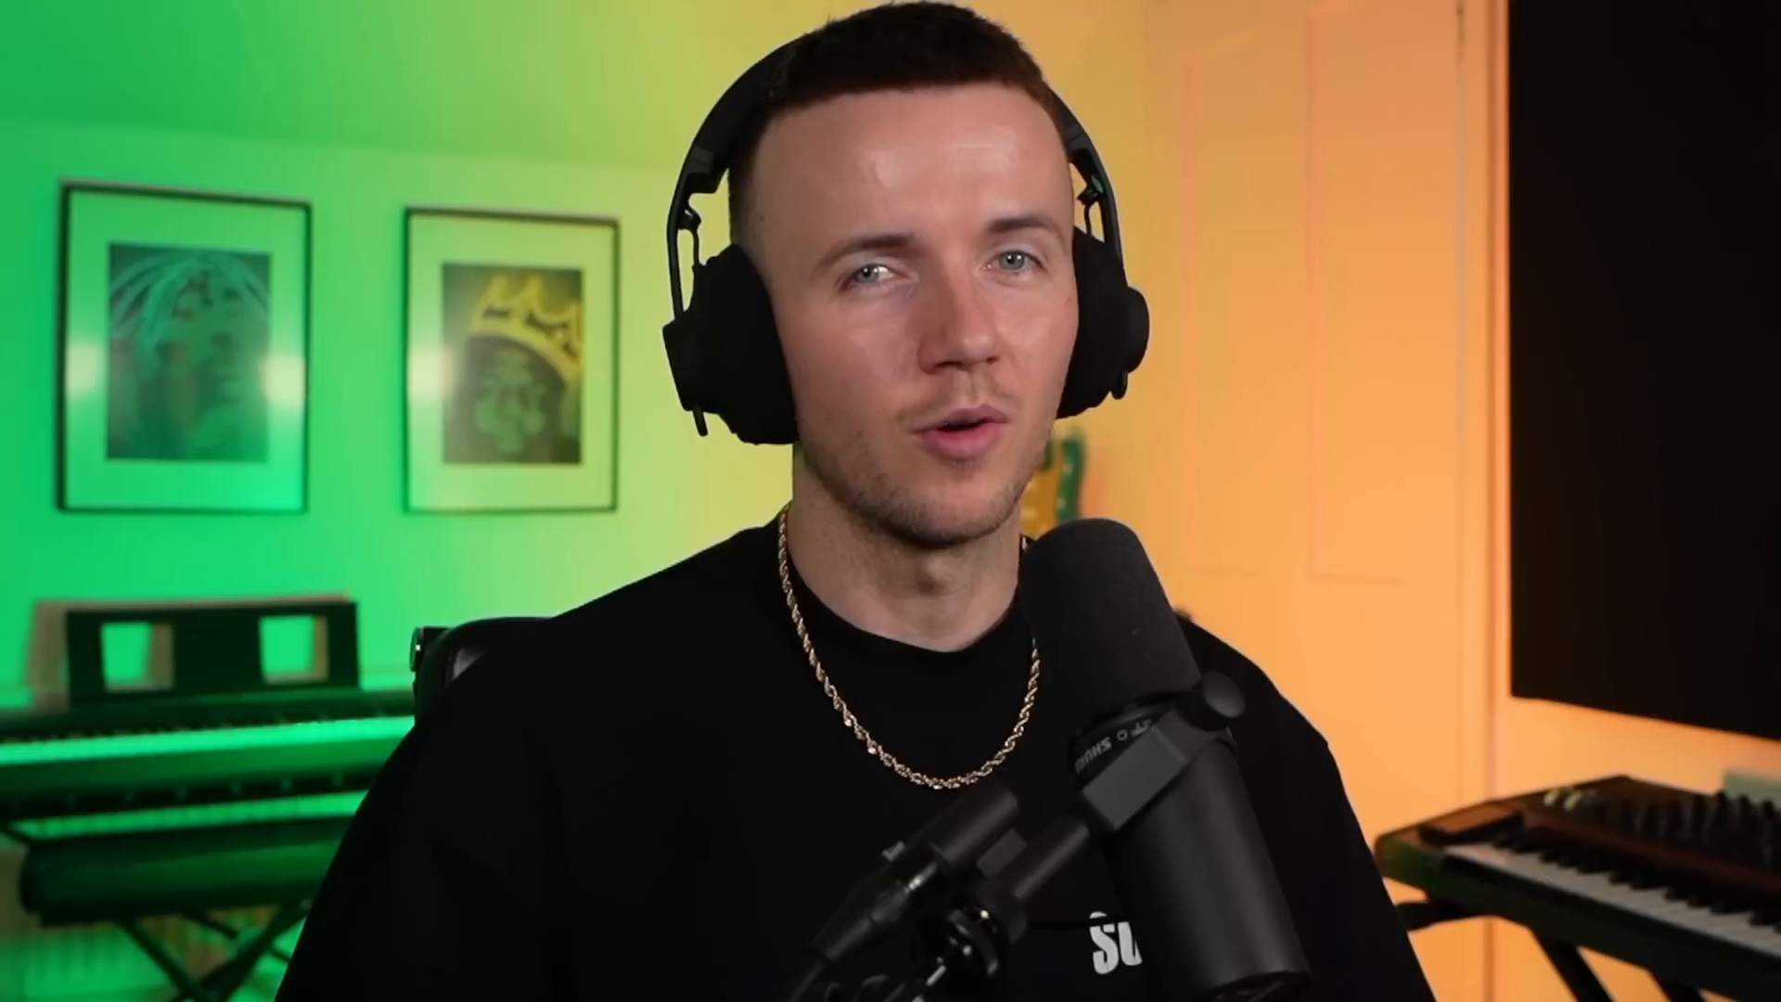
drag(691, 482, 906, 485)
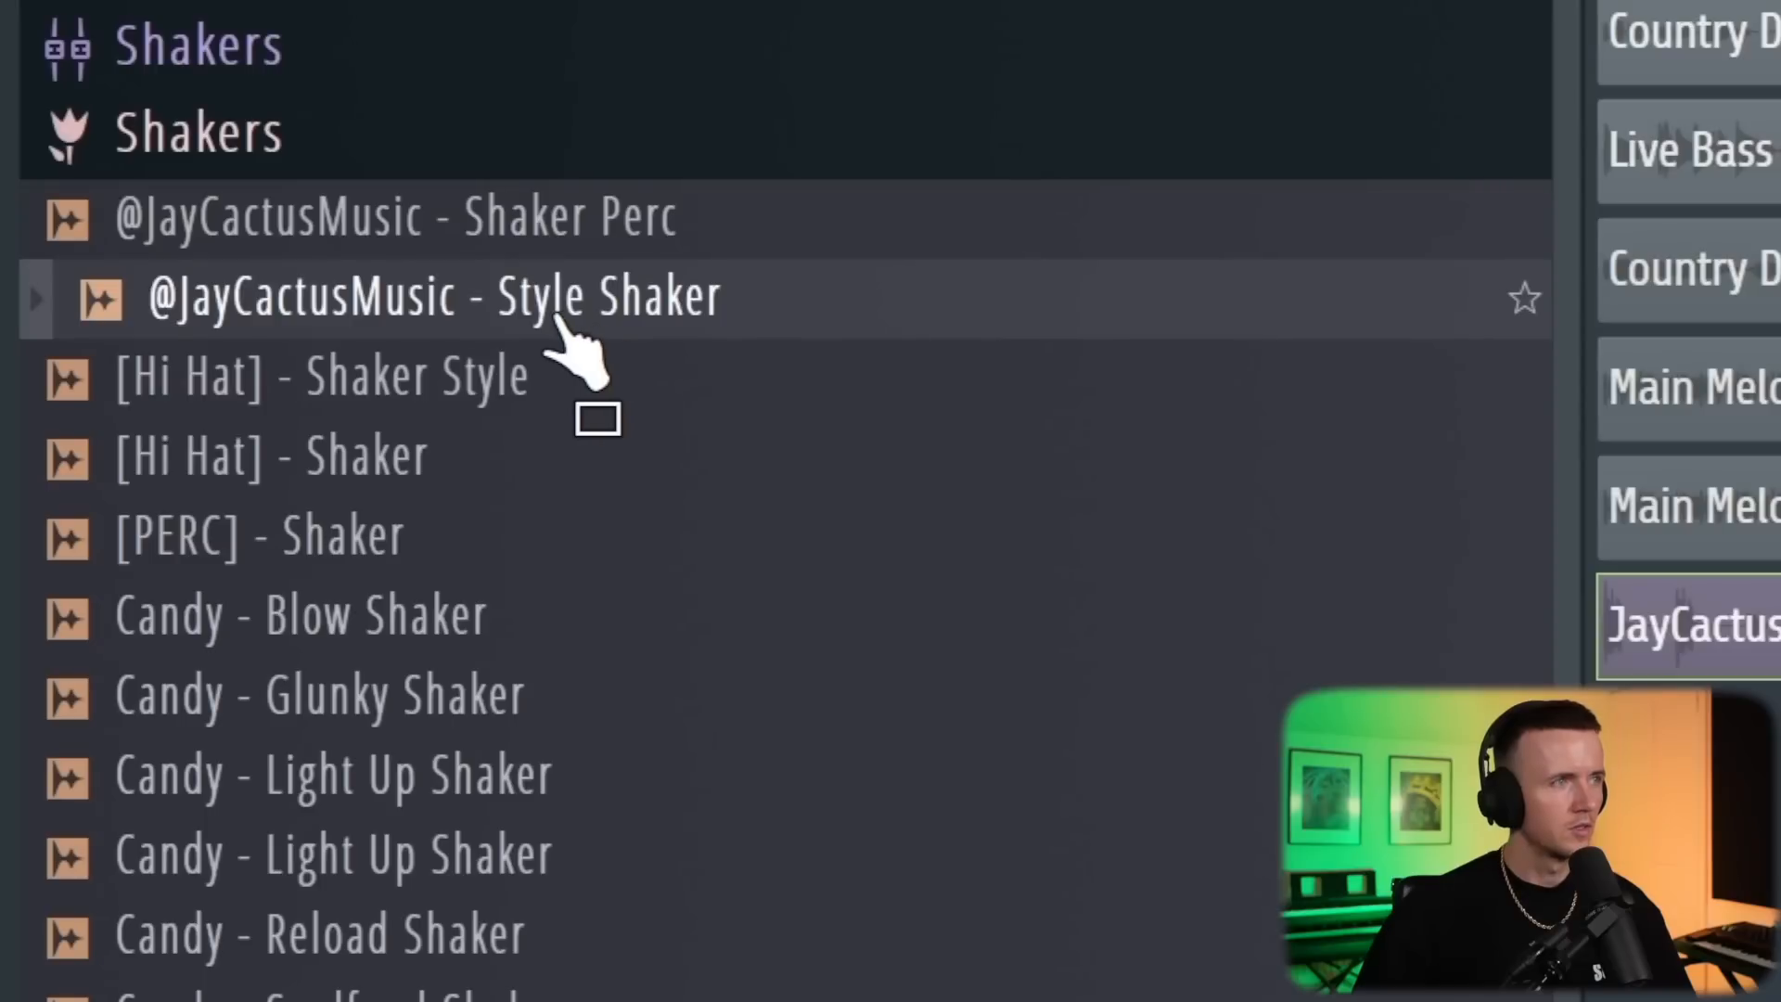
drag(566, 344, 1002, 64)
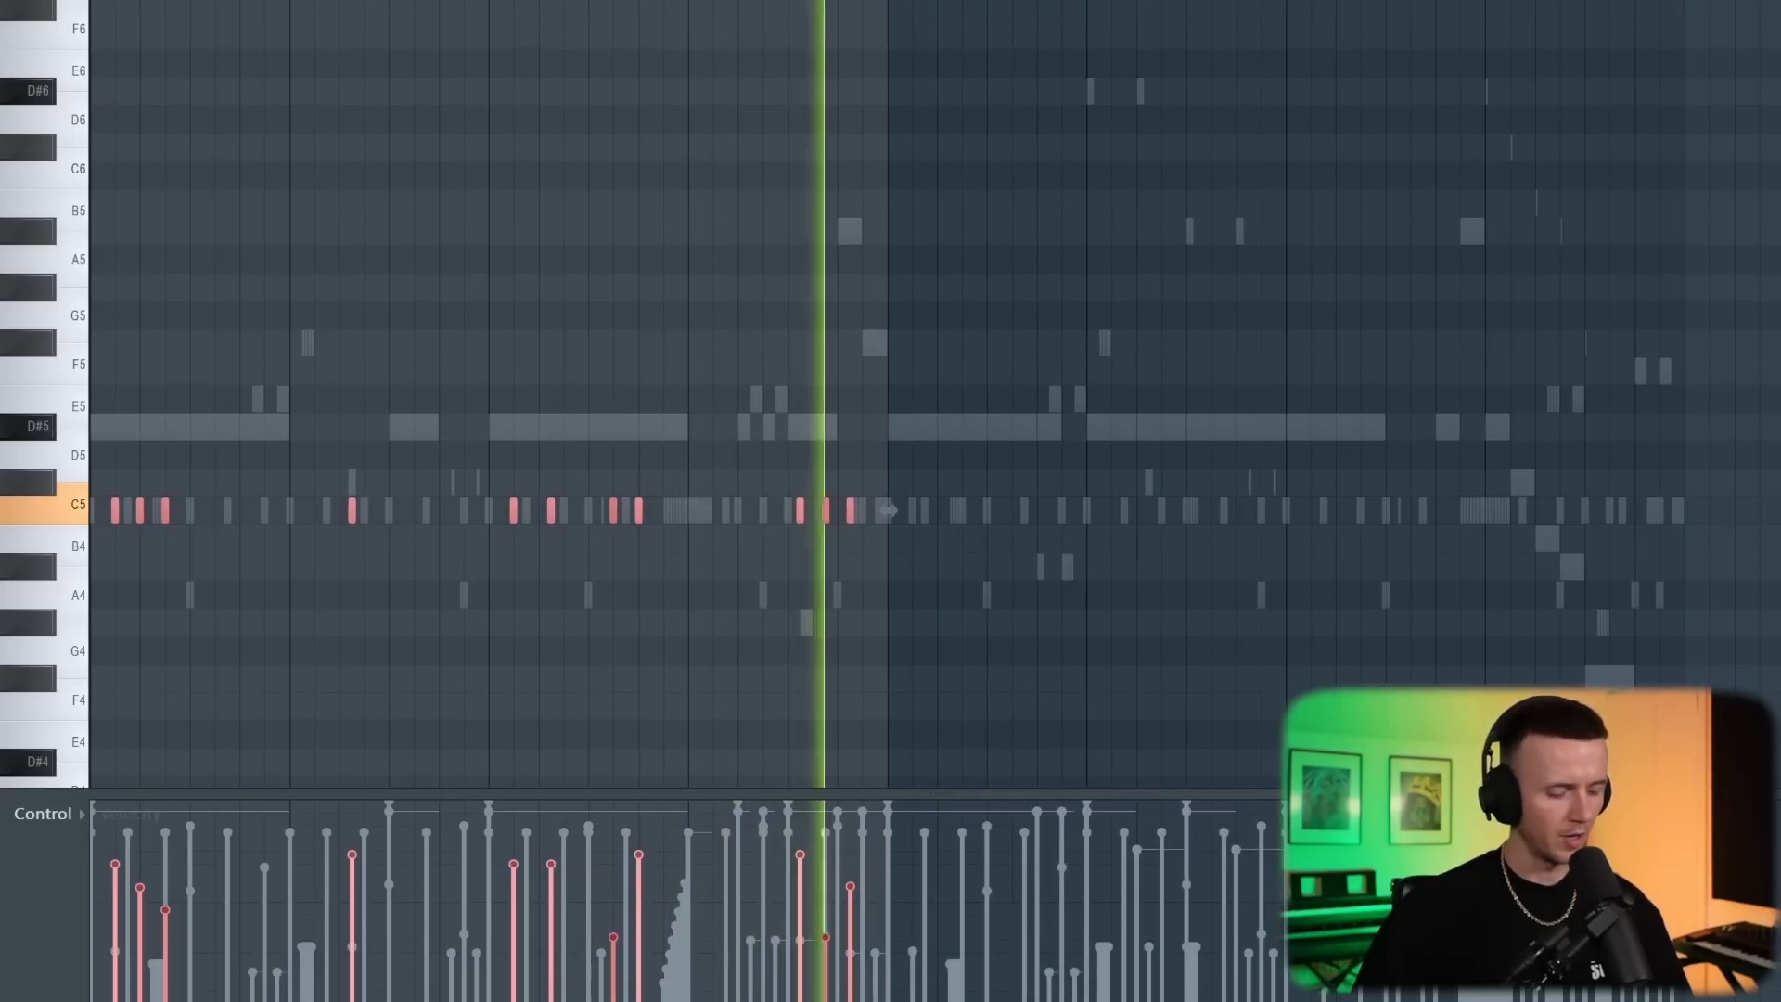
key(ctrl+b)
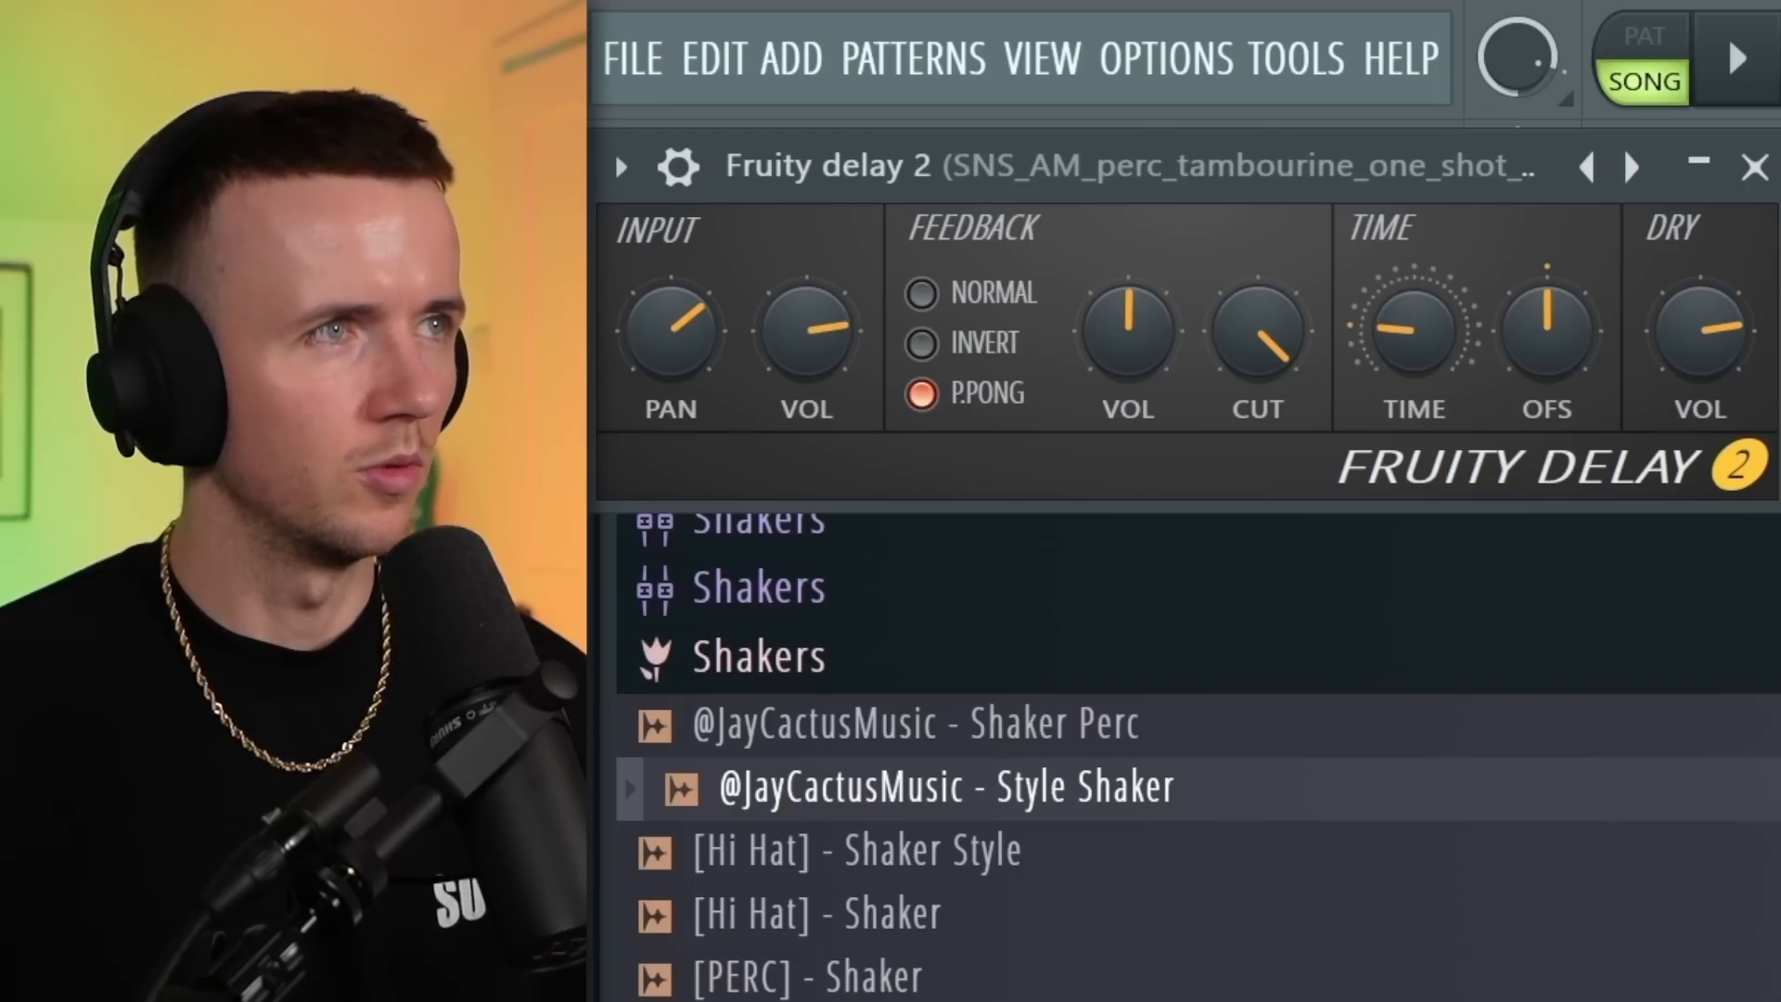
Lower the input volume and feedback volume on the tambourine's Fruity Delay 2.
drag(854, 343, 853, 366)
drag(1111, 354, 1110, 368)
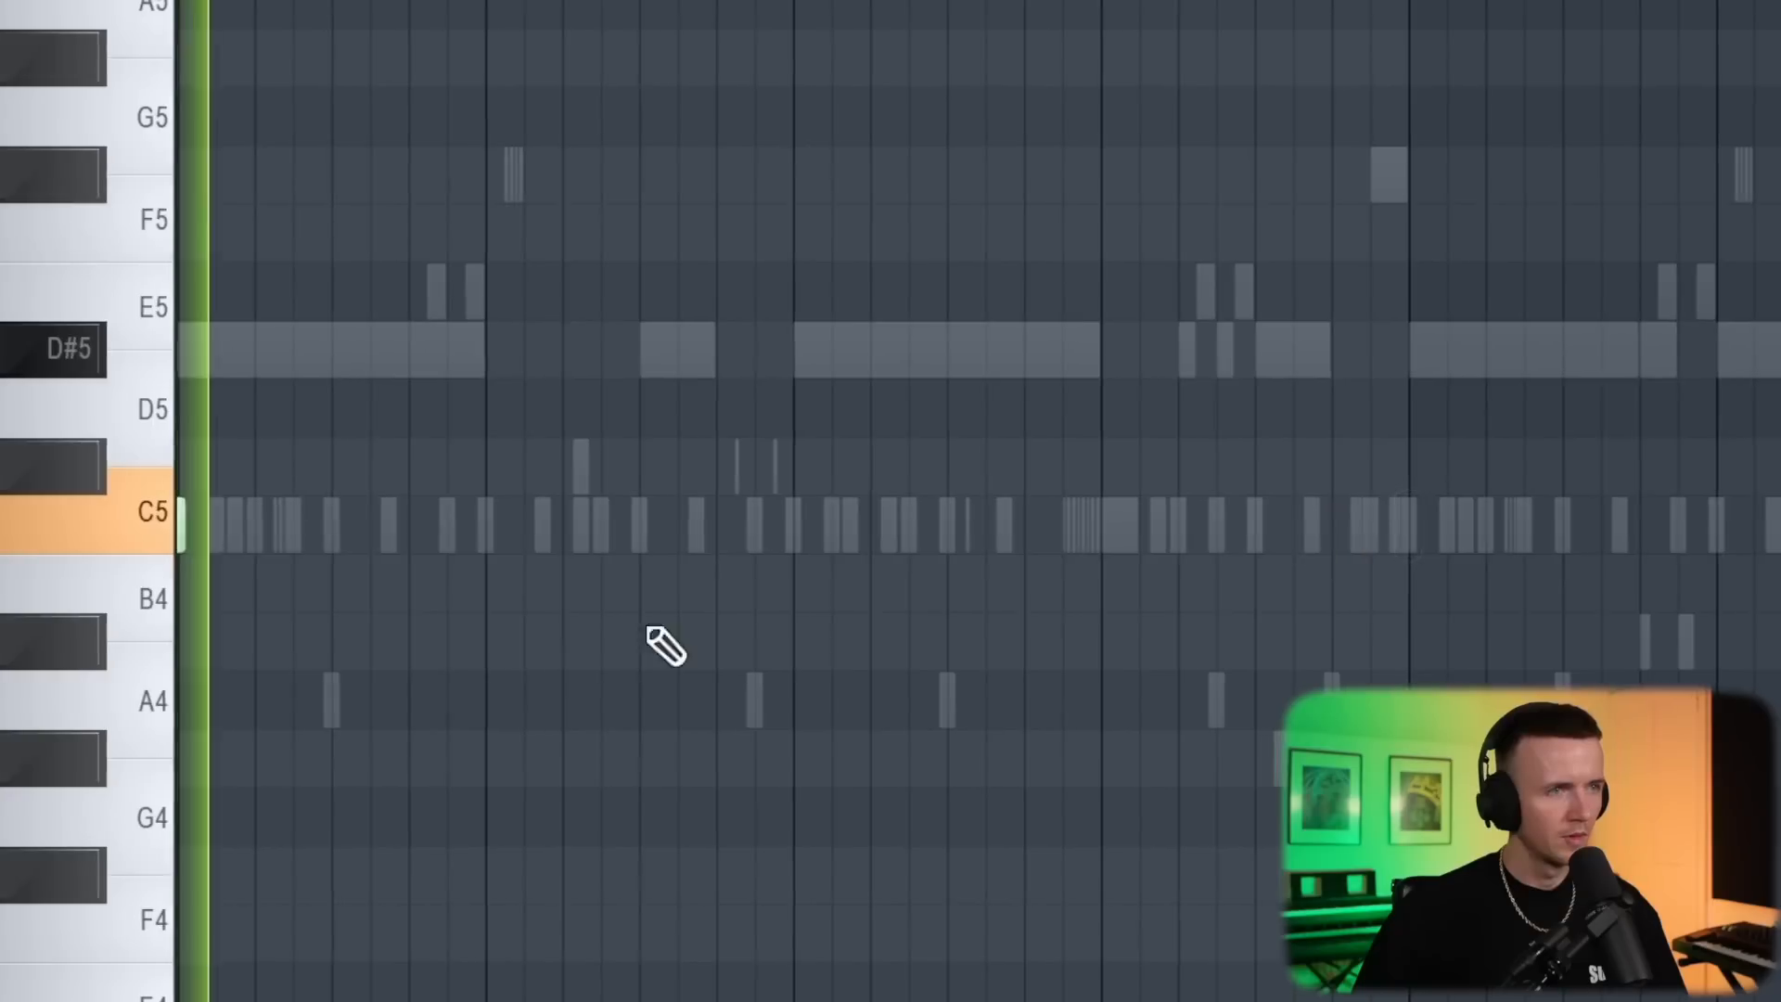
Add short C5 hits halfway through bar 4 and on the start of bar 5 of the drum pattern.
scroll(1189, 664, up, 2)
click(1288, 534)
click(1336, 524)
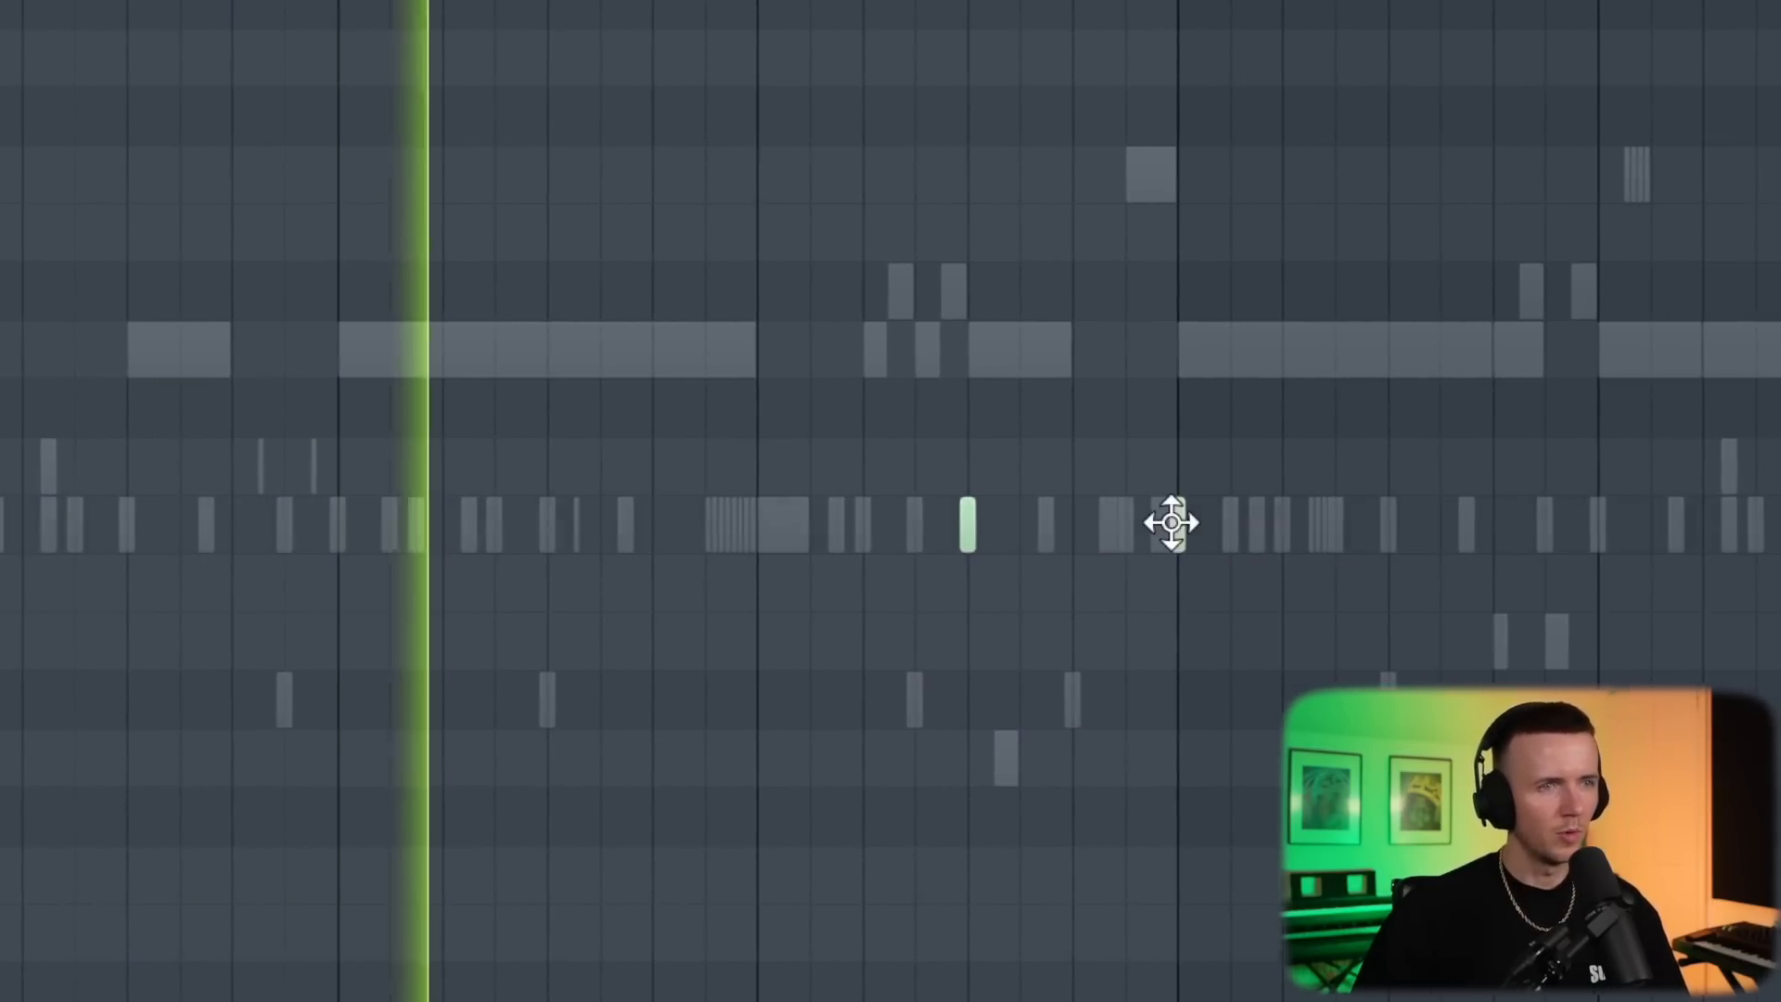
scroll(984, 617, down, 1)
right_click(819, 625)
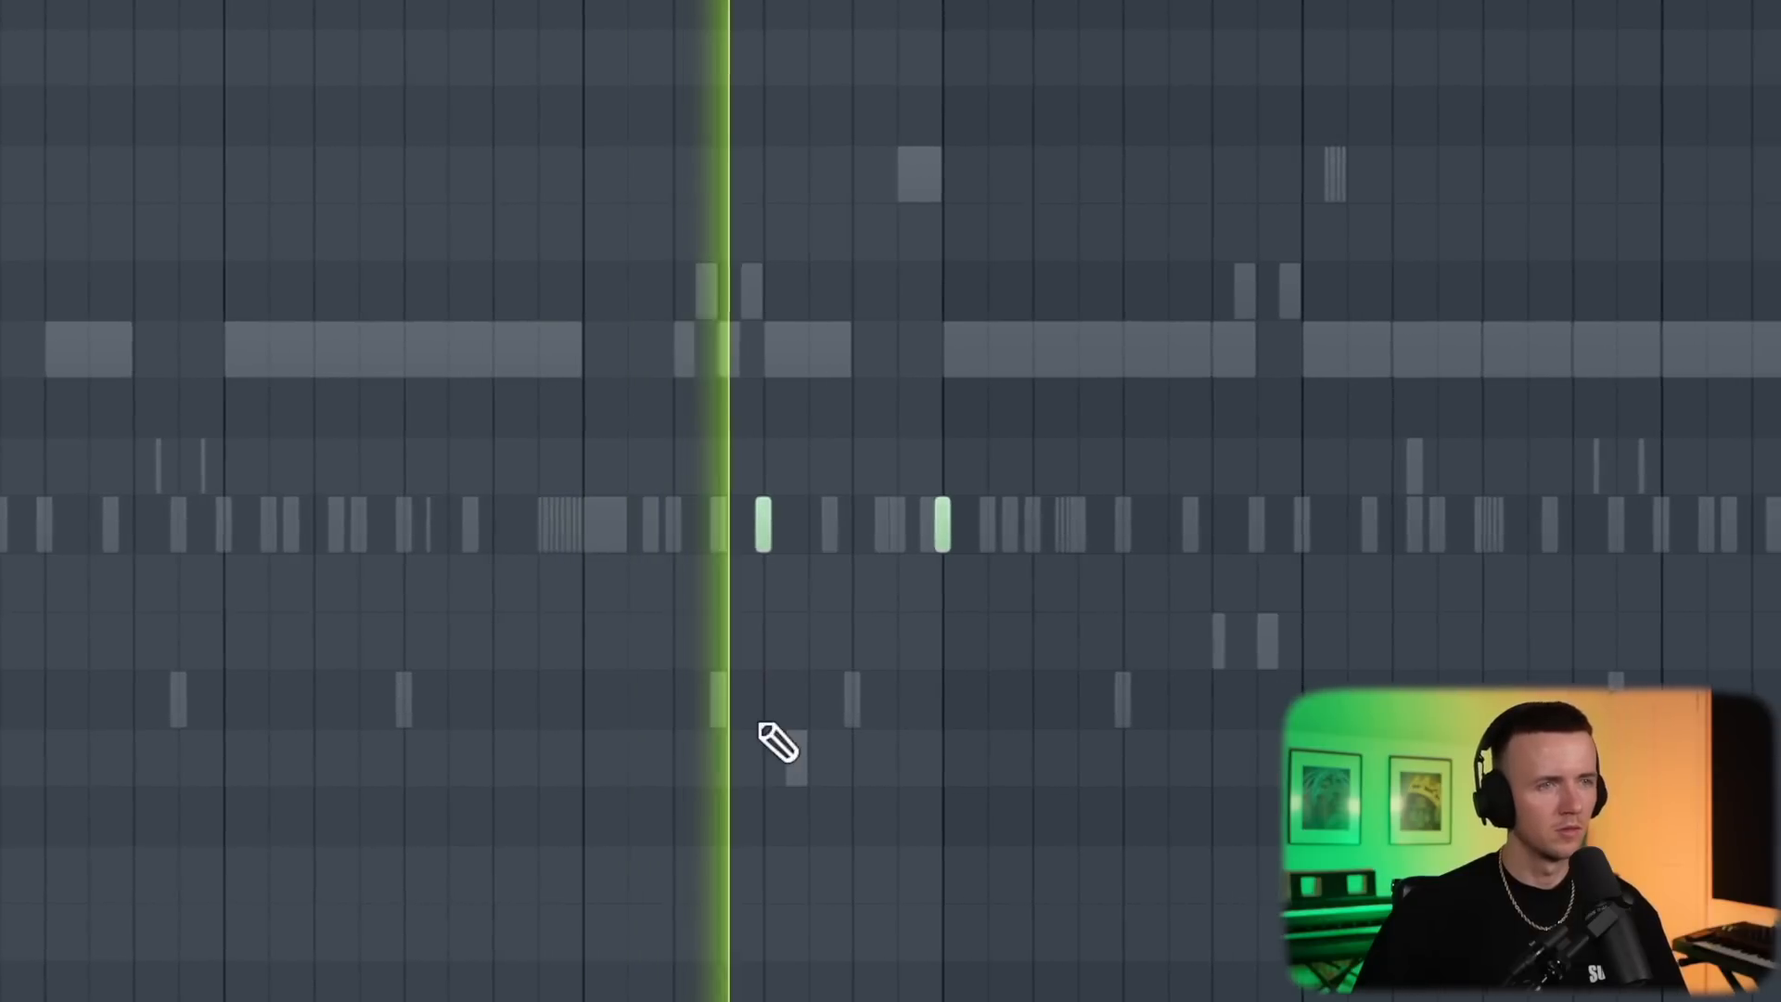
scroll(733, 719, down, 1)
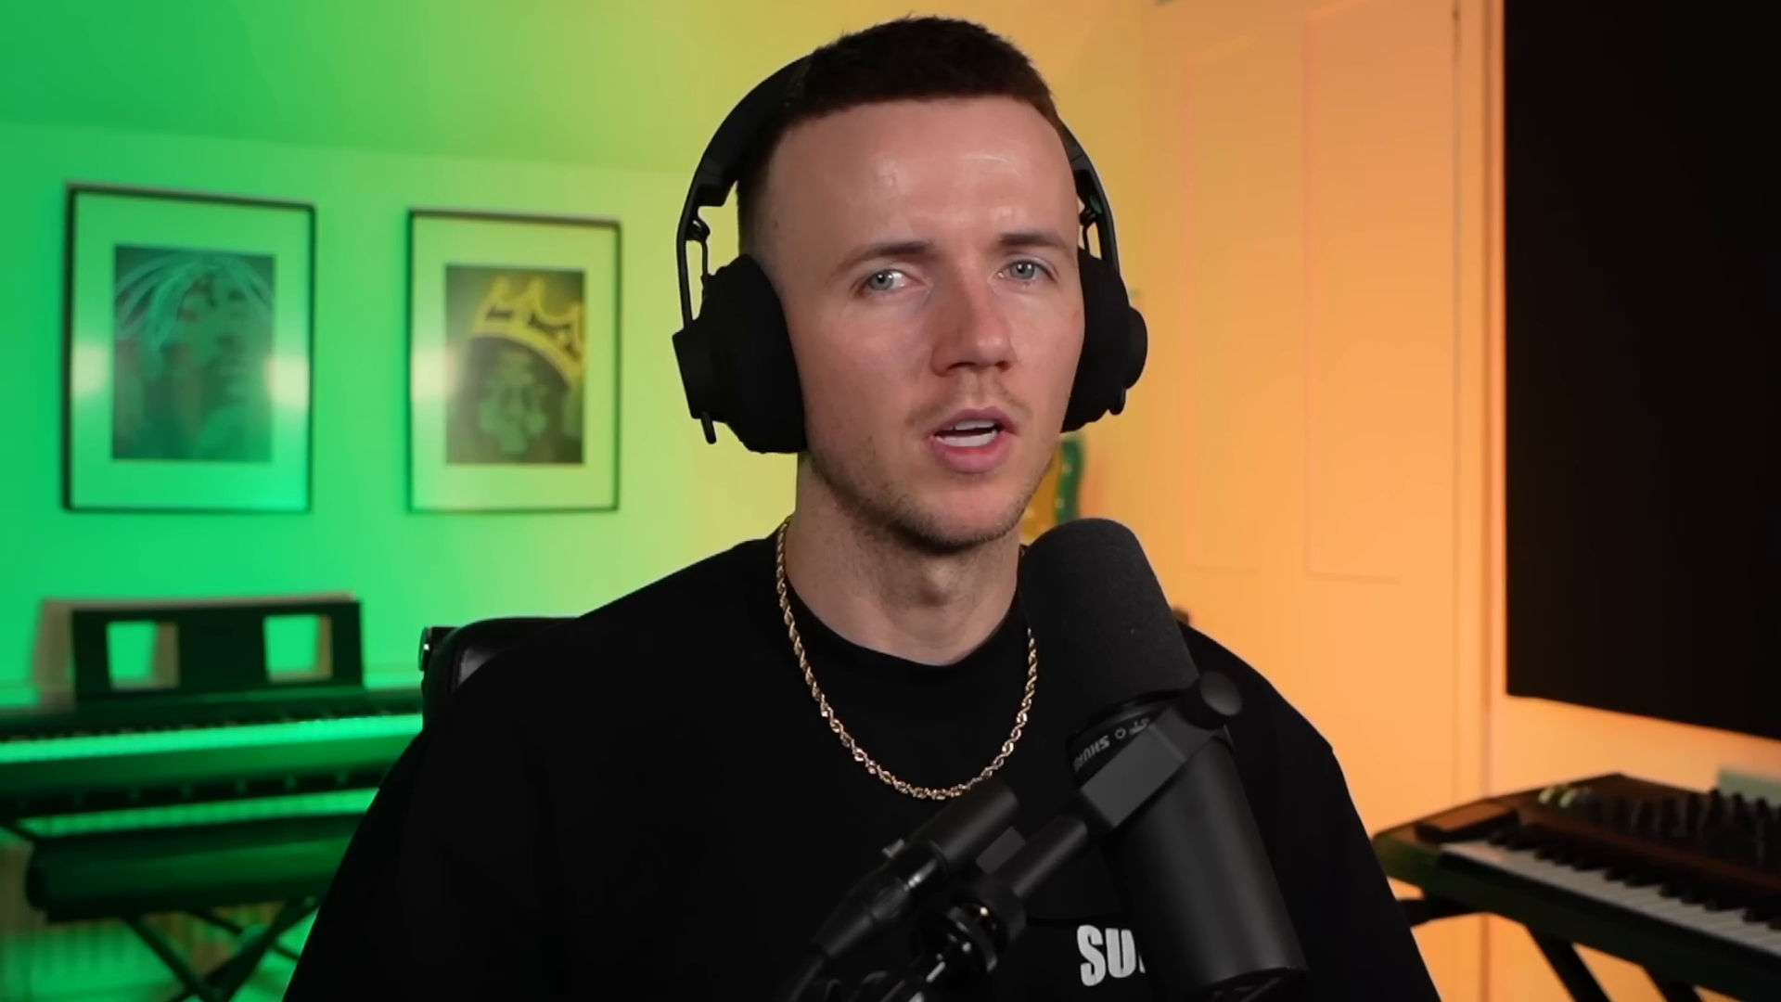
Place the Jay Cactus - Twisted Drum Fill sample on Track 7 over the last two bars of the drum clip.
drag(677, 672, 1007, 548)
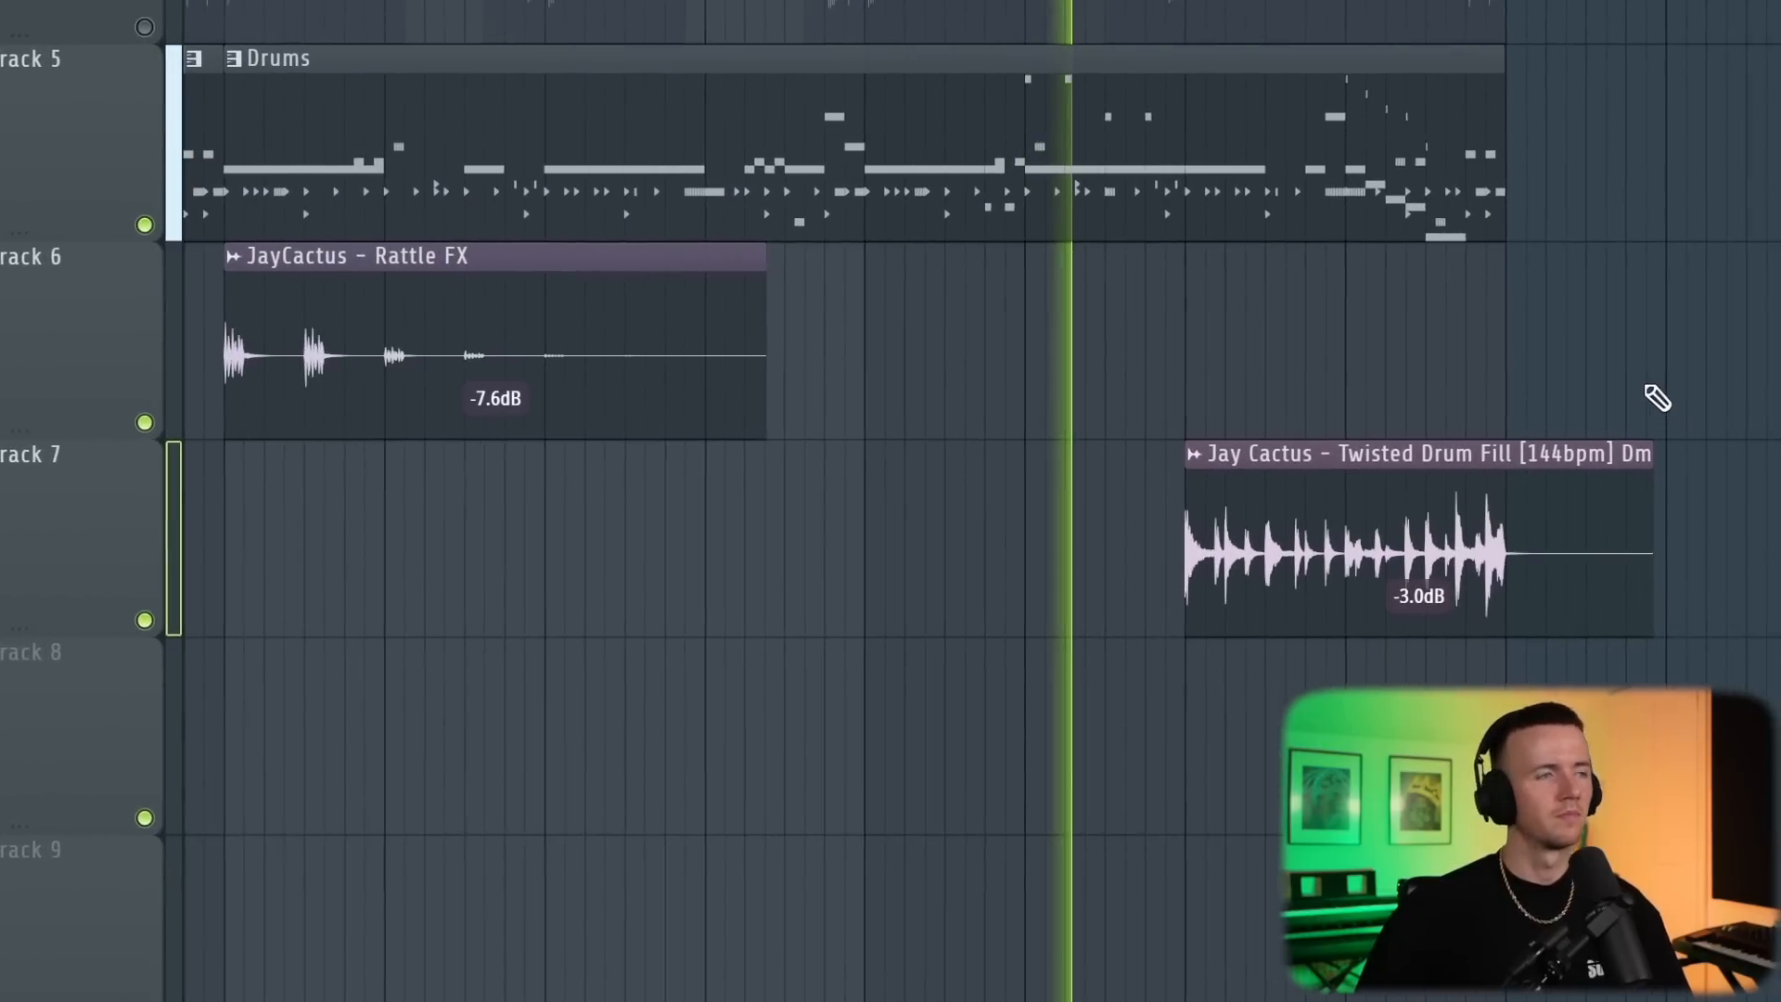
scroll(1656, 371, down, 3)
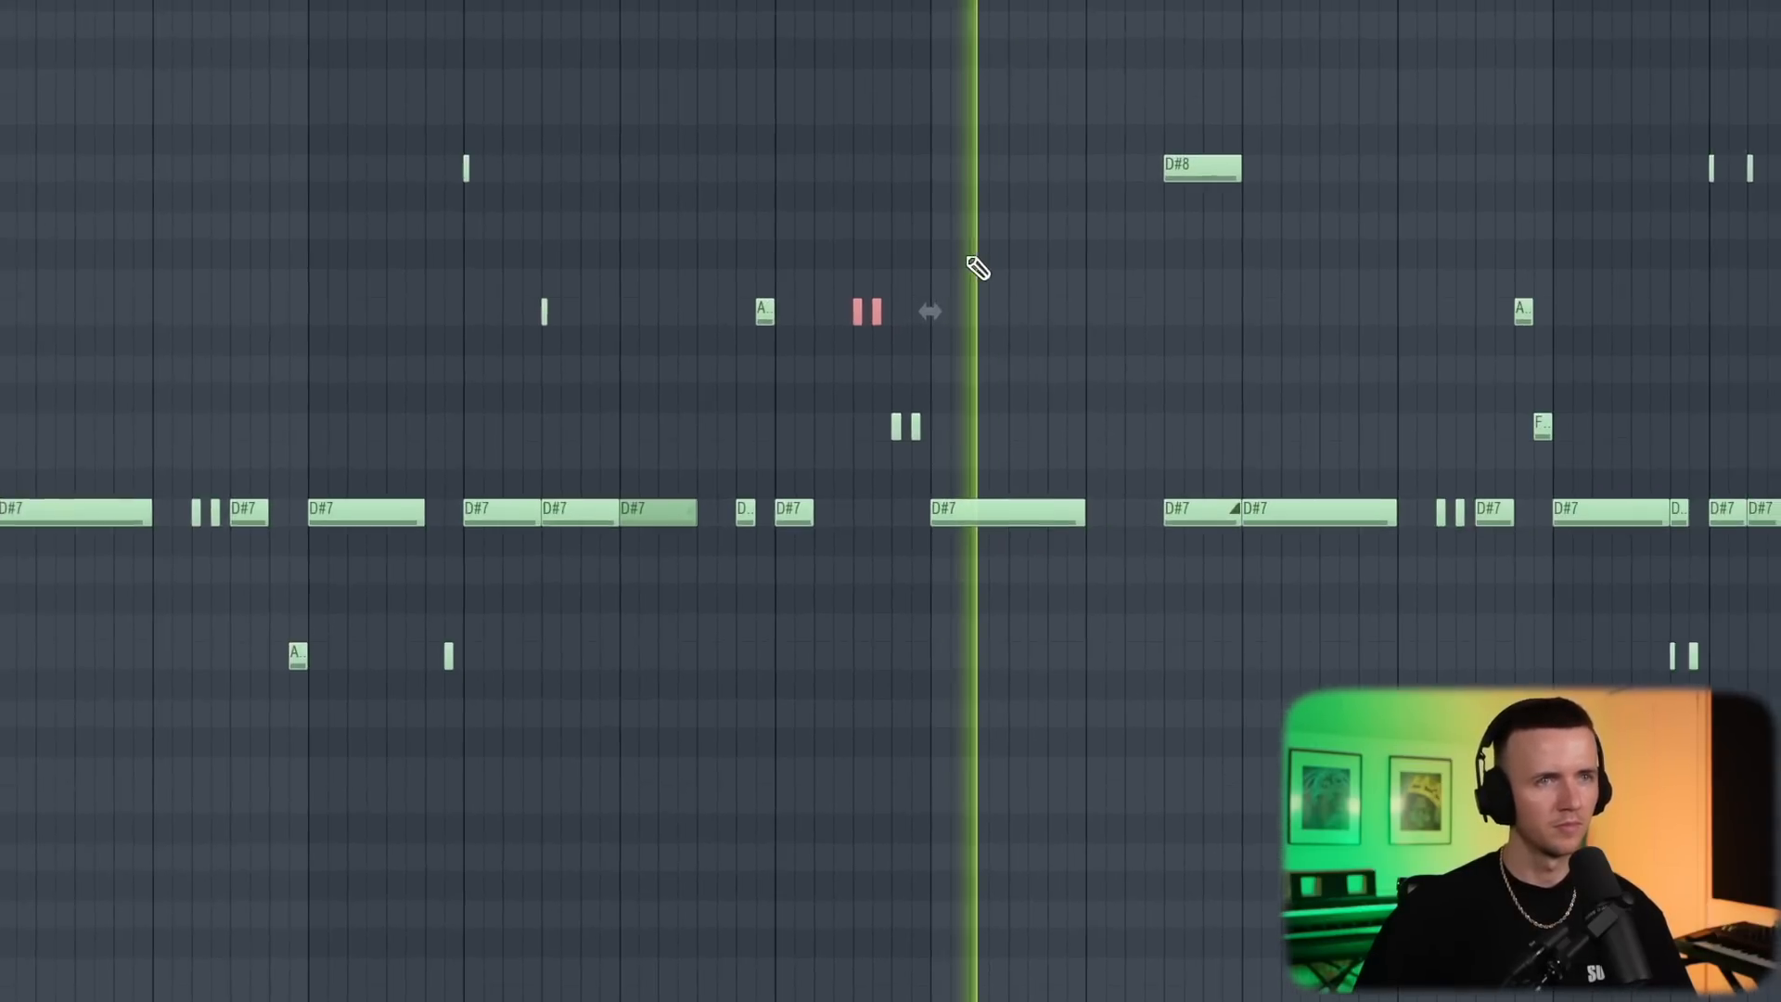
Place the Jay Cactus scratch and clock samples on Track 7 around bars 4 and 5, and repeat the clock clip near bar 9.
drag(477, 298, 1777, 520)
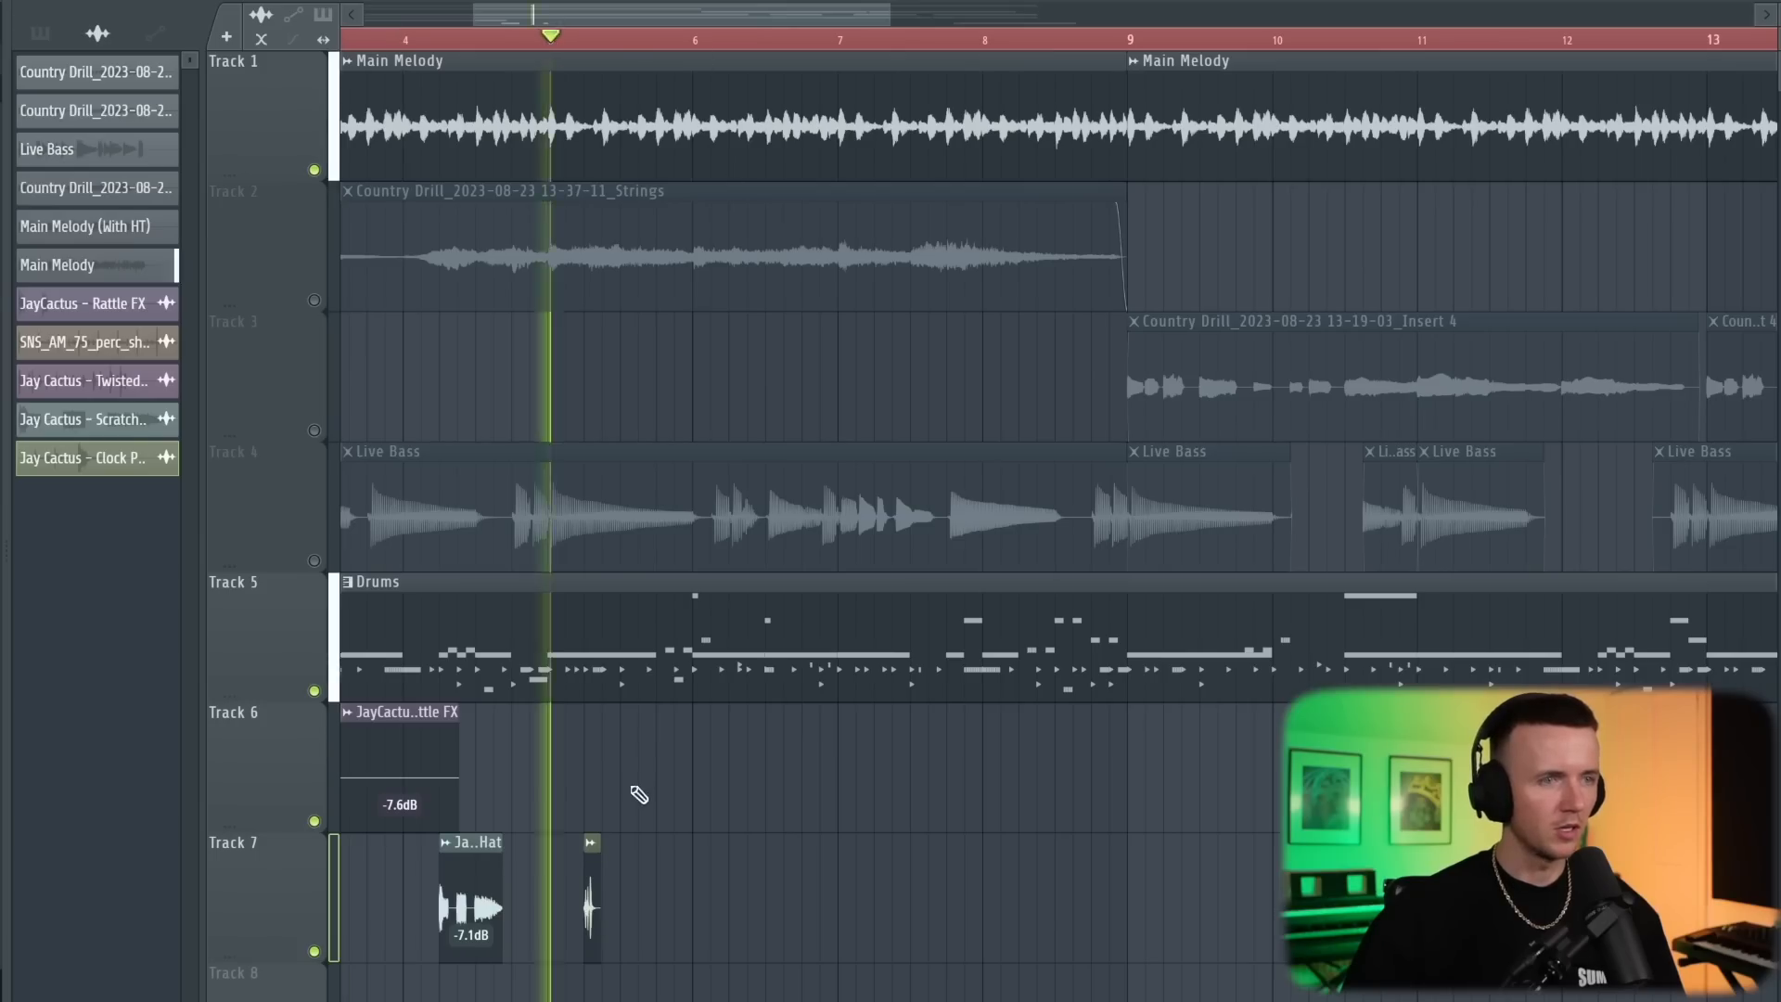
key(space)
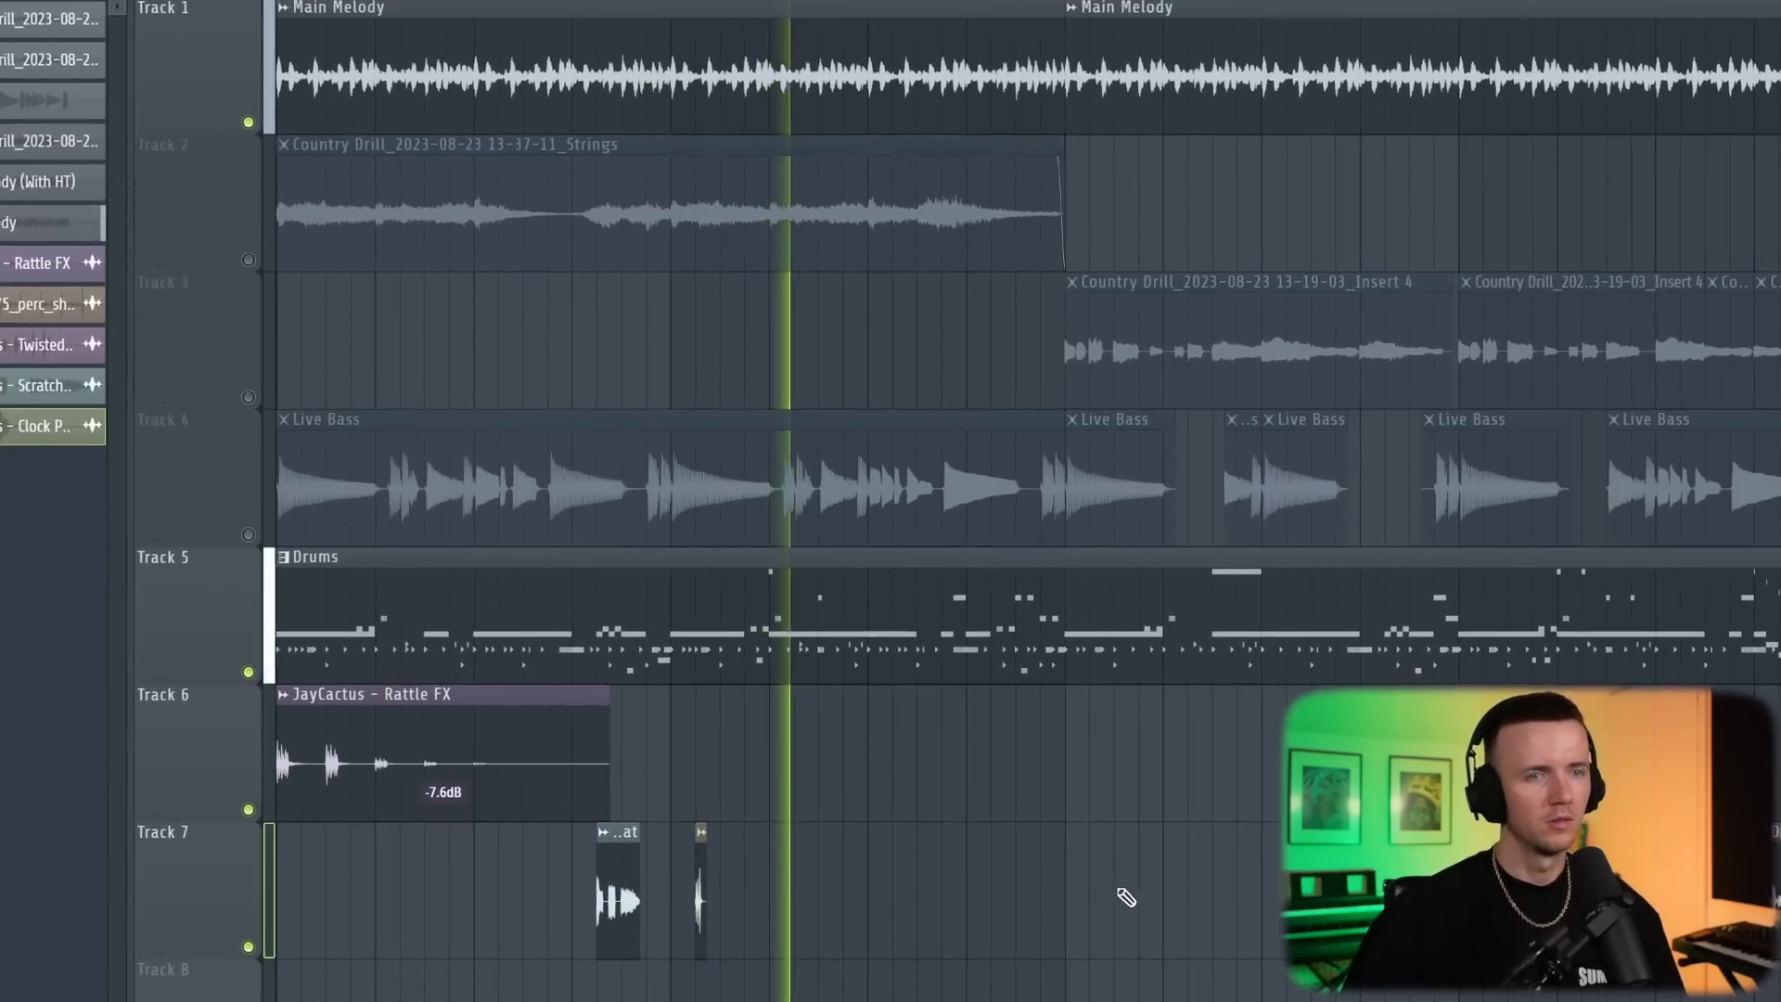
scroll(1135, 896, up, 3)
click(1065, 886)
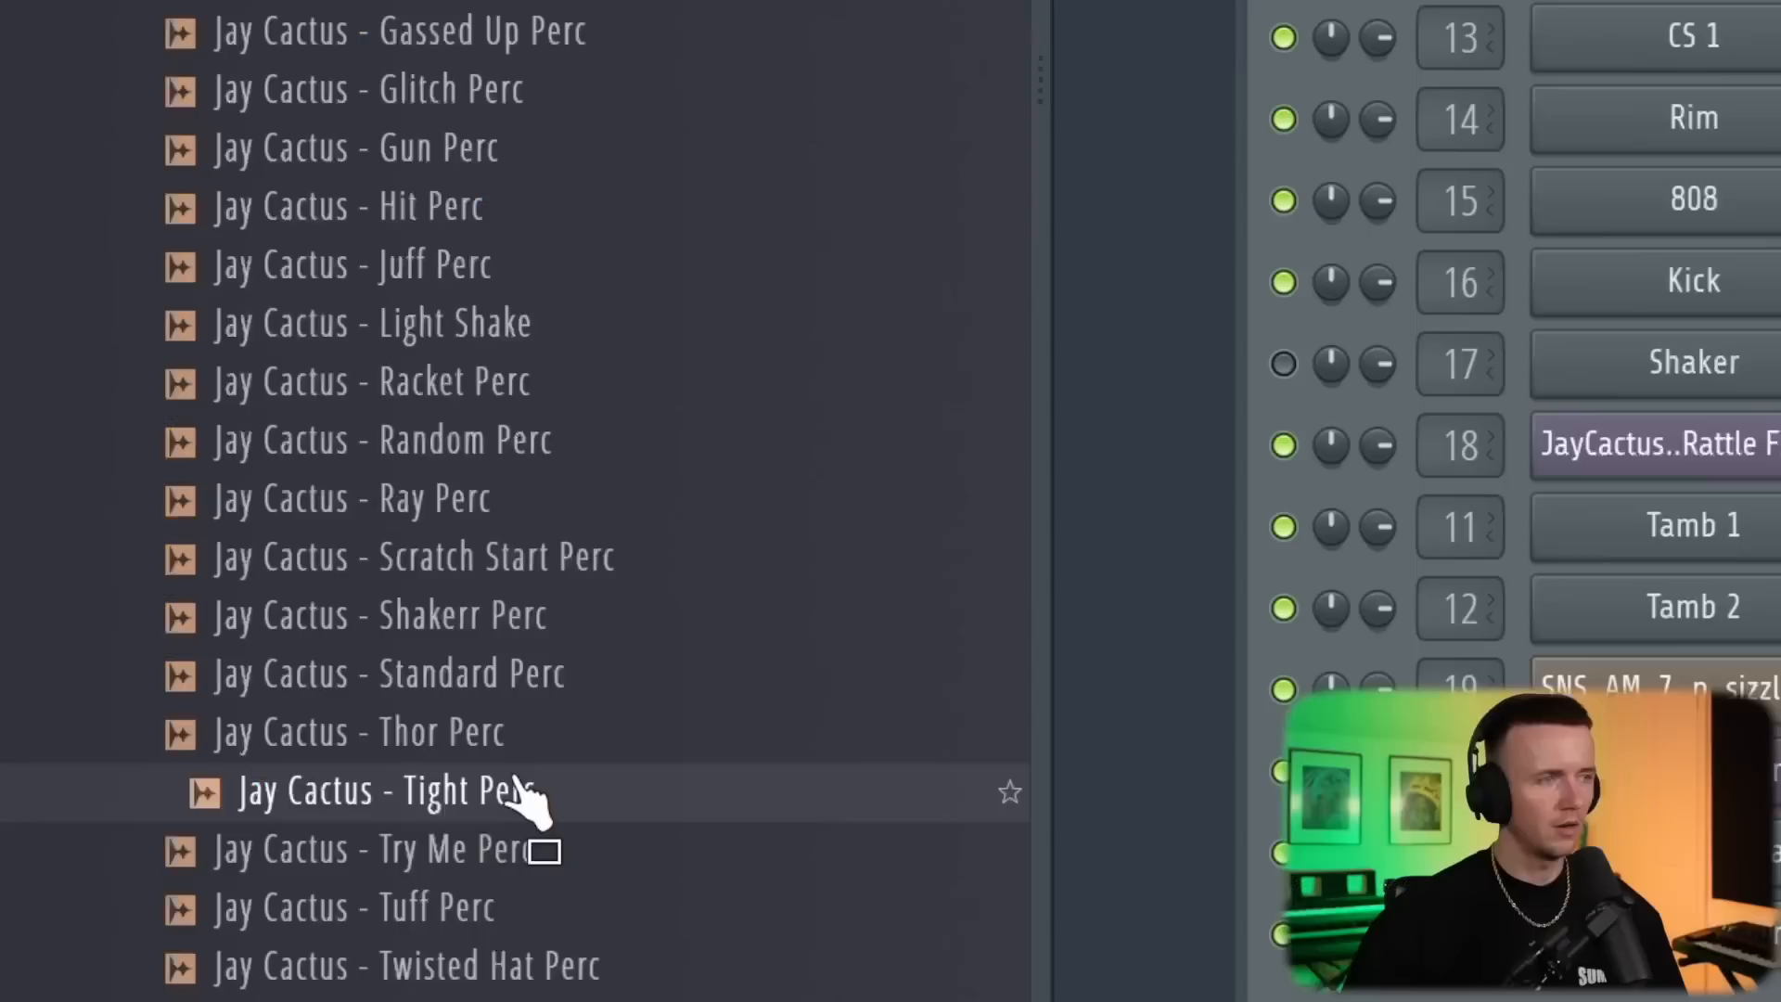
Add the sample Jay Cactus - Tight Perc and draw C5 hits halfway through bar 4 and on the starts of bars 5 and 8.
drag(517, 795, 978, 814)
drag(461, 586, 1339, 799)
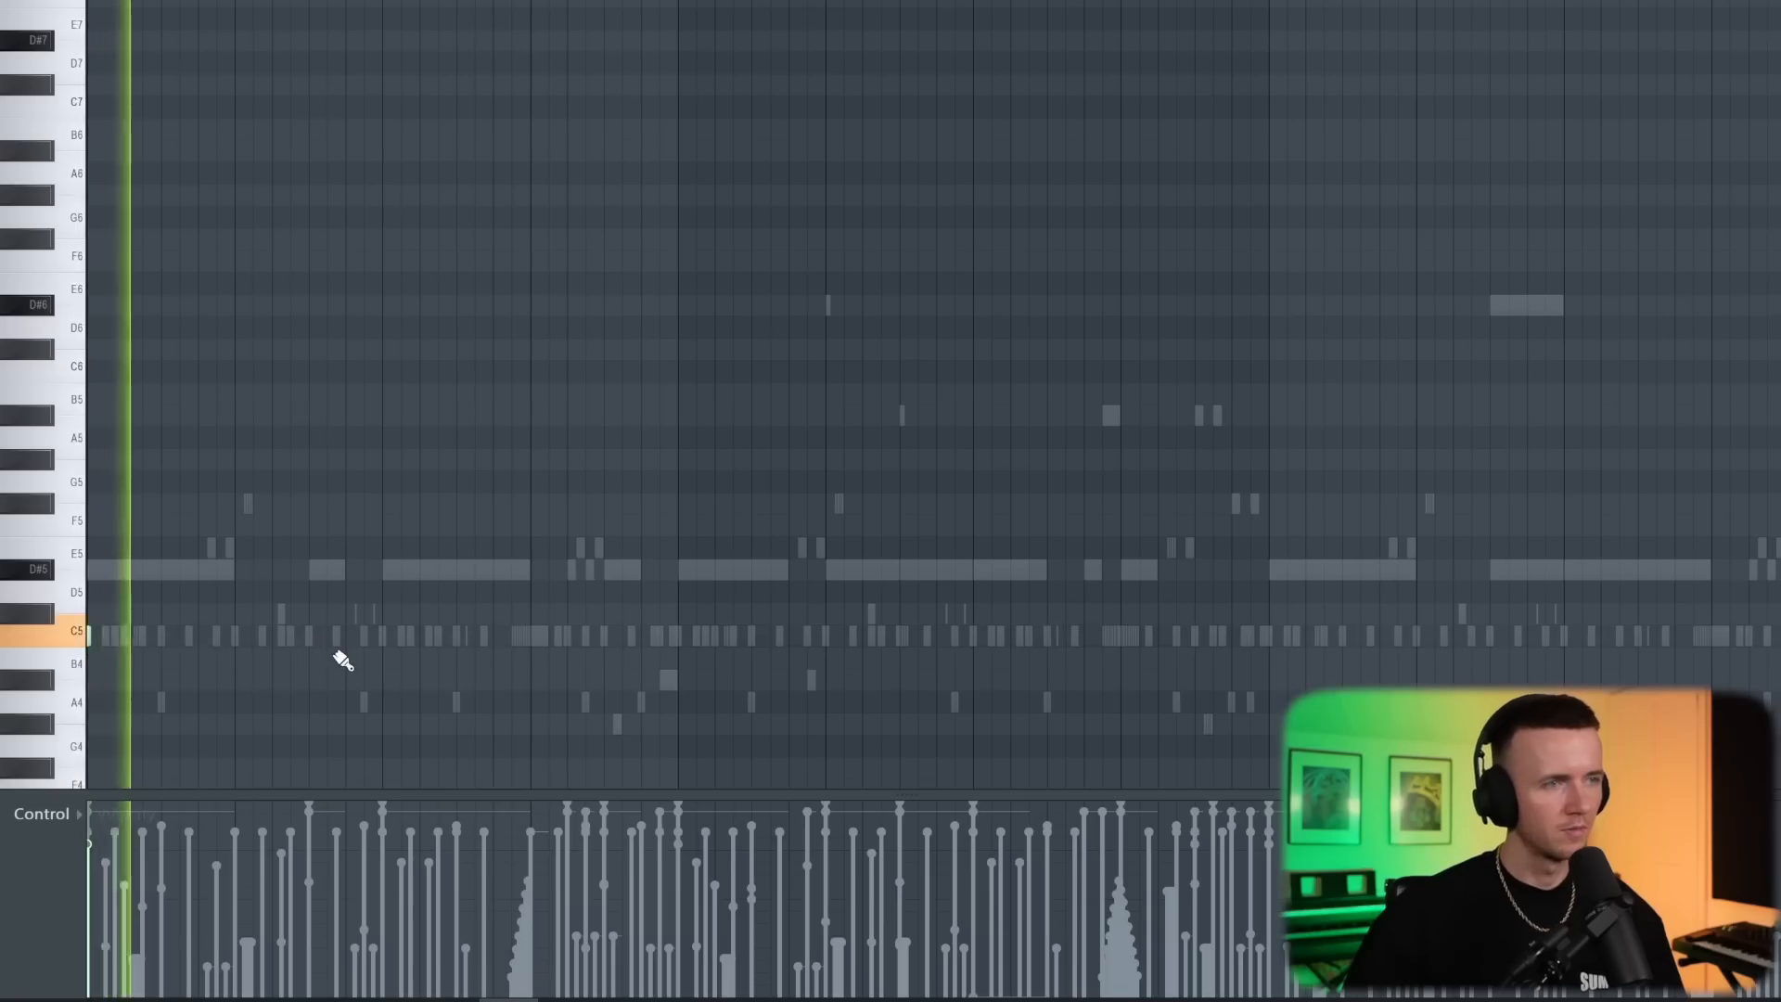
scroll(343, 660, up, 2)
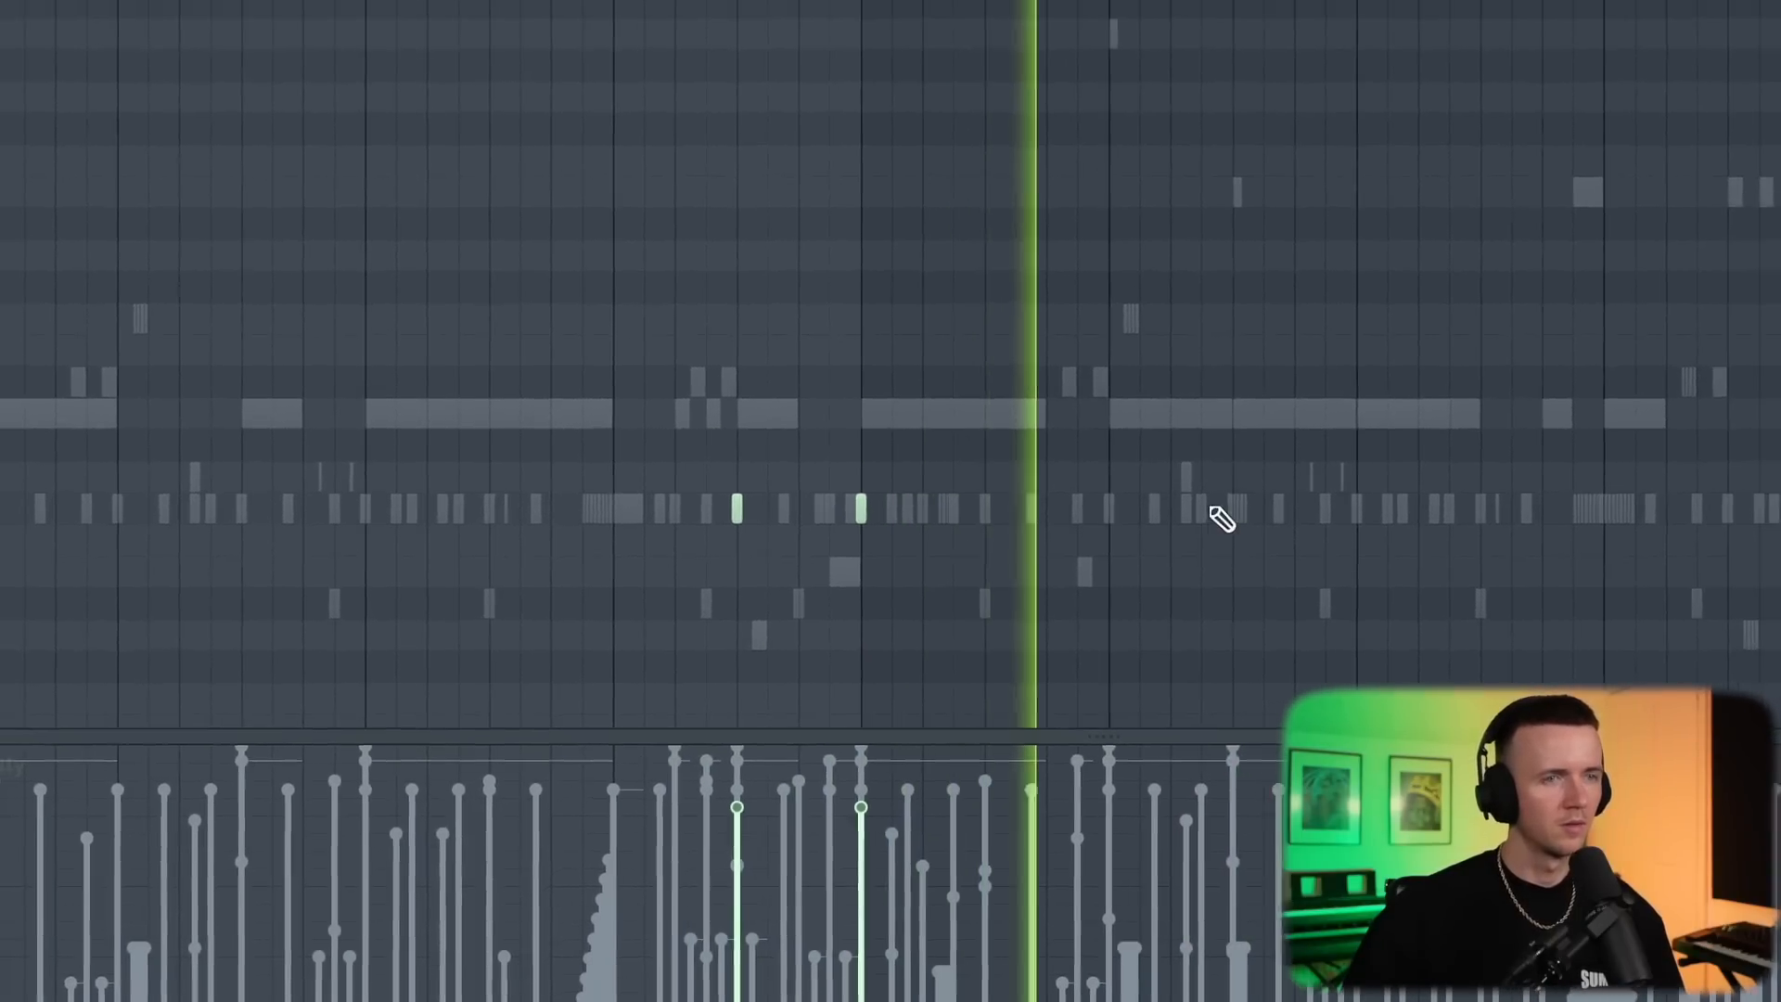
scroll(1211, 508, down, 2)
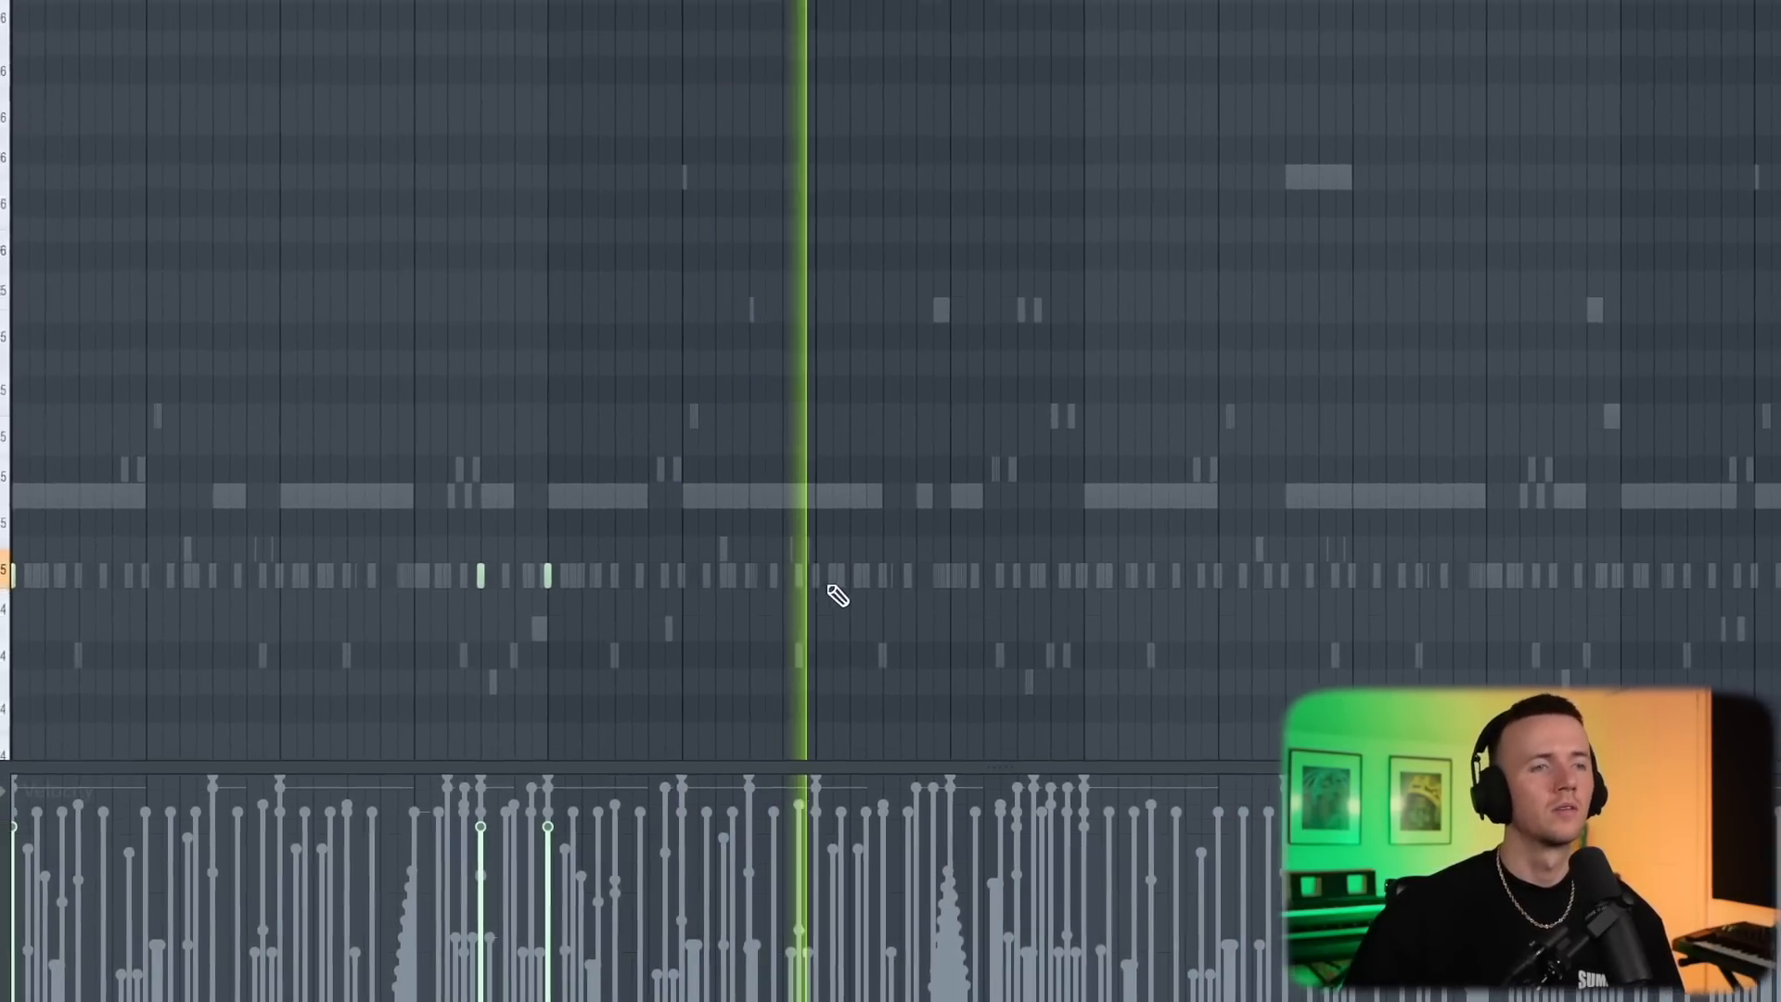
scroll(935, 591, up, 2)
click(955, 576)
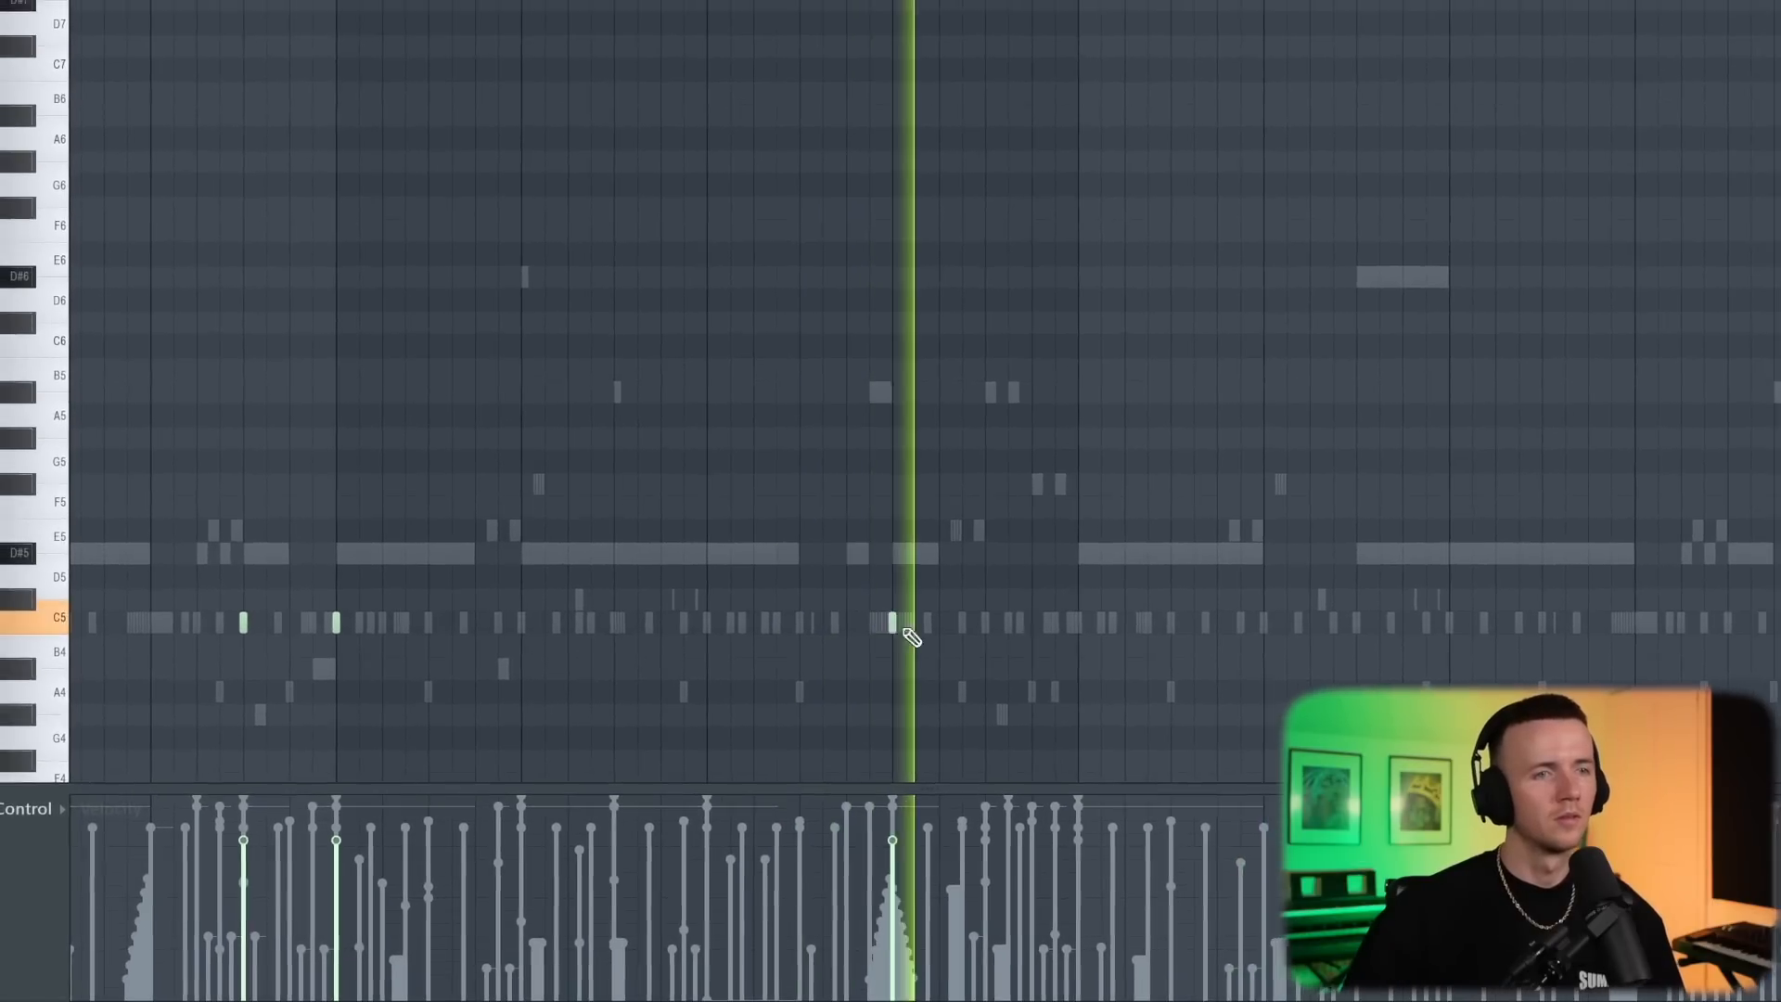
scroll(979, 631, down, 2)
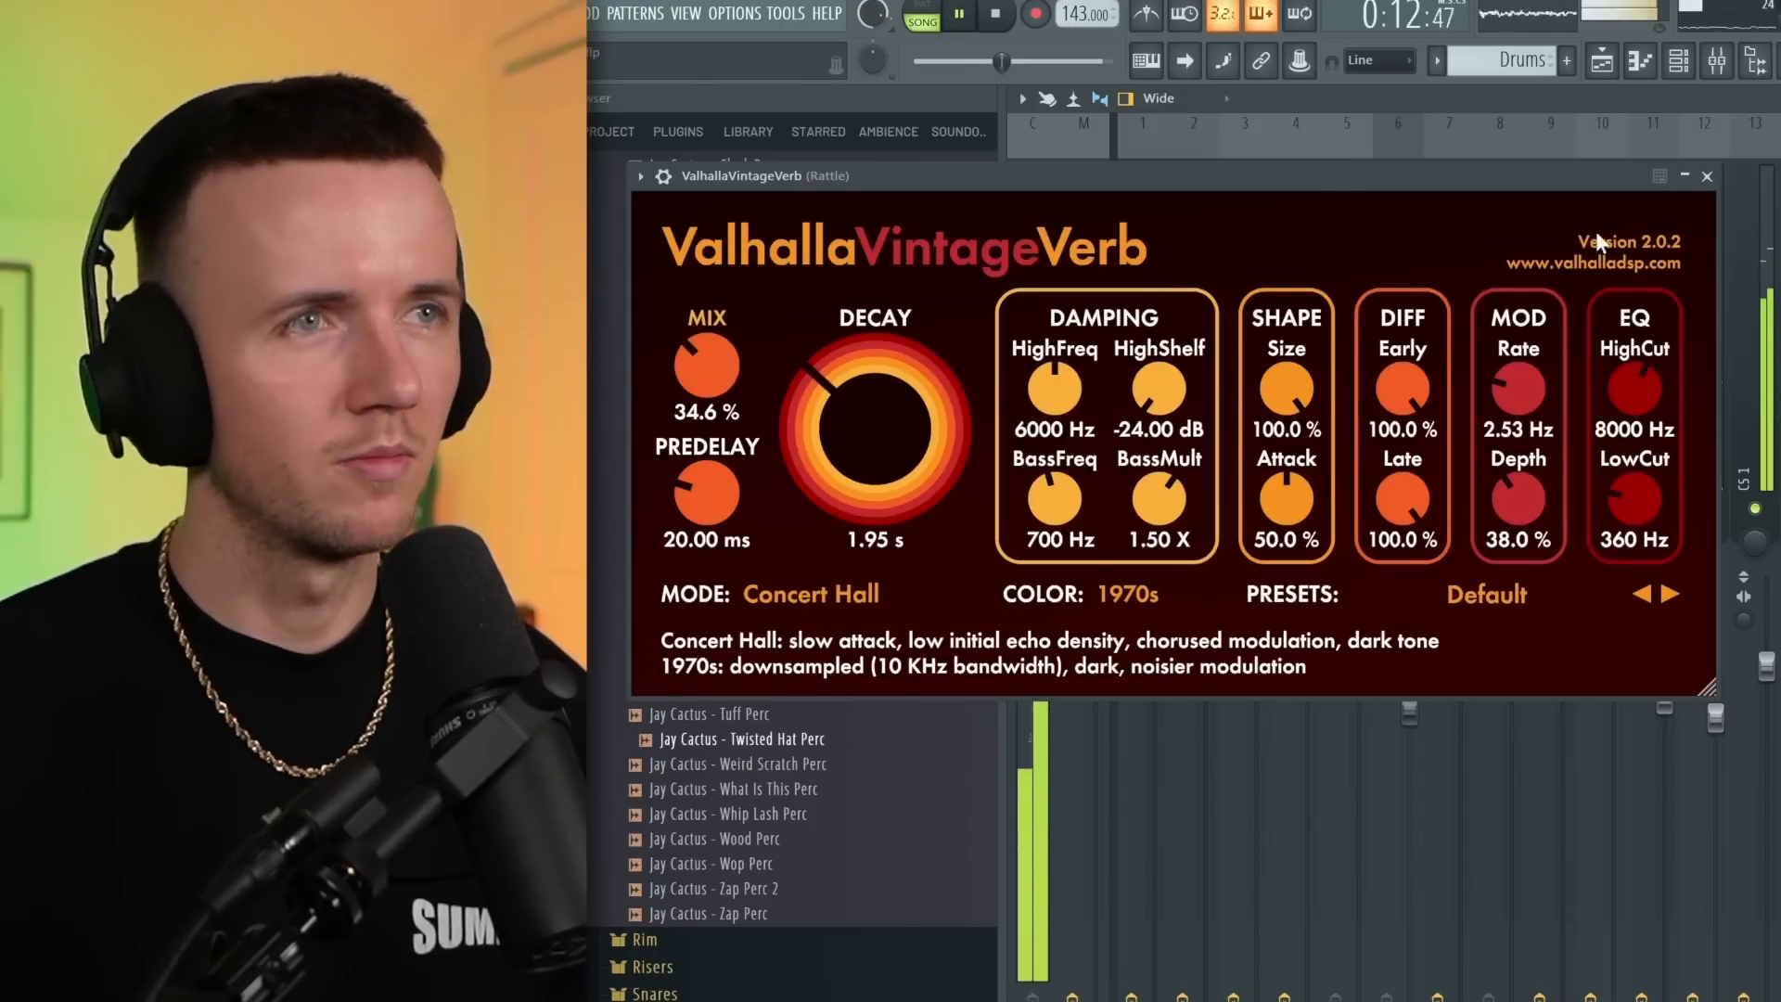
Add the sample Jay Cactus - Wood Perc to the project and duplicate its four C5 notes two bars further along.
click(1707, 176)
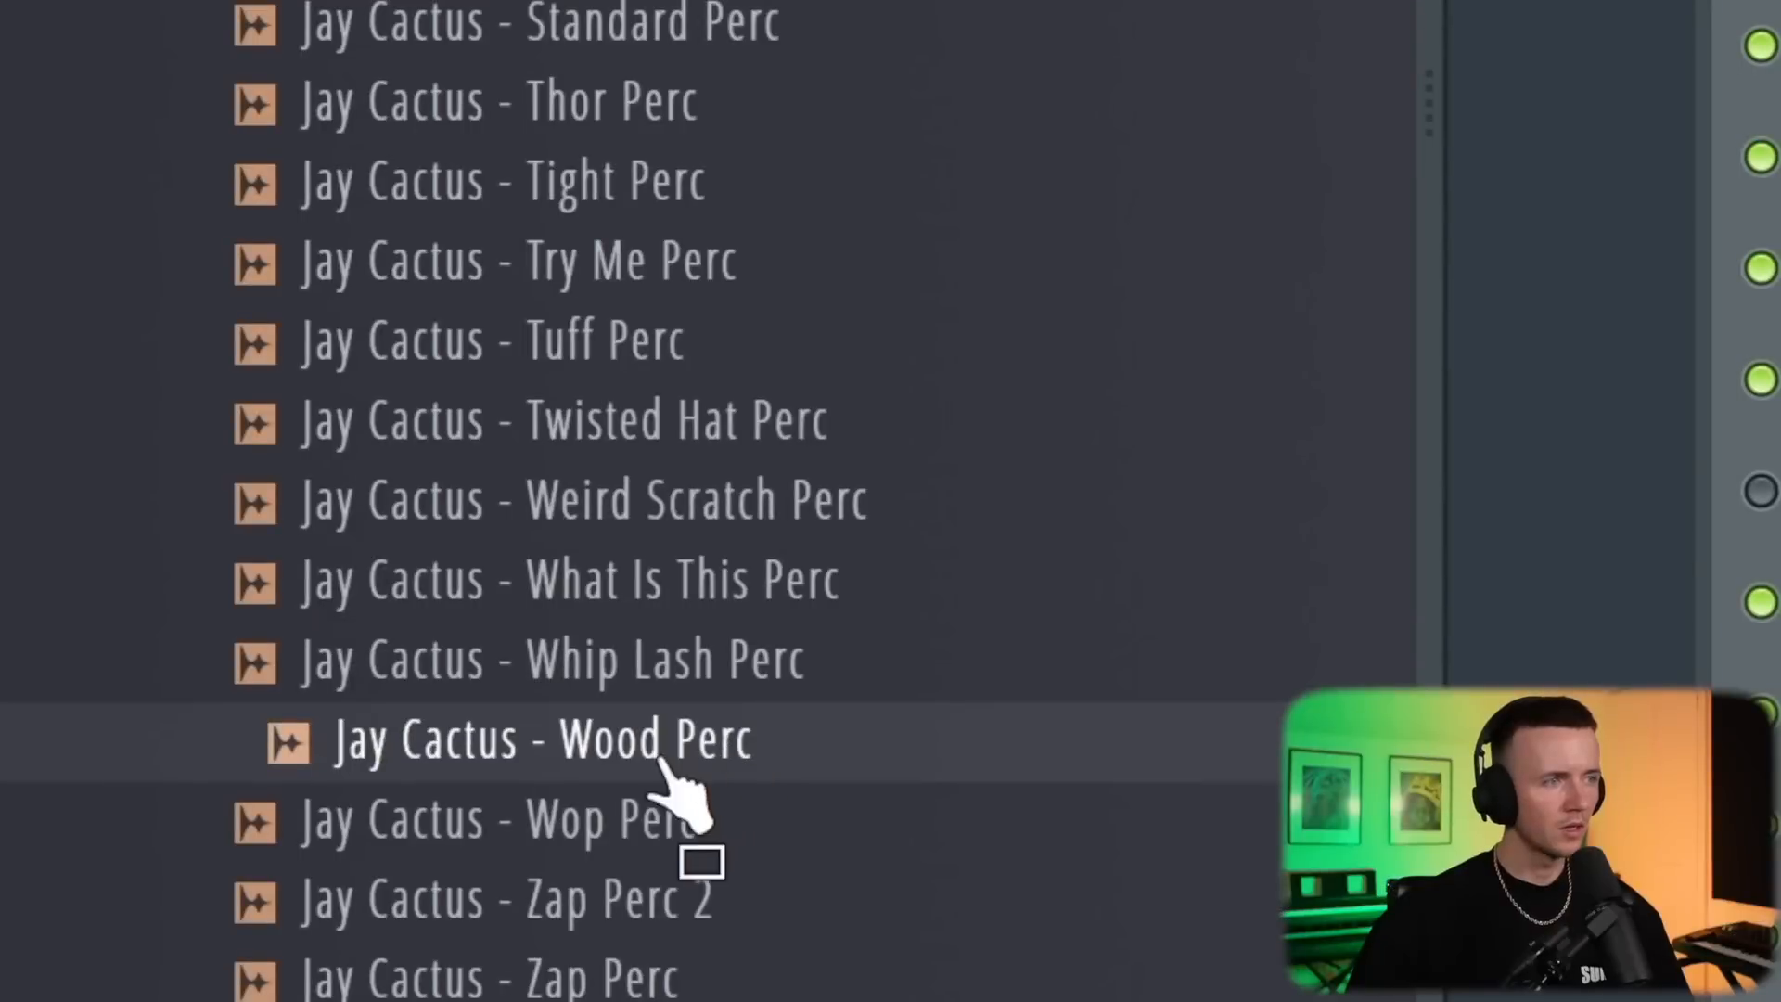
drag(571, 784, 696, 429)
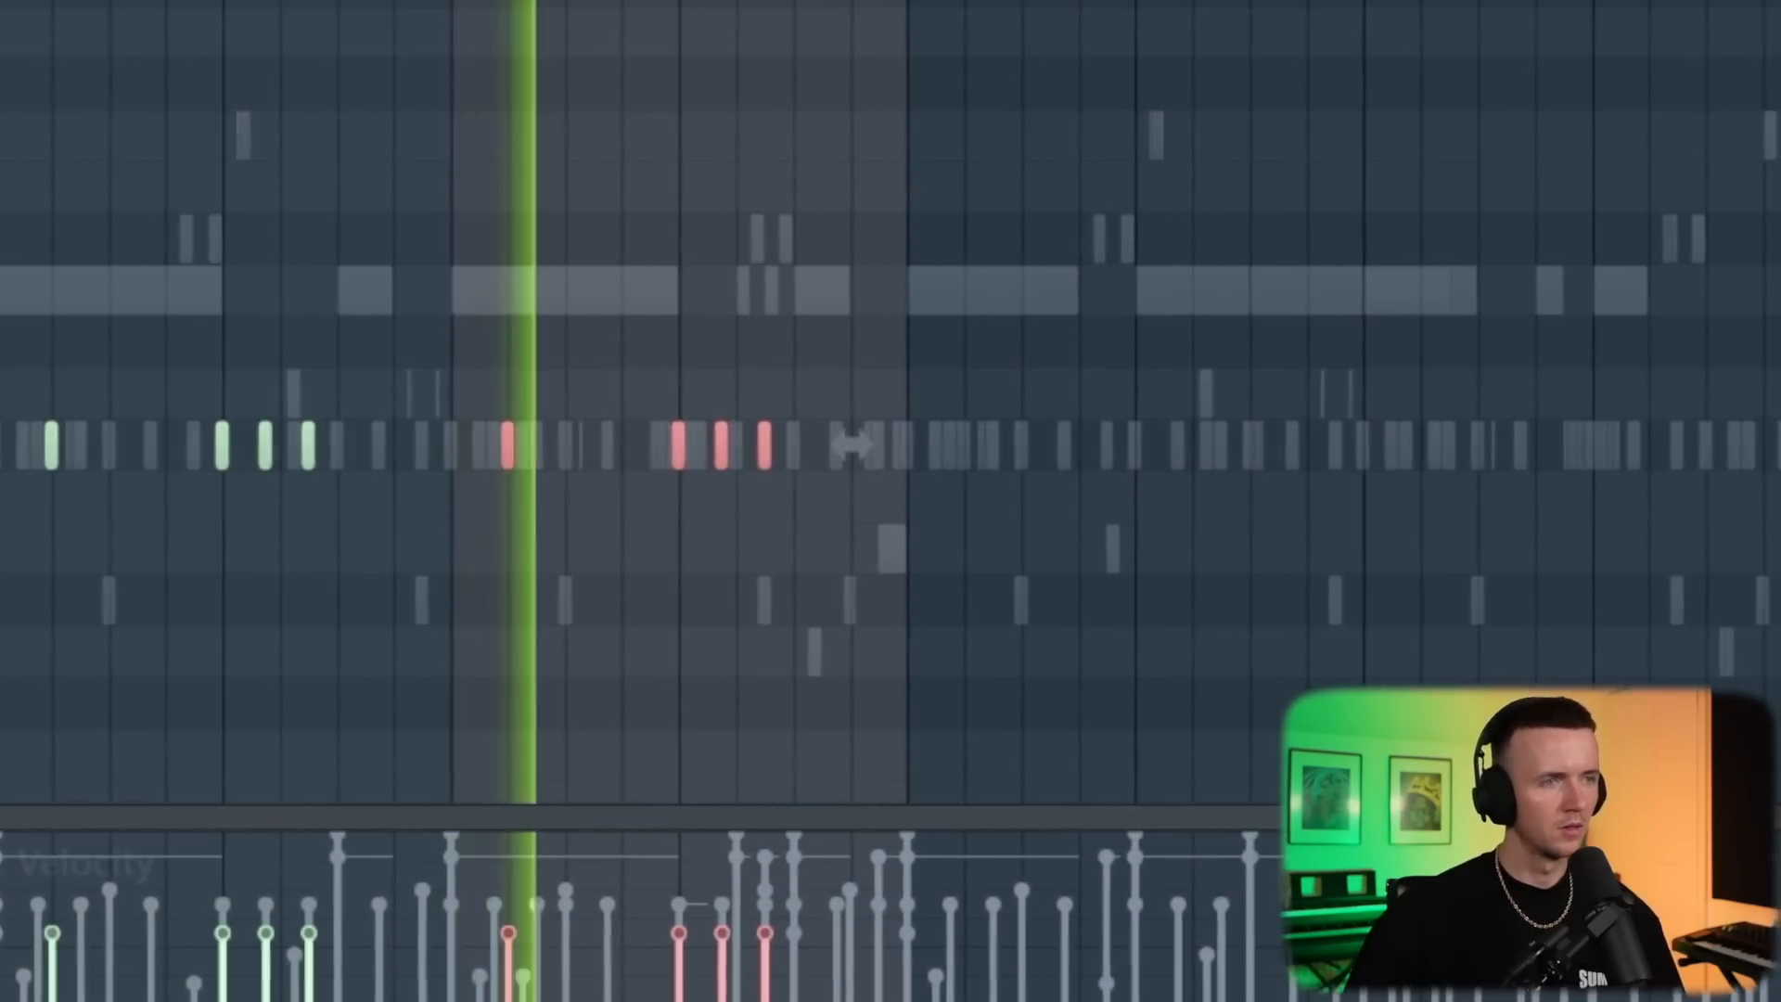
scroll(855, 445, up, 3)
right_click(768, 14)
scroll(964, 271, down, 1)
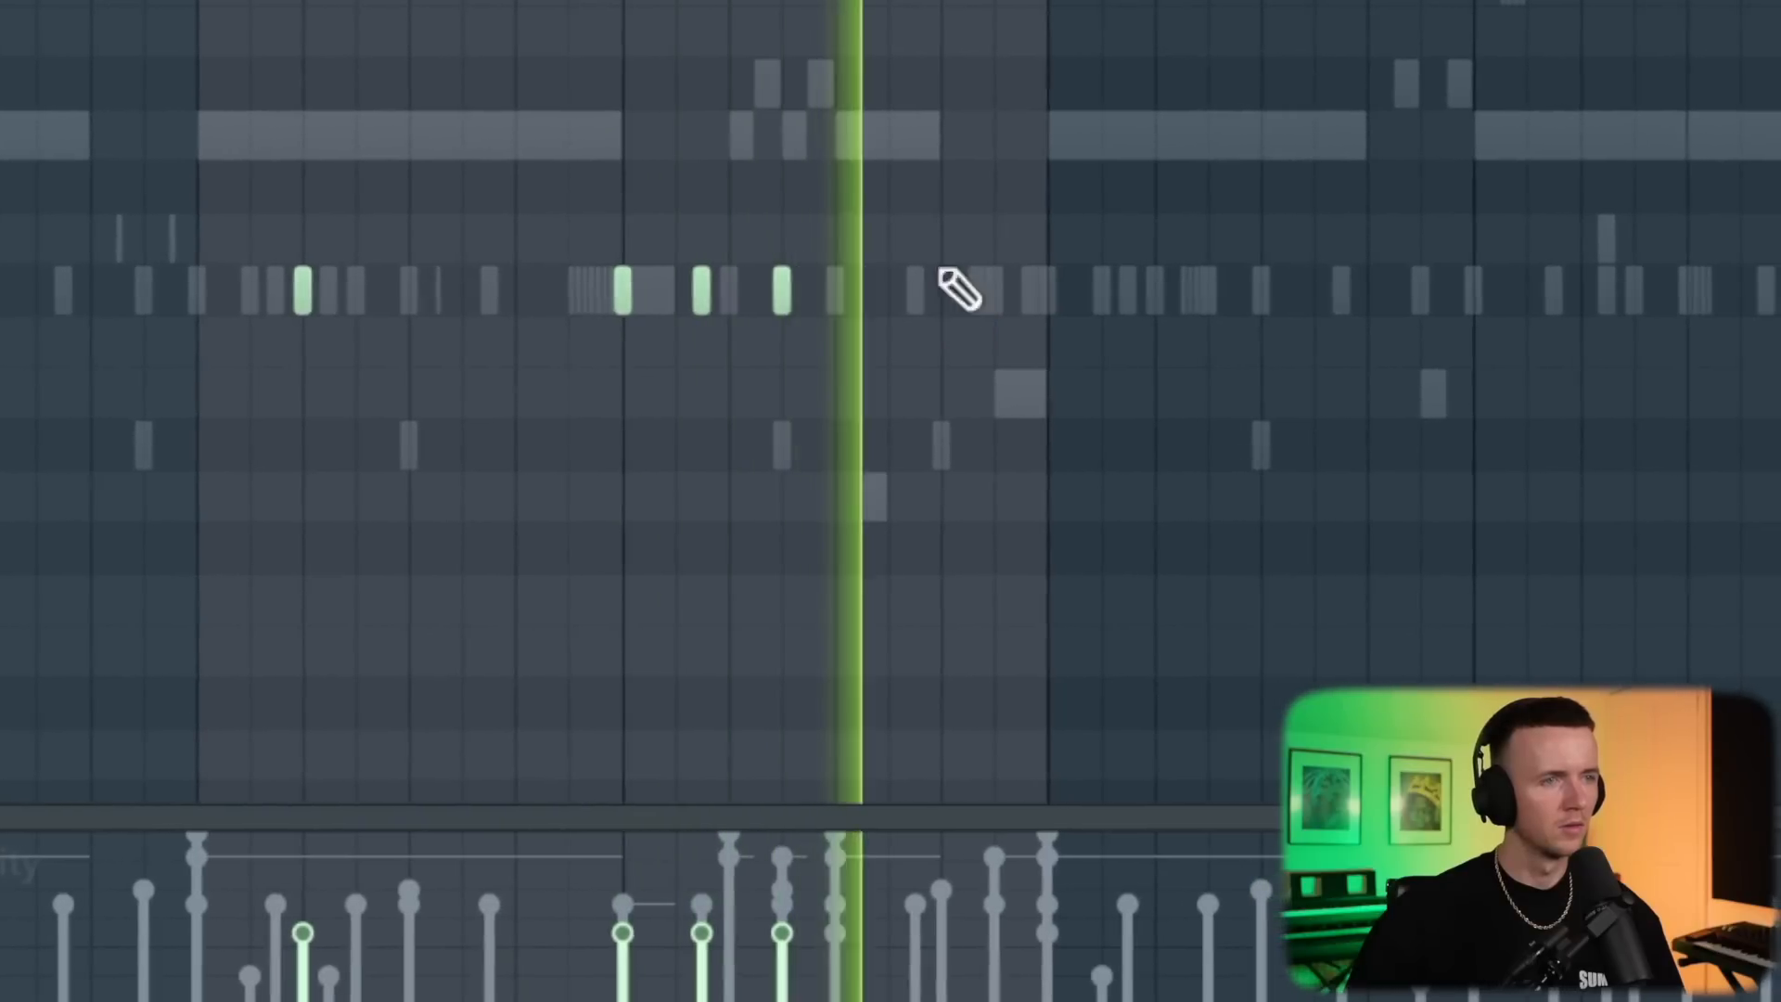
key(space)
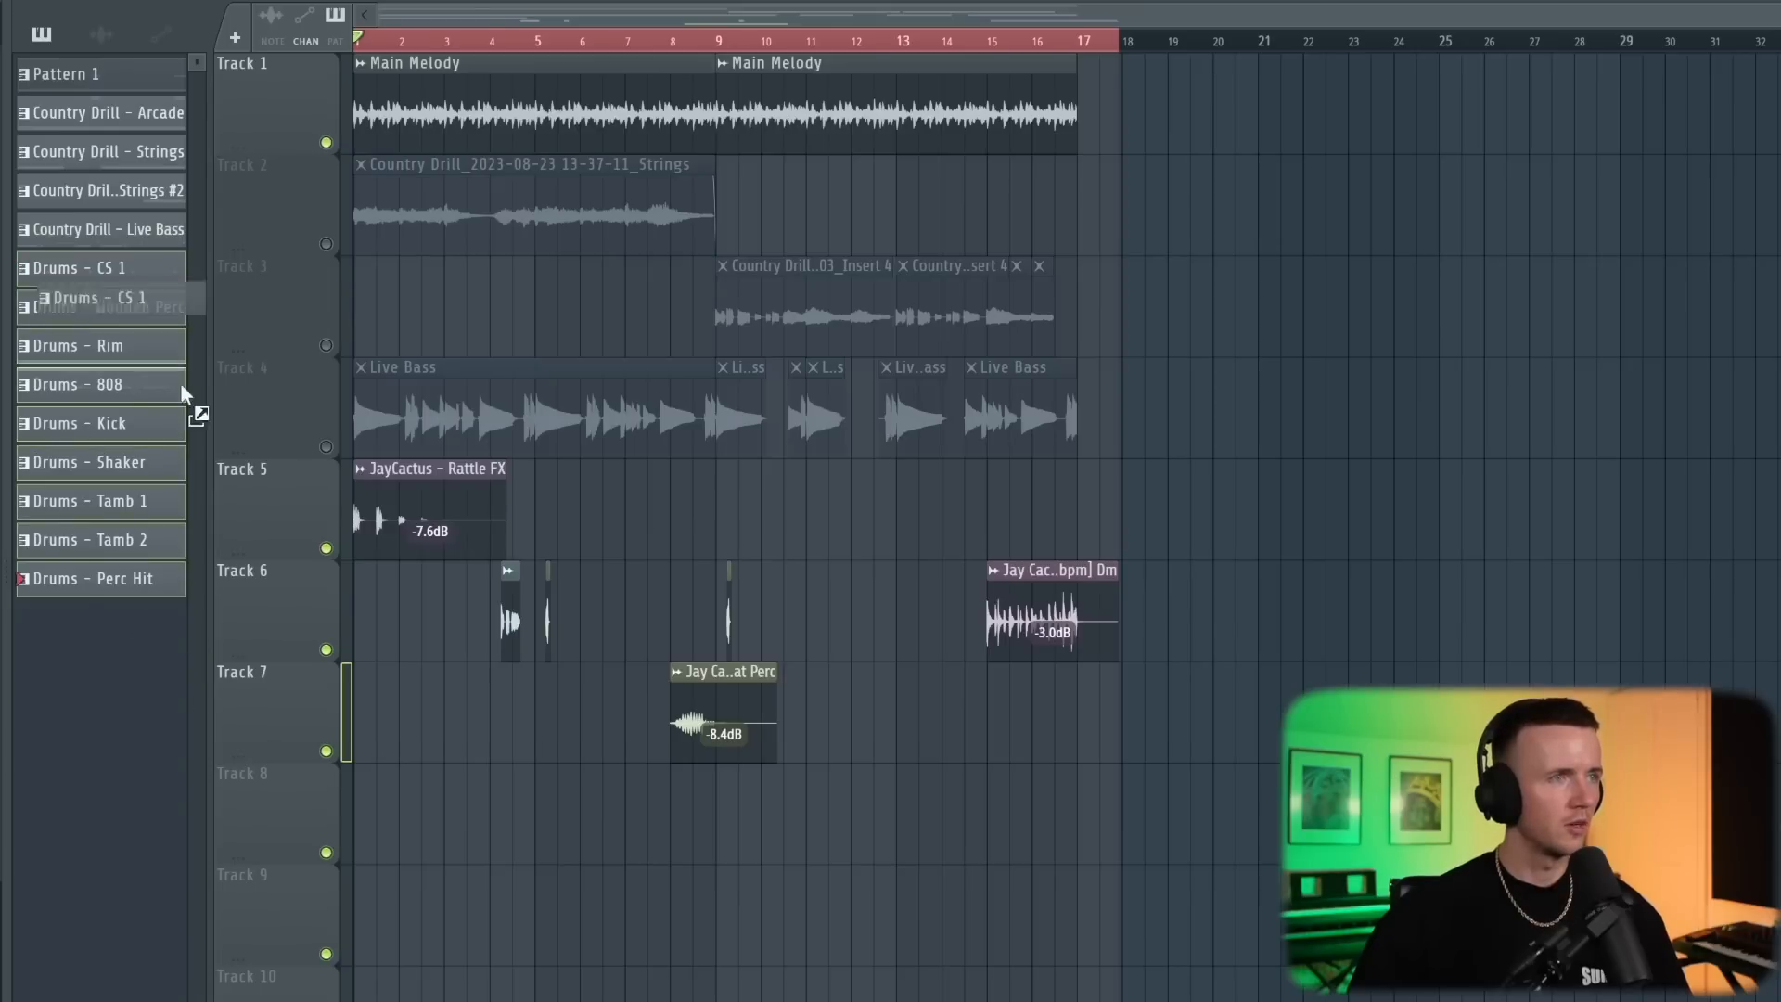
Place the split drum patterns, starting with Drums - CS 1, on separate playlist tracks.
drag(180, 382, 724, 525)
scroll(1293, 399, up, 1)
Place Jay Cactus - Bouncy Perc Loop on Track 9 at the start of the song and set its clip volume to -1.6 dB.
drag(1293, 398, 359, 974)
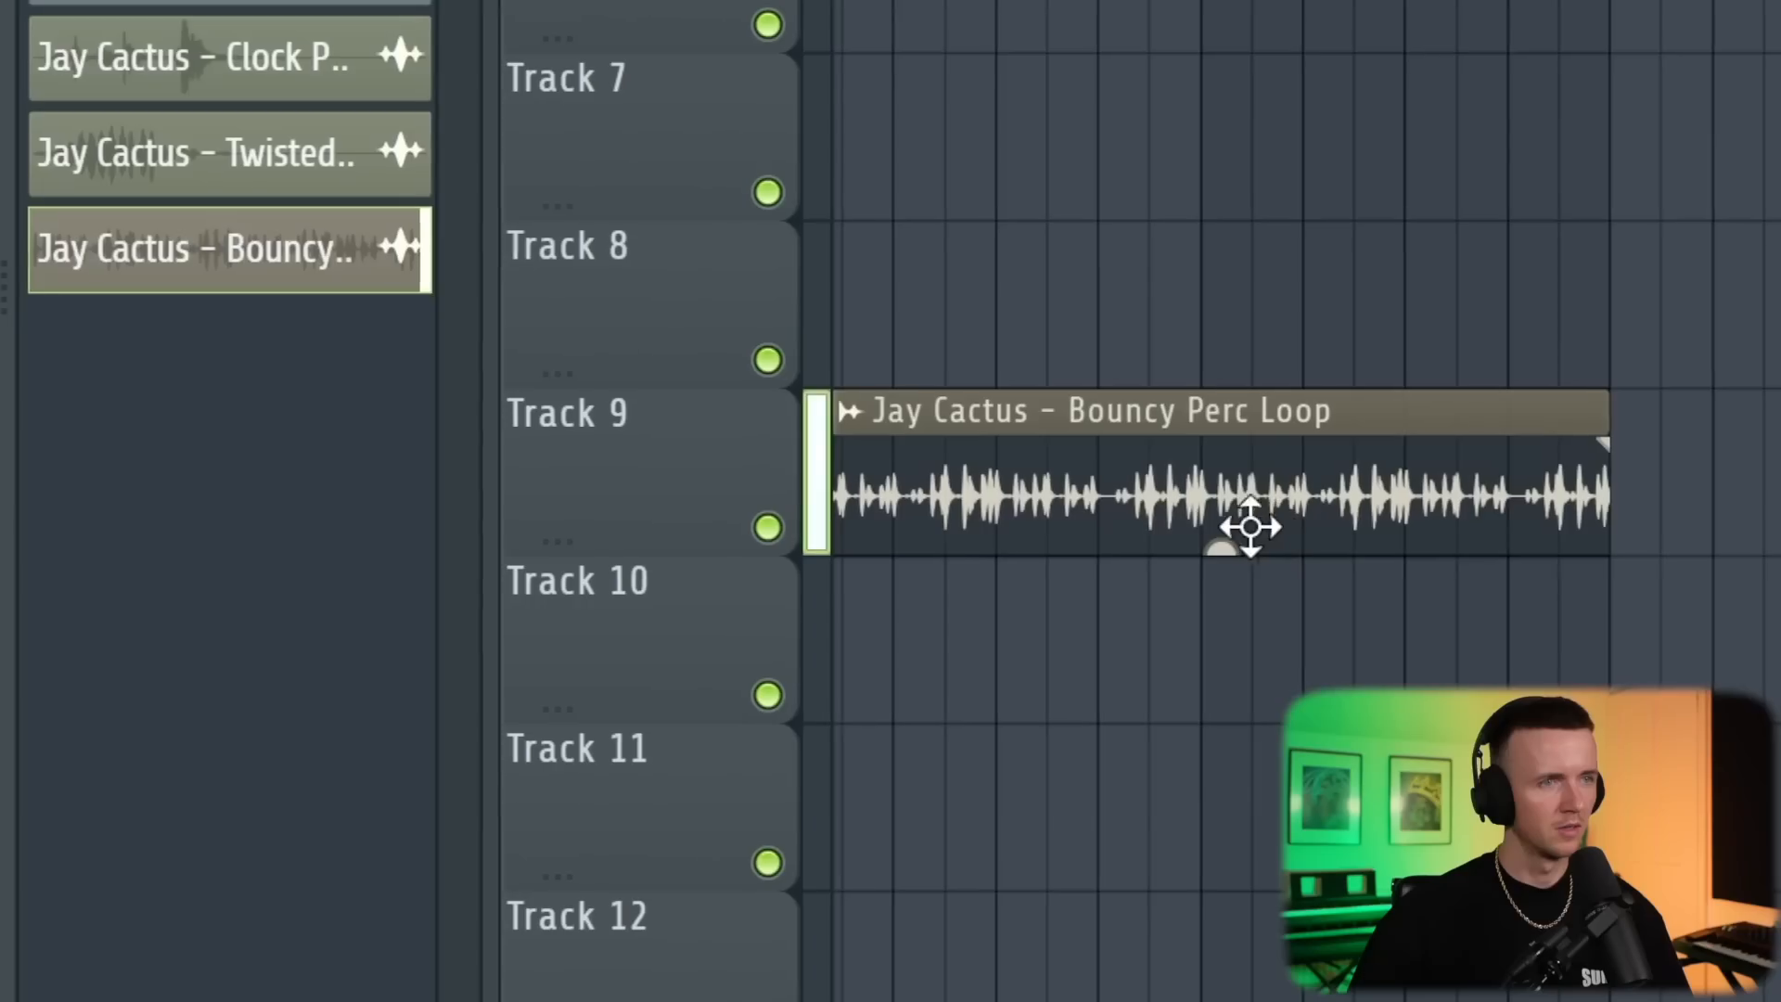
drag(1244, 525, 1197, 552)
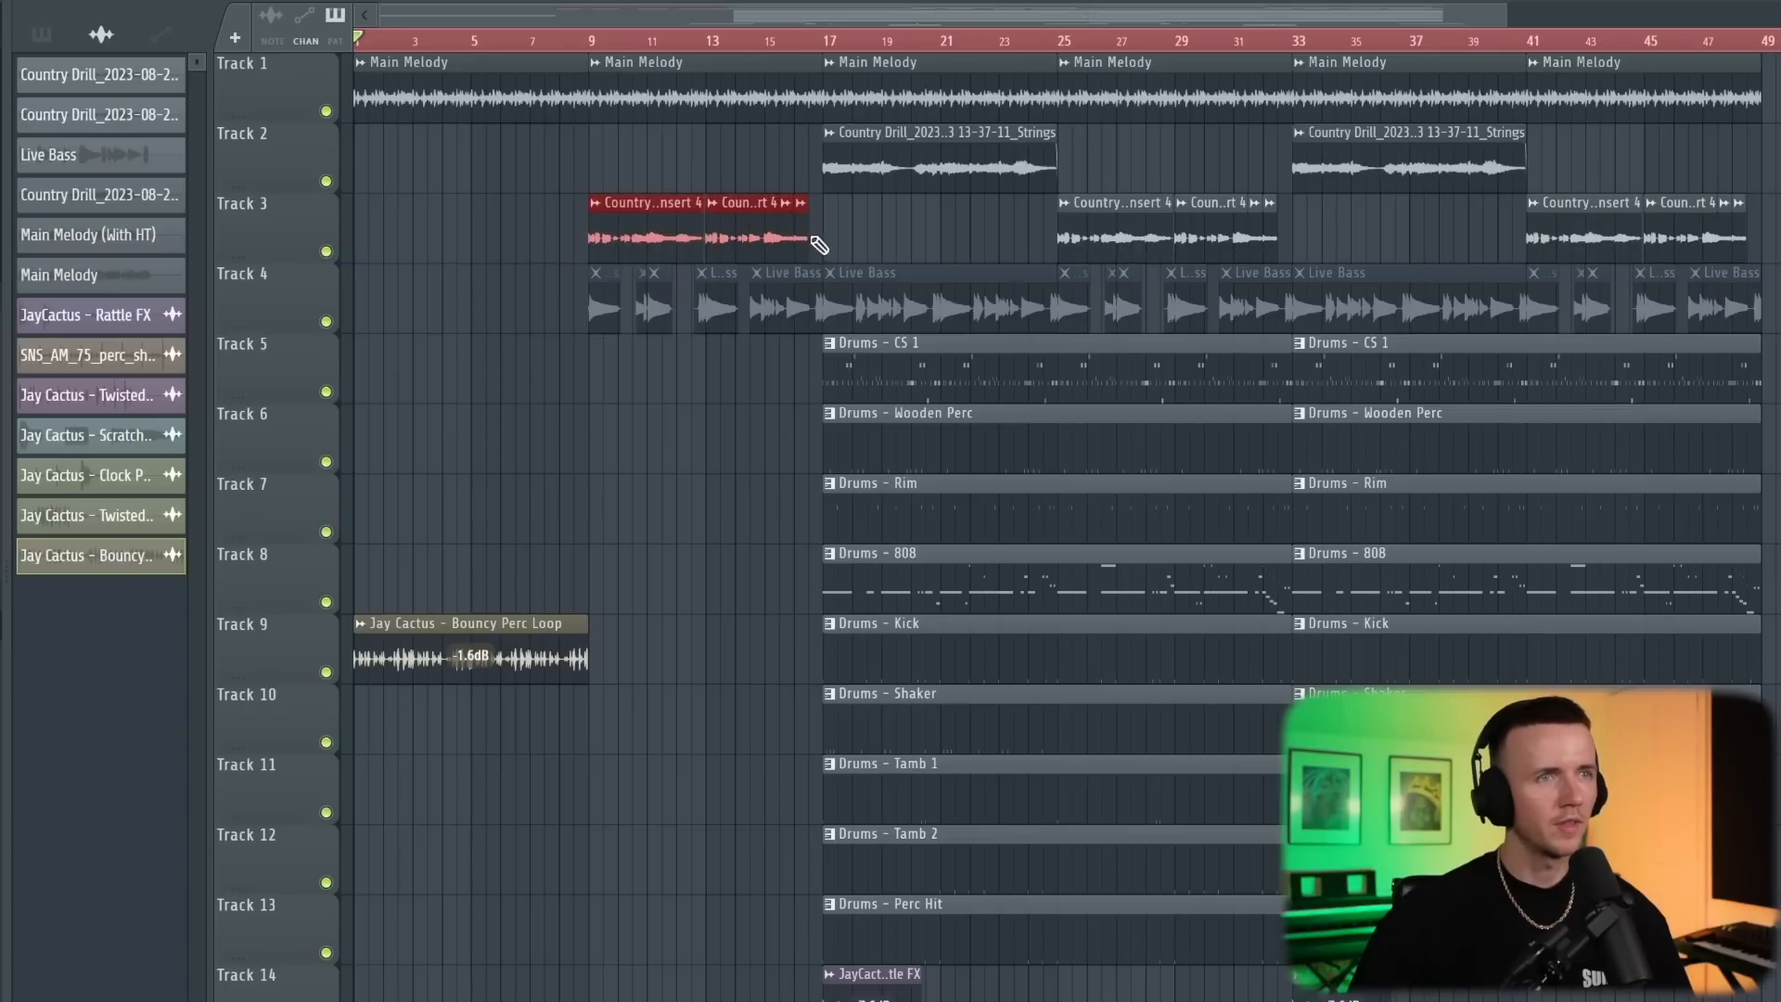
Move the selected Track 3 clips from bar 9 to bar 1 and set the Main Melody's HalfTime mix to 20%.
drag(647, 243, 356, 244)
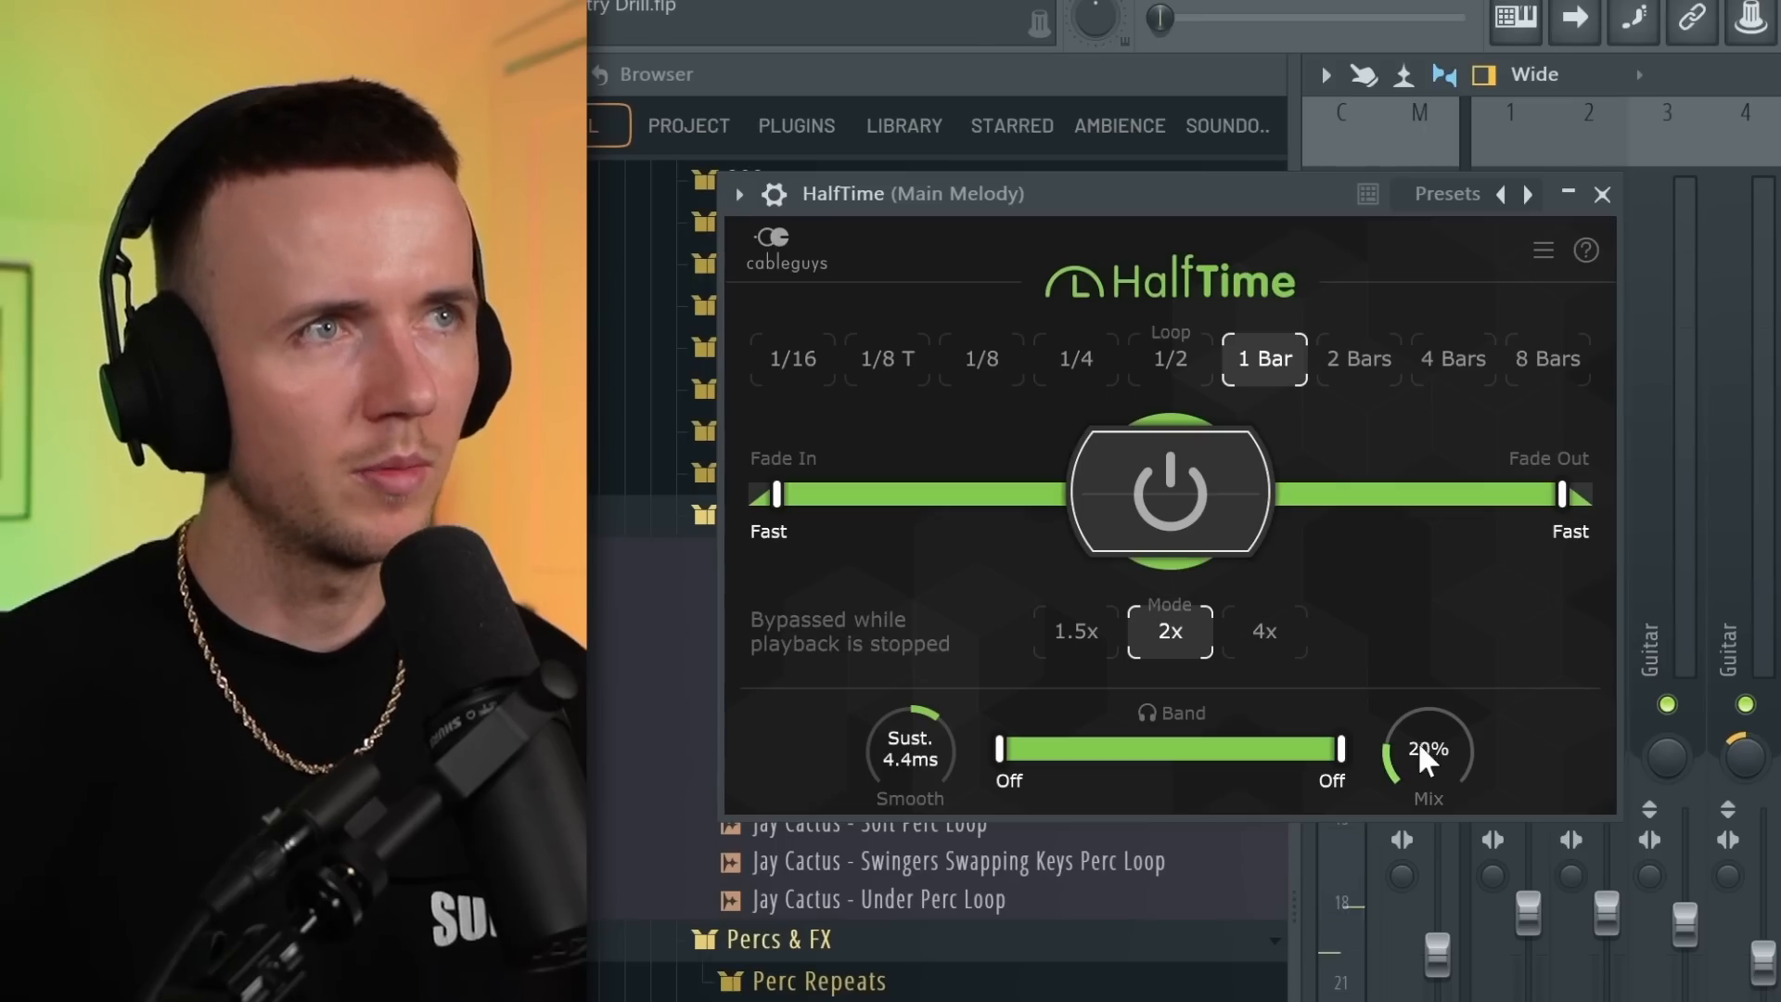
drag(1418, 741, 1418, 749)
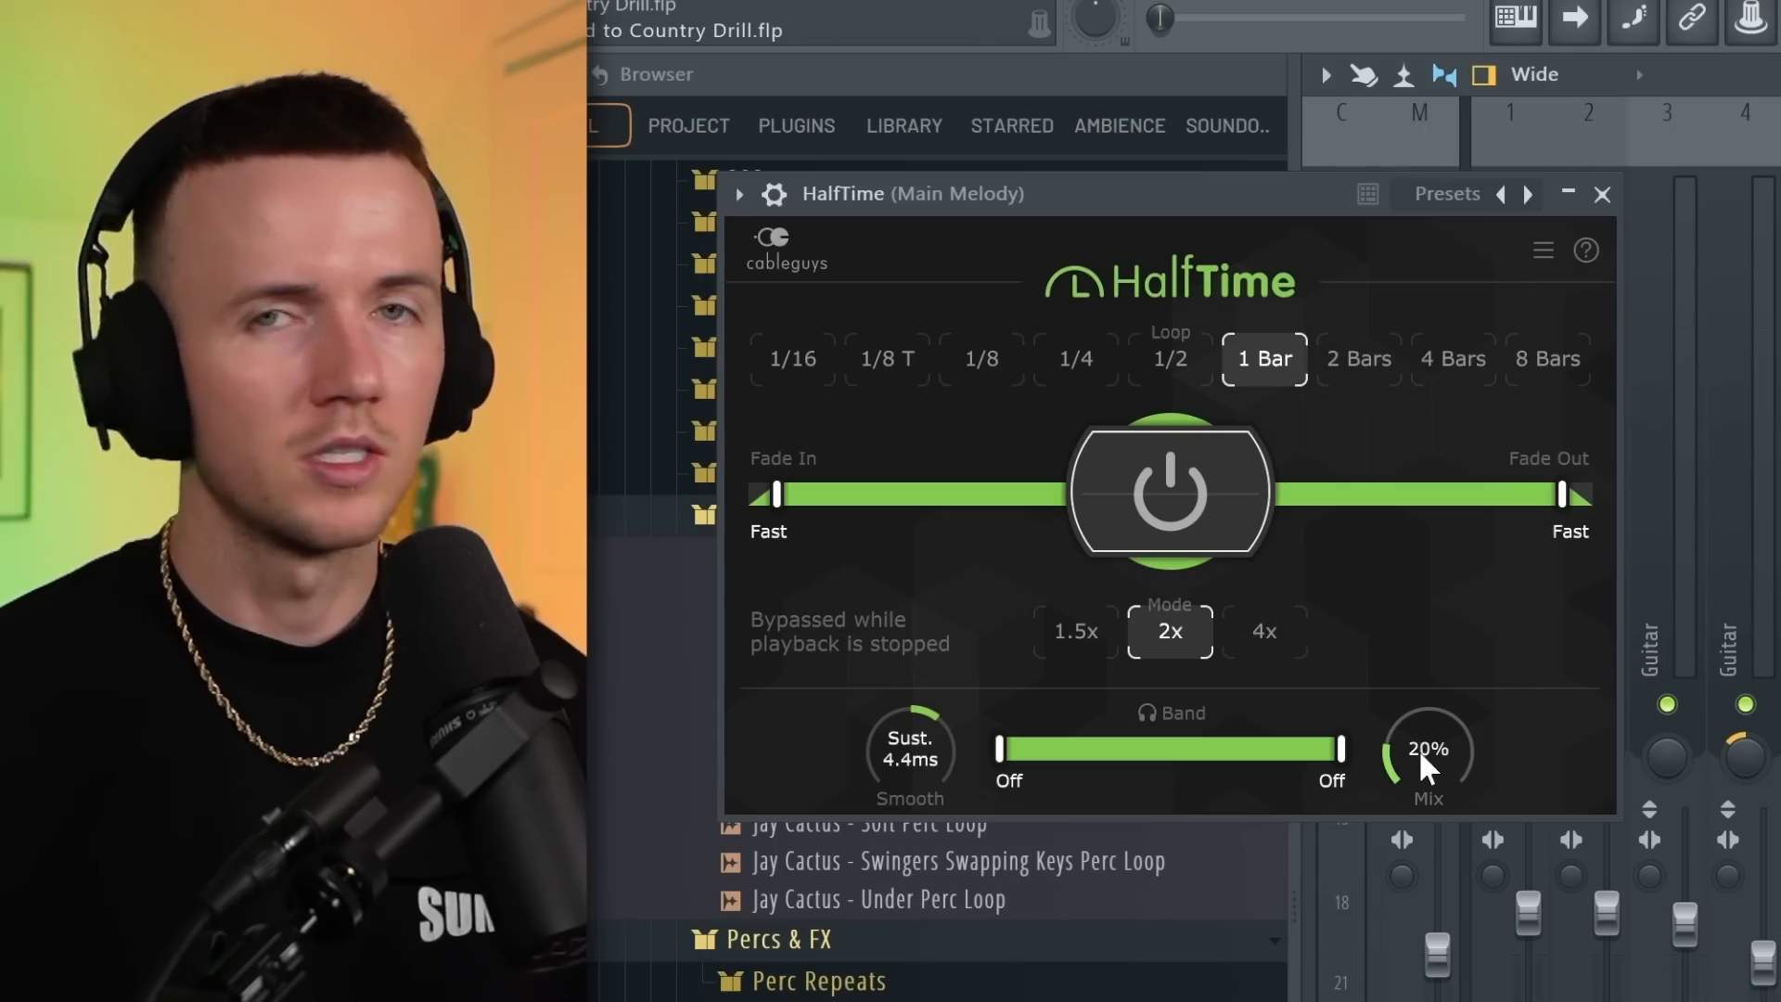